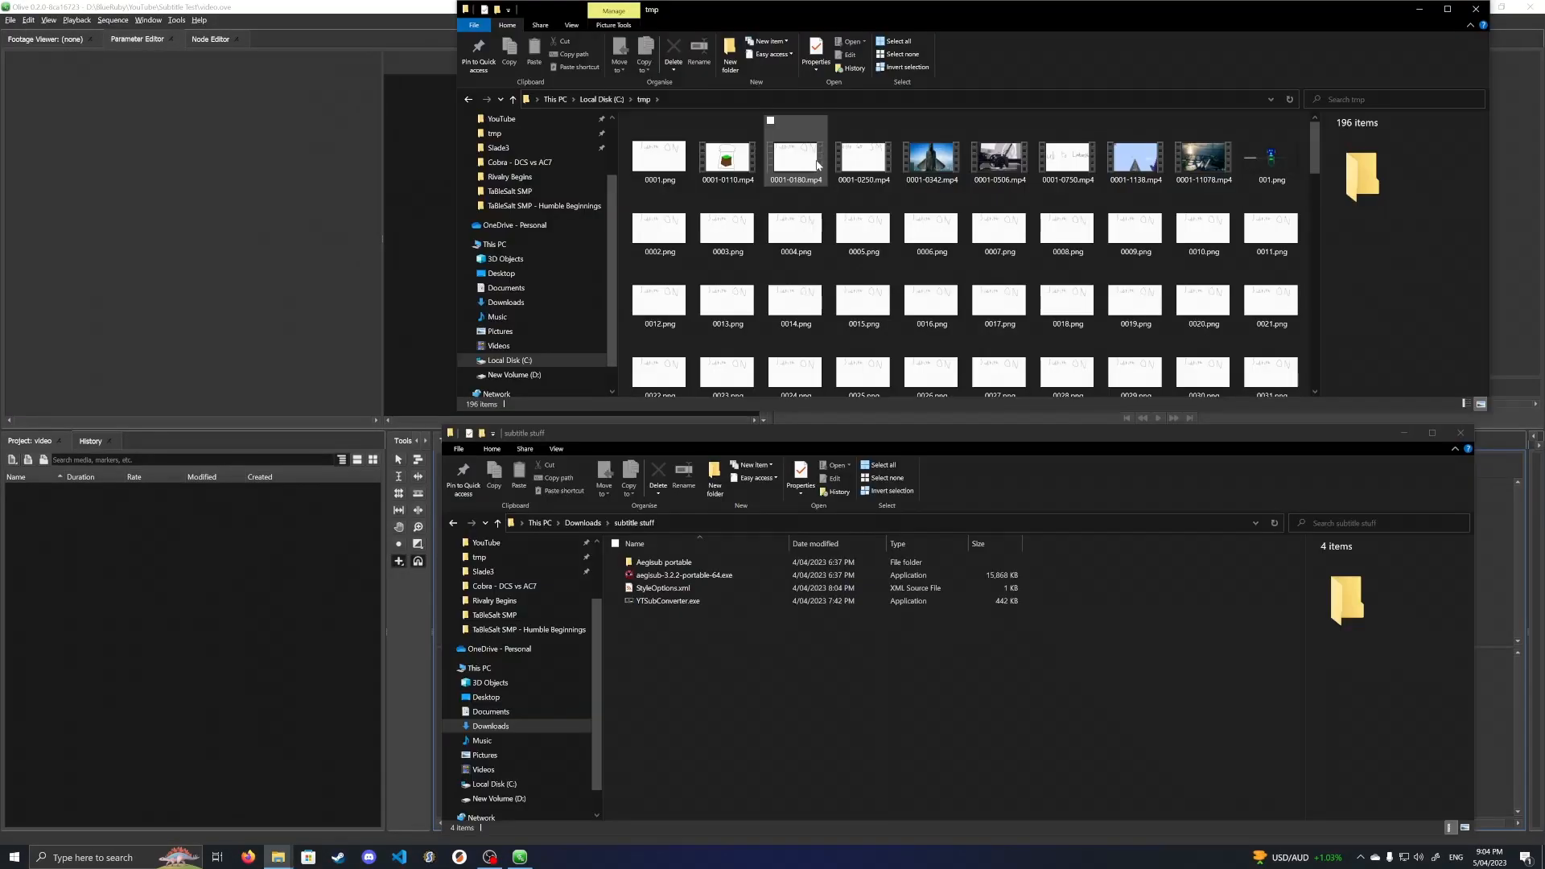
Import 0001-0180.mp4 into the project and place it on the timeline in a new sequence with parameters detected from the footage.
{"action": "left_click", "coordinate": [793, 155]}
{"action": "left_click_drag", "start_coordinate": [778, 151], "coordinate": [259, 688]}
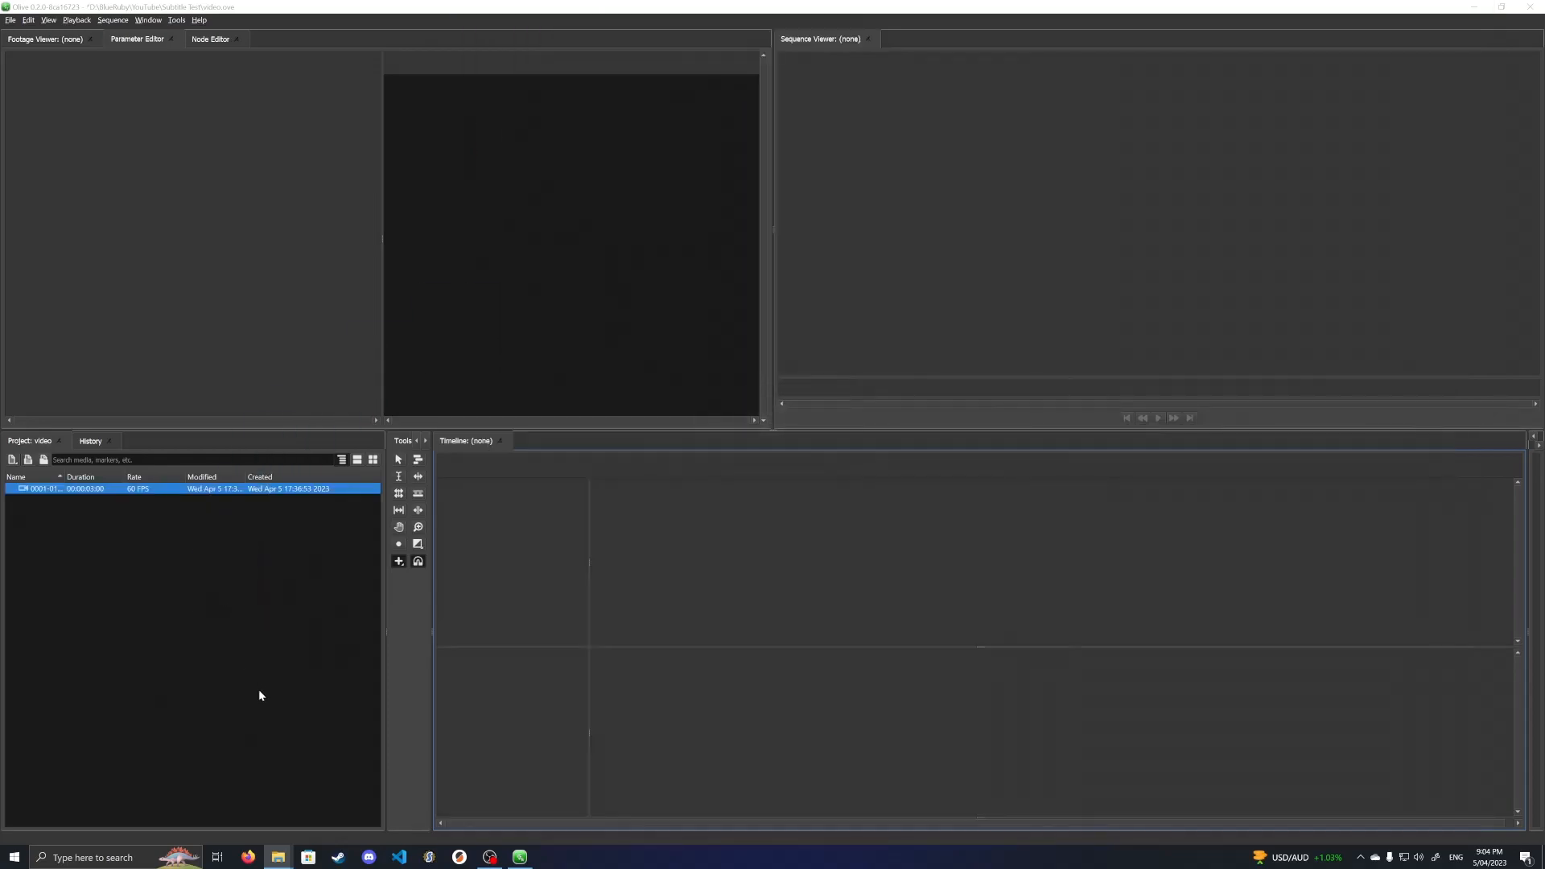
{"action": "left_click_drag", "start_coordinate": [74, 491], "coordinate": [654, 605]}
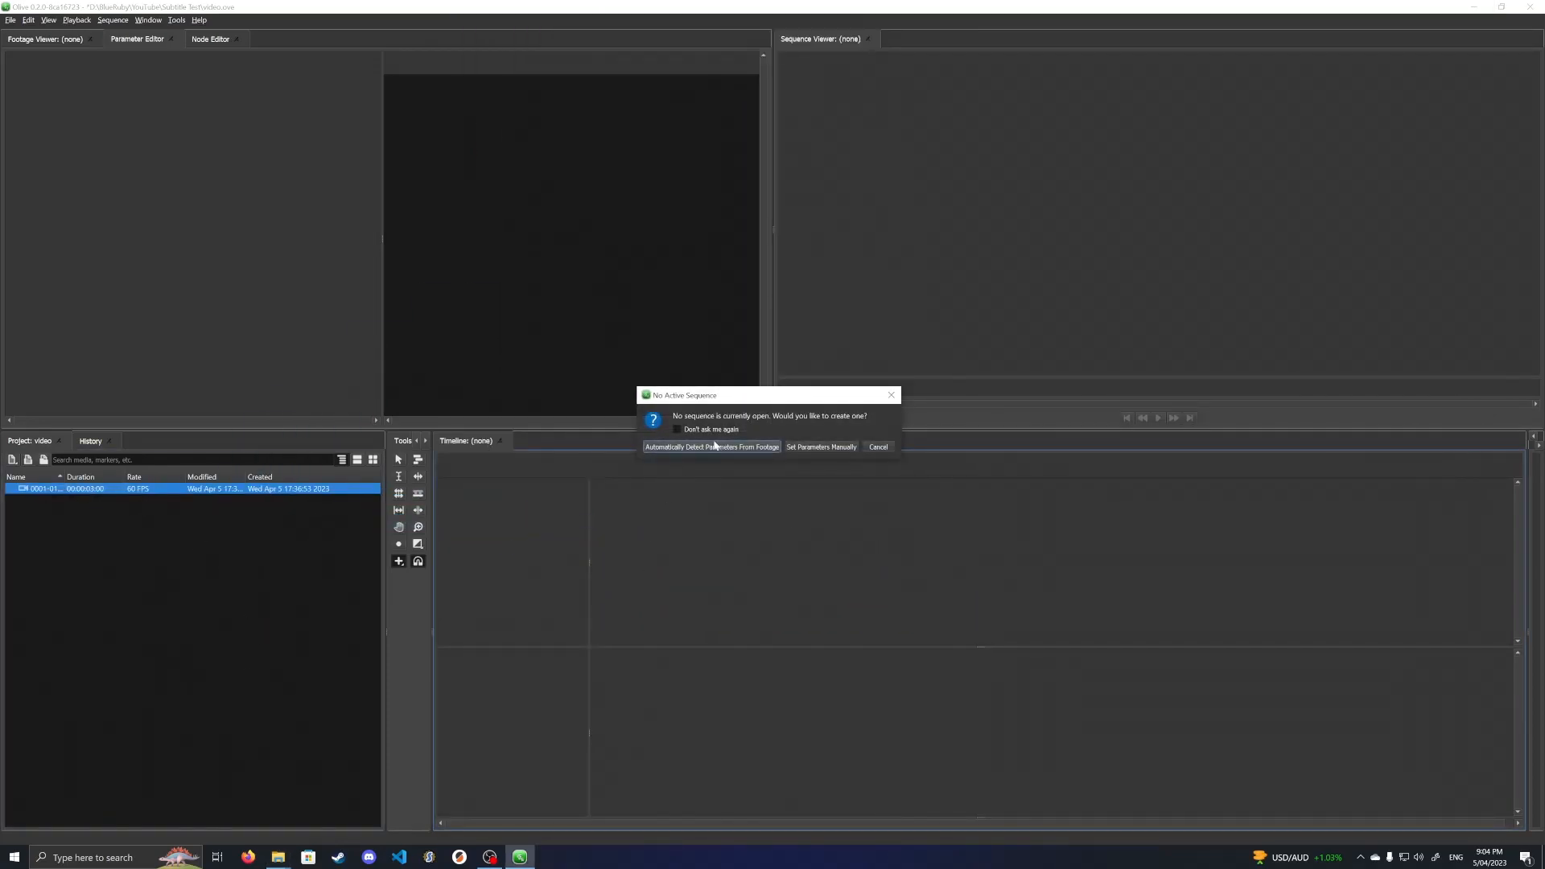
{"action": "left_click", "coordinate": [719, 447]}
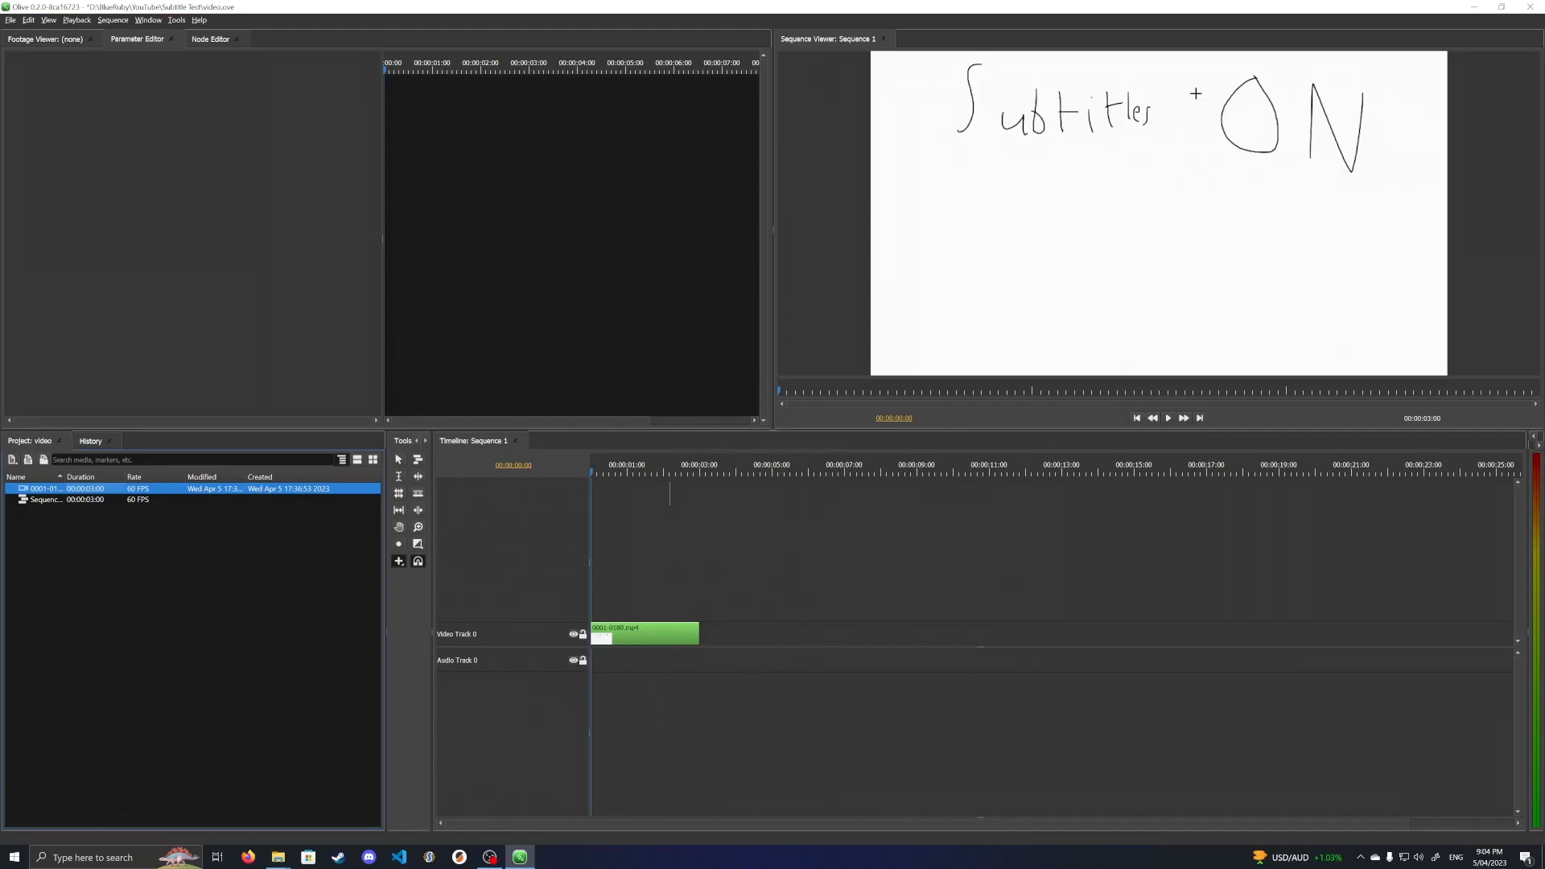
Add a subtitle clip at the start of the timeline with the text "Subtitle Text 1".
{"action": "left_click", "coordinate": [399, 560]}
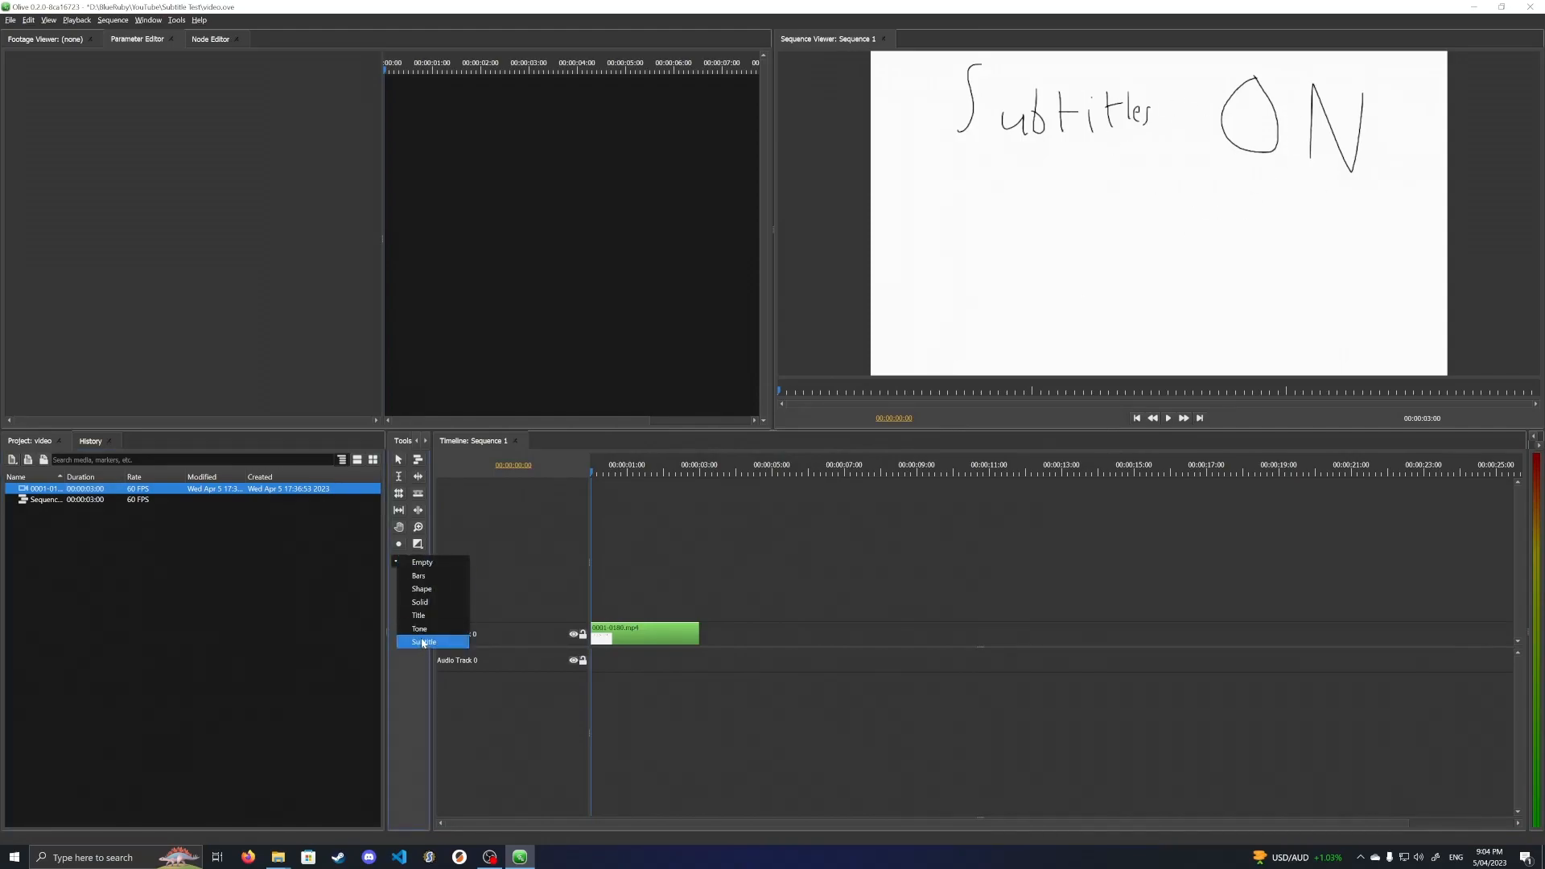
{"action": "left_click", "coordinate": [422, 642]}
{"action": "left_click_drag", "start_coordinate": [602, 740], "coordinate": [708, 733]}
{"action": "type", "text": "Text 1"}
Add a second subtitle clip from about 1 to 2 seconds, directly after the first, with the text "Subtitle Text 2".
{"action": "scroll", "coordinate": [604, 730], "scroll_direction": "up", "scroll_amount": 10}
{"action": "left_click_drag", "start_coordinate": [709, 472], "coordinate": [703, 472]}
{"action": "left_click_drag", "start_coordinate": [707, 739], "coordinate": [928, 739]}
{"action": "left_click", "coordinate": [398, 560]}
{"action": "left_click", "coordinate": [427, 657]}
{"action": "left_click", "coordinate": [815, 473]}
{"action": "left_click", "coordinate": [928, 473]}
Add a third subtitle clip up to the end of the video with the text "Subtitle Text 3", and save the project.
{"action": "left_click", "coordinate": [398, 561]}
{"action": "left_click", "coordinate": [426, 657]}
{"action": "left_click", "coordinate": [861, 739]}
{"action": "left_click", "coordinate": [210, 196]}
{"action": "type", "text": "S"}
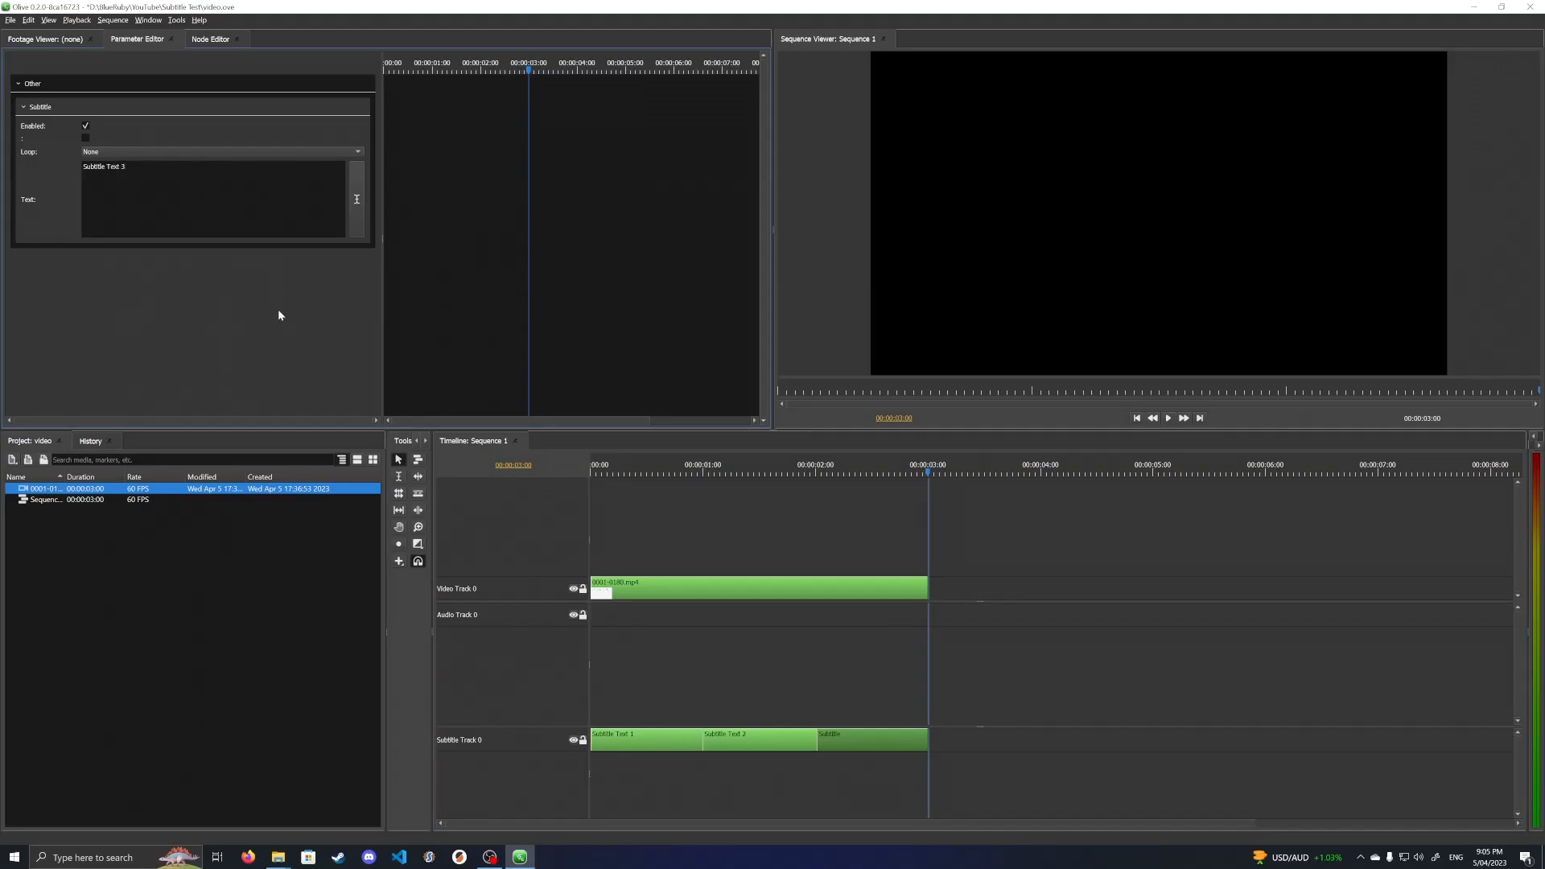
{"action": "key", "text": "ctrl+s"}
{"action": "key", "text": "ctrl+m"}
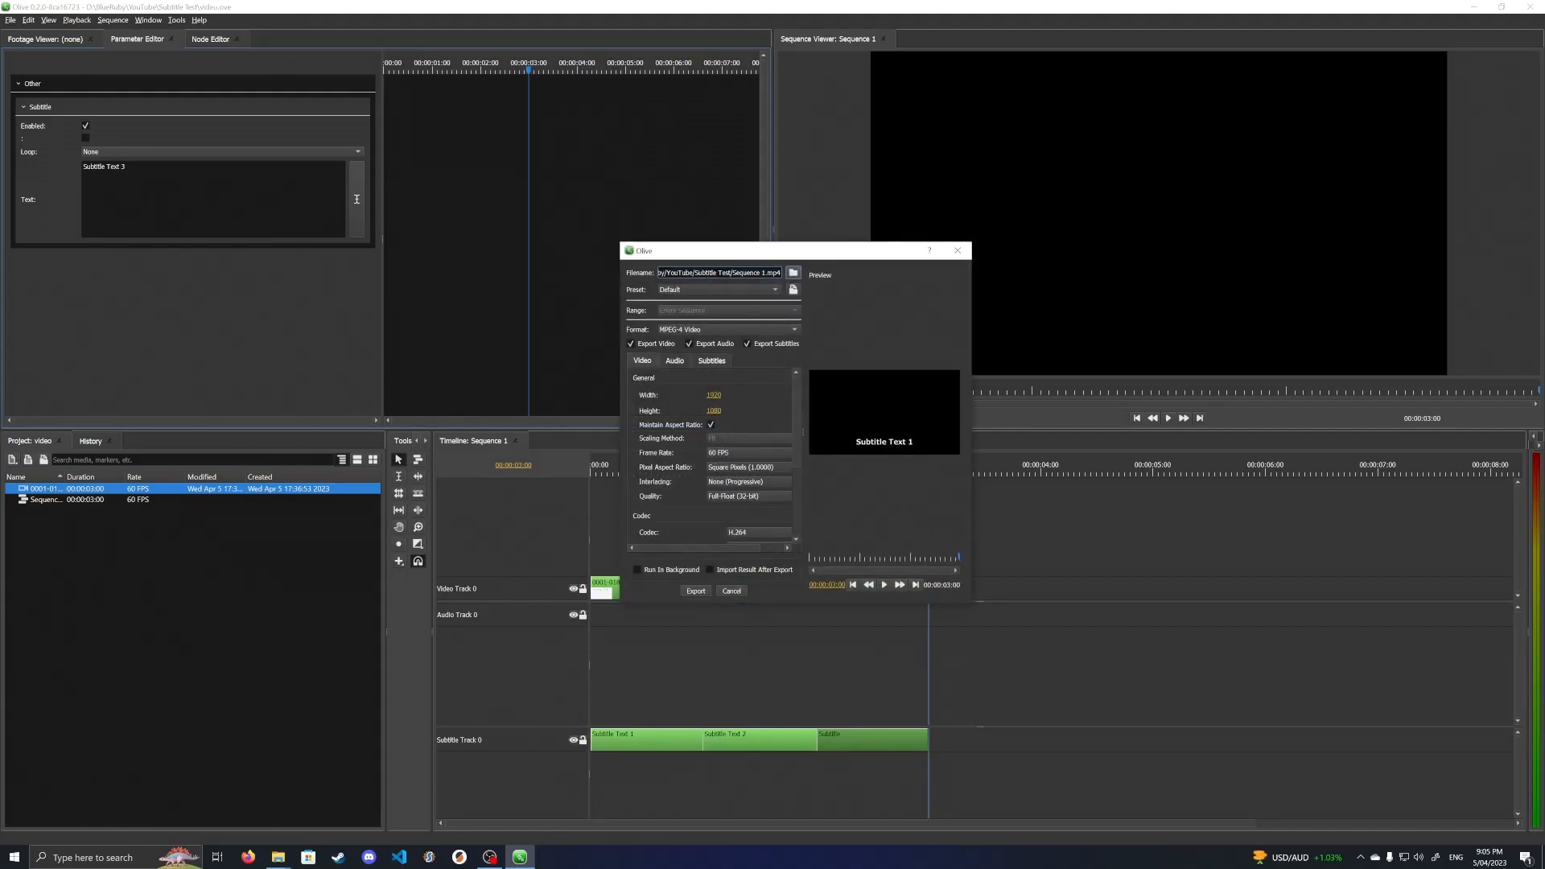
{"action": "type", "text": "video"}
{"action": "left_click", "coordinate": [712, 361]}
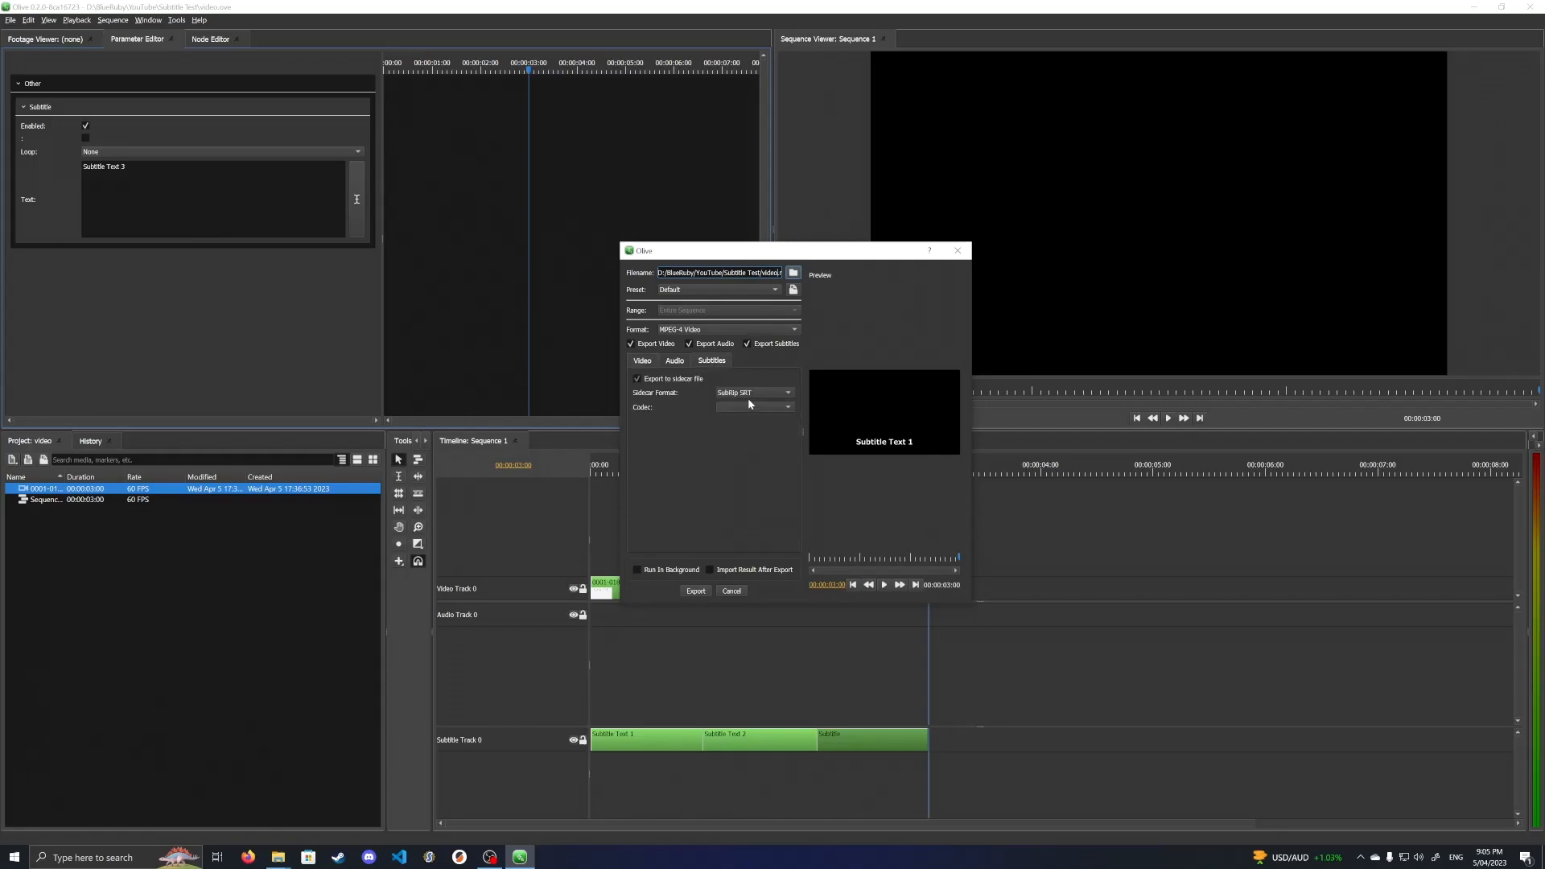
{"action": "left_click", "coordinate": [724, 291]}
{"action": "left_click", "coordinate": [692, 295]}
{"action": "left_click", "coordinate": [732, 592]}
Export the sequence as video.mp4 with the subtitles in a SubRip SRT sidecar file, and close the video editor.
{"action": "key", "text": "ctrl+m"}
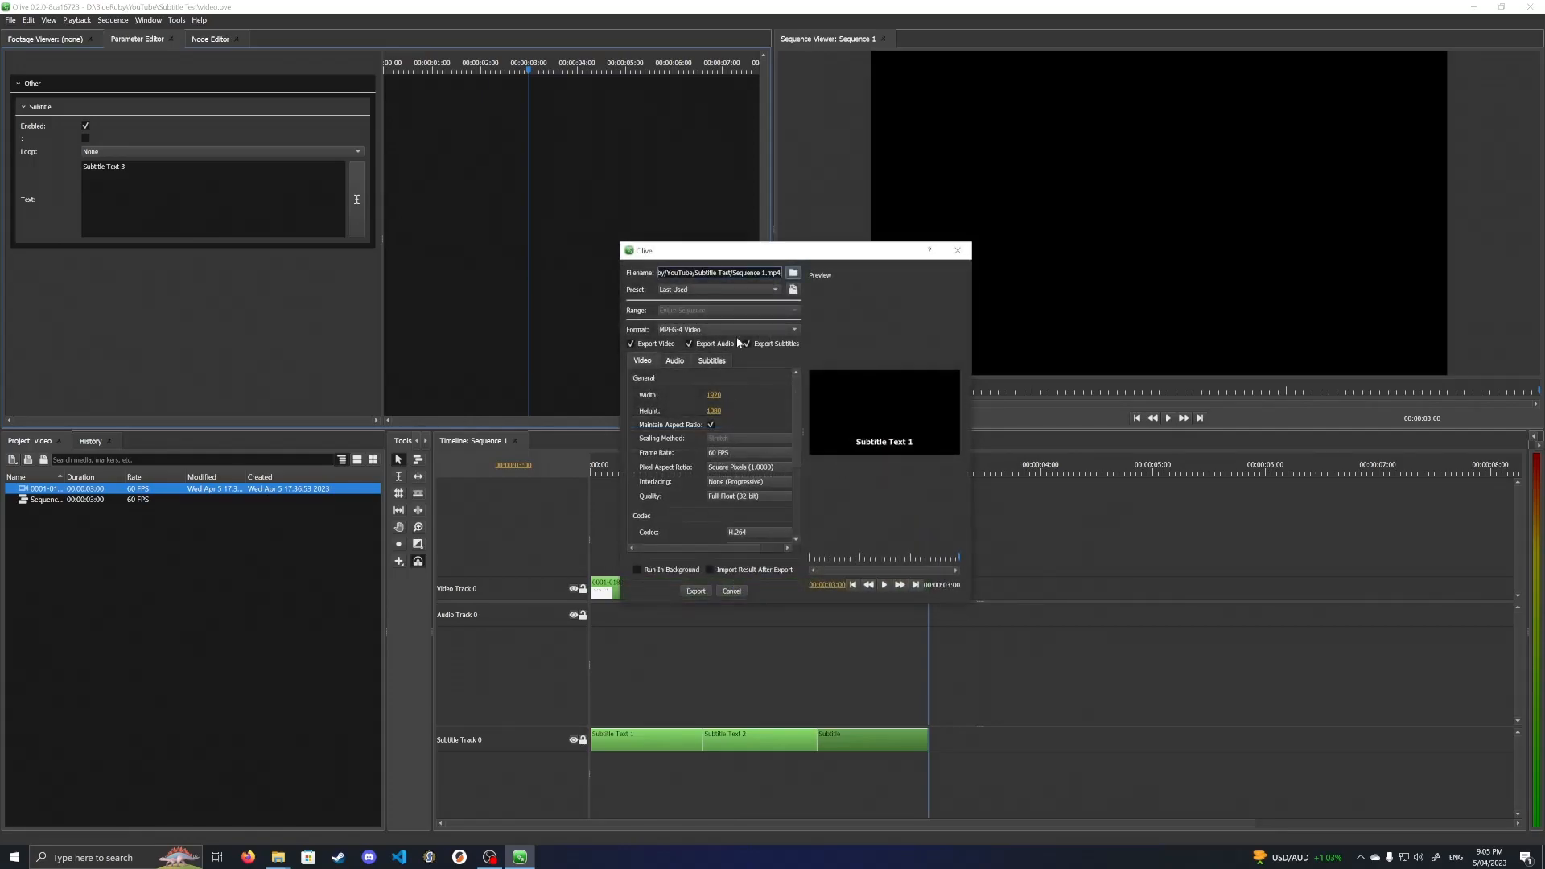
{"action": "left_click", "coordinate": [712, 361]}
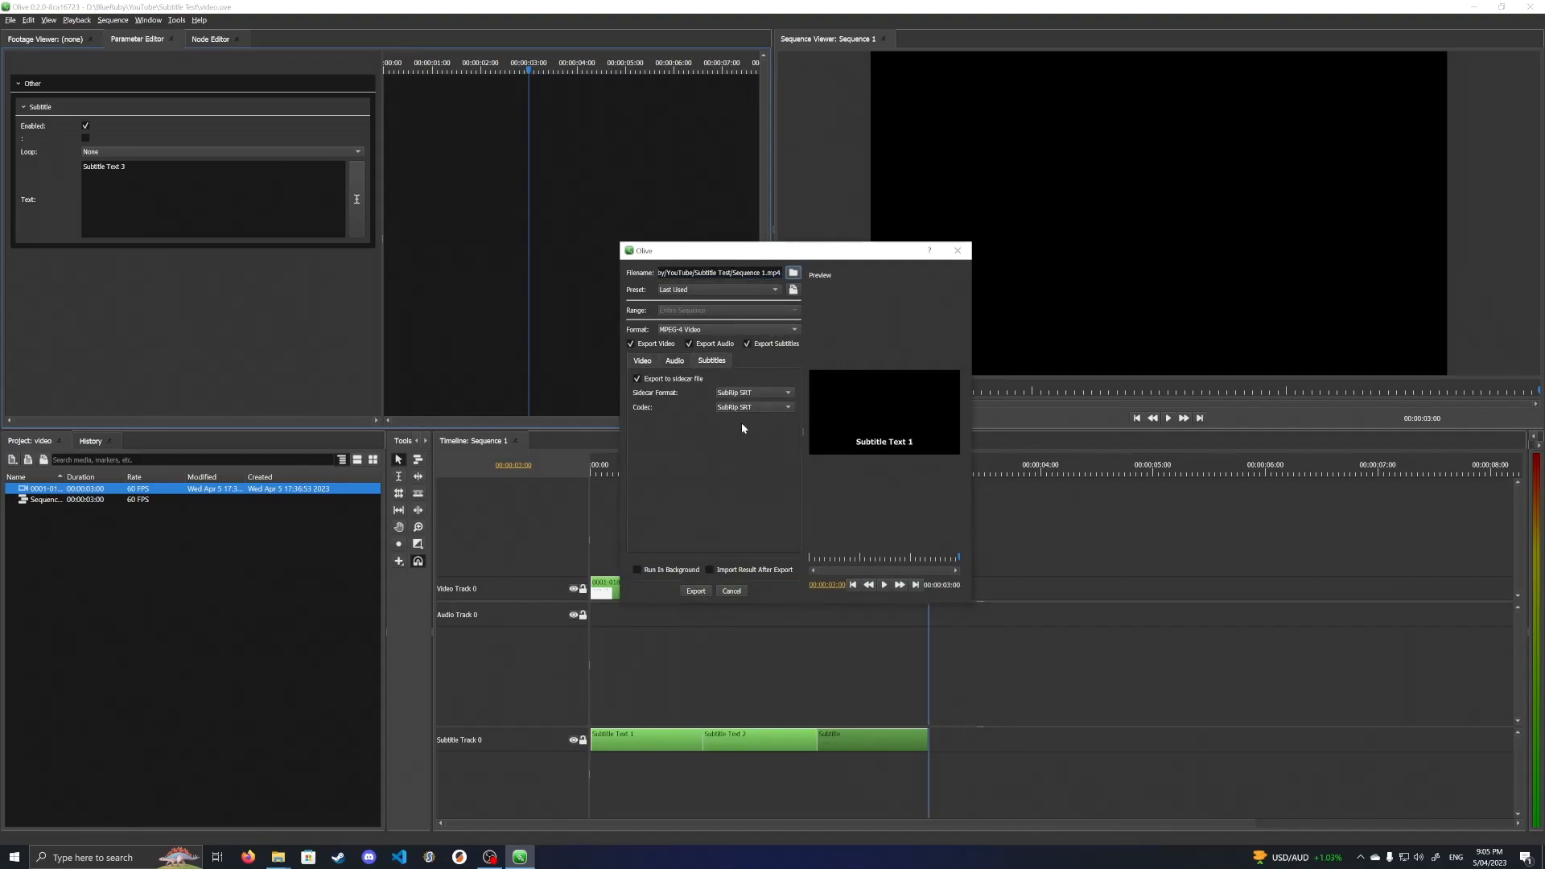
{"action": "left_click_drag", "start_coordinate": [731, 273], "coordinate": [765, 273]}
{"action": "key", "text": "BackSpace"}
{"action": "left_click", "coordinate": [642, 361]}
{"action": "scroll", "coordinate": [655, 442], "scroll_direction": "down", "scroll_amount": 5}
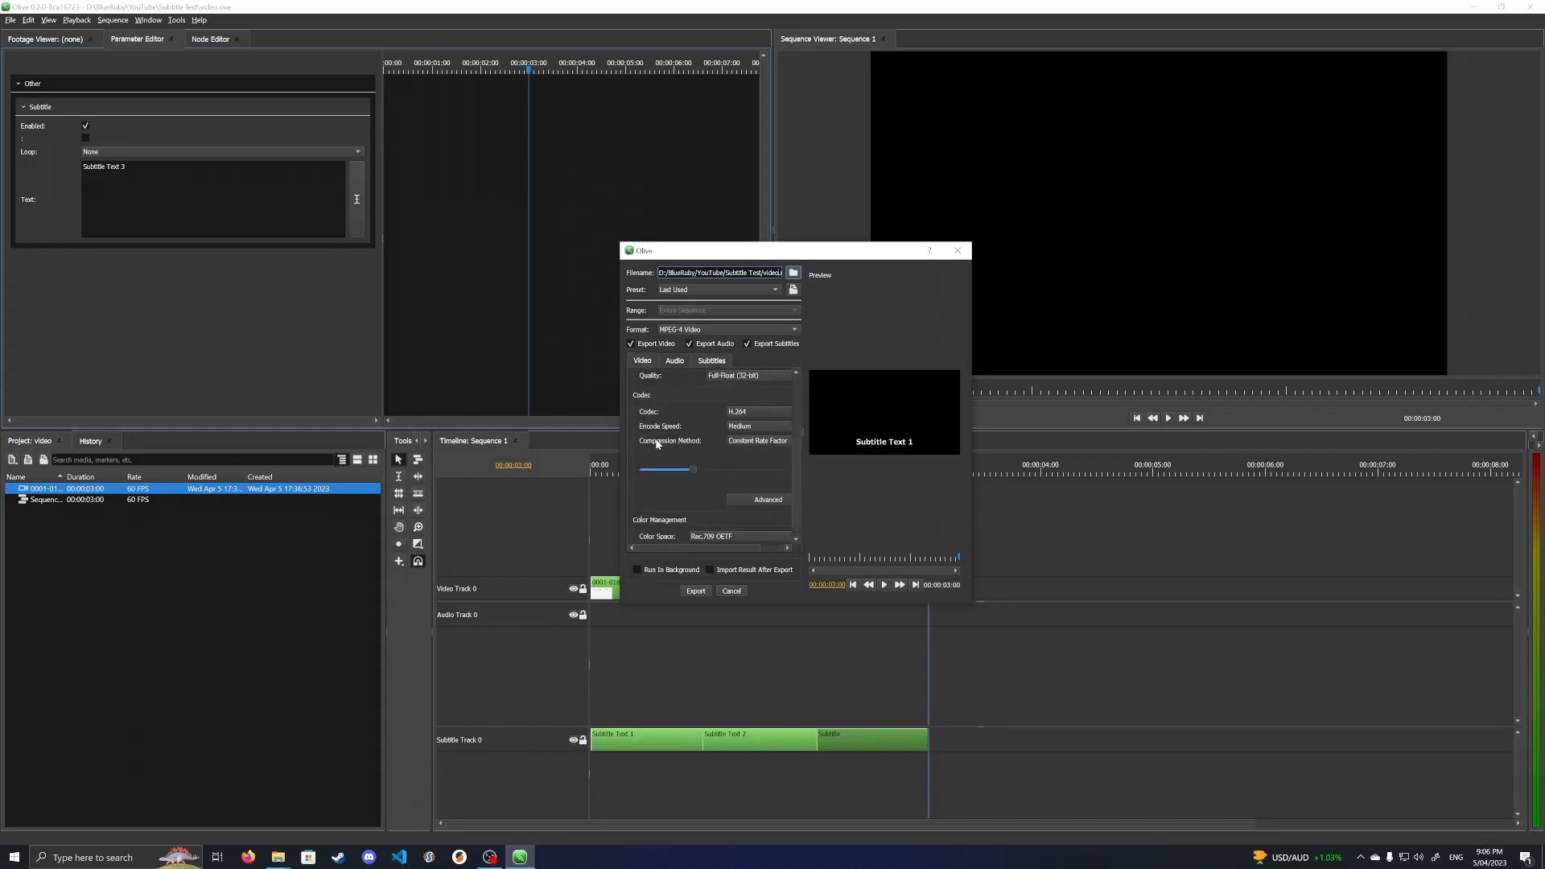
{"action": "left_click", "coordinate": [696, 592]}
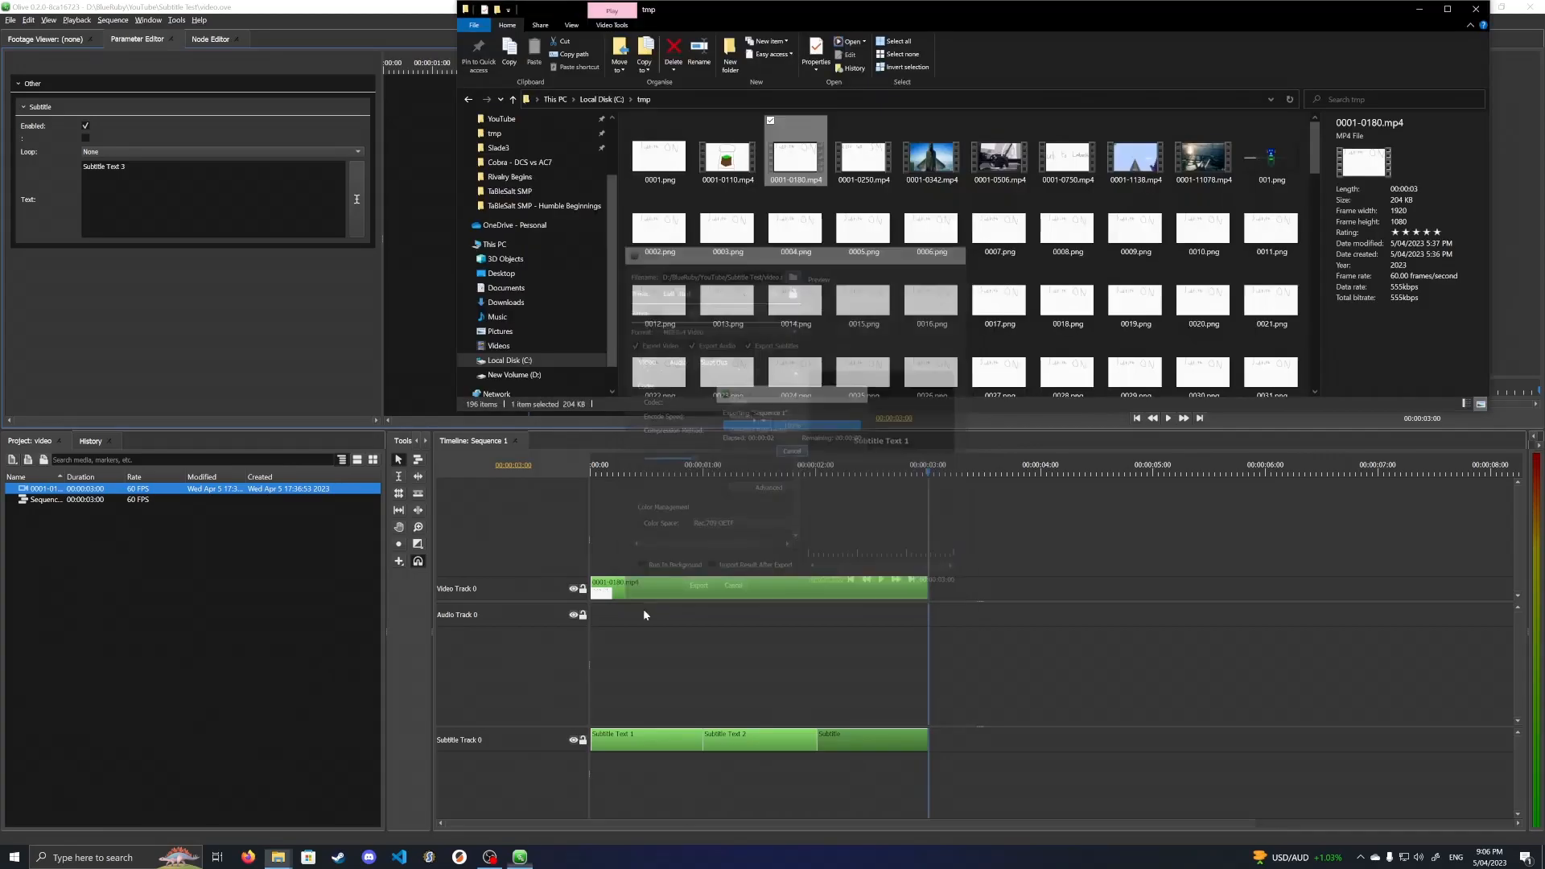
{"action": "left_click", "coordinate": [1473, 10]}
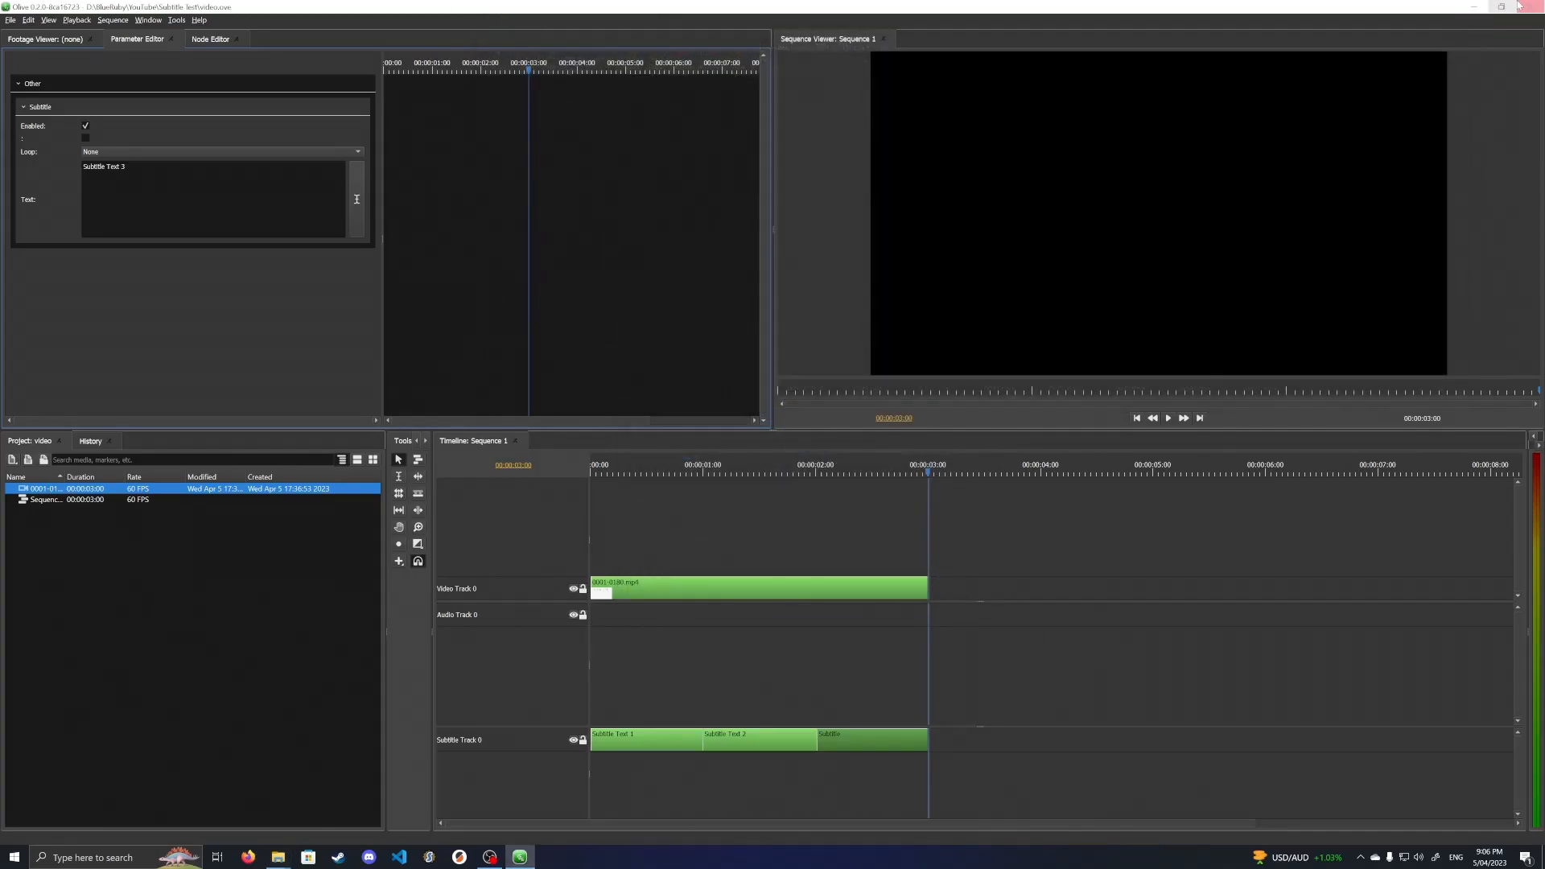
{"action": "left_click", "coordinate": [1538, 5]}
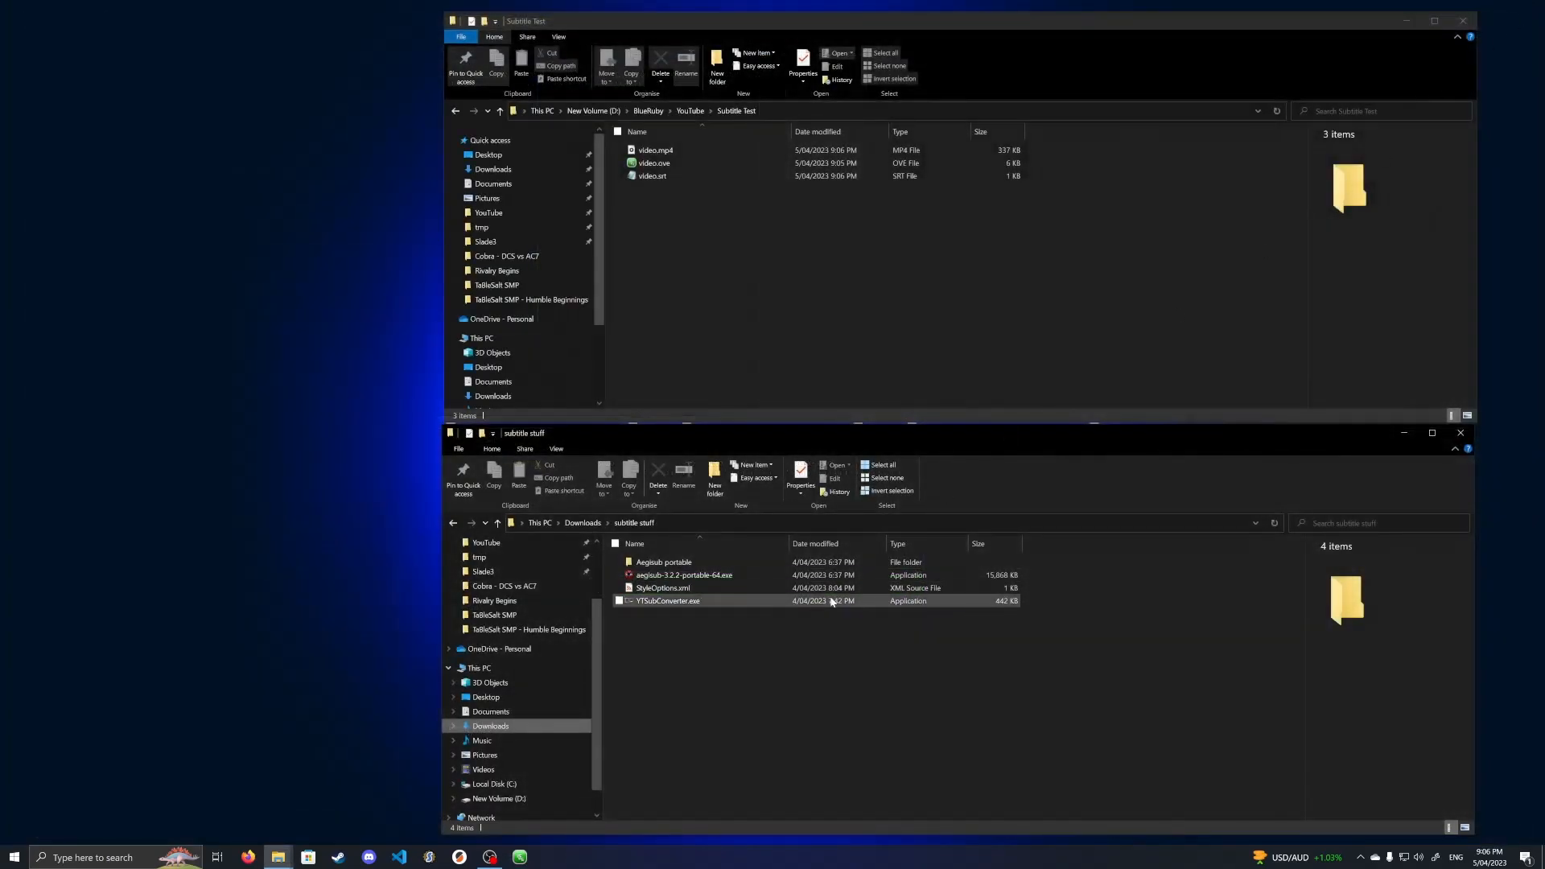
{"action": "left_click", "coordinate": [669, 204]}
{"action": "left_click_drag", "start_coordinate": [667, 177], "coordinate": [708, 576]}
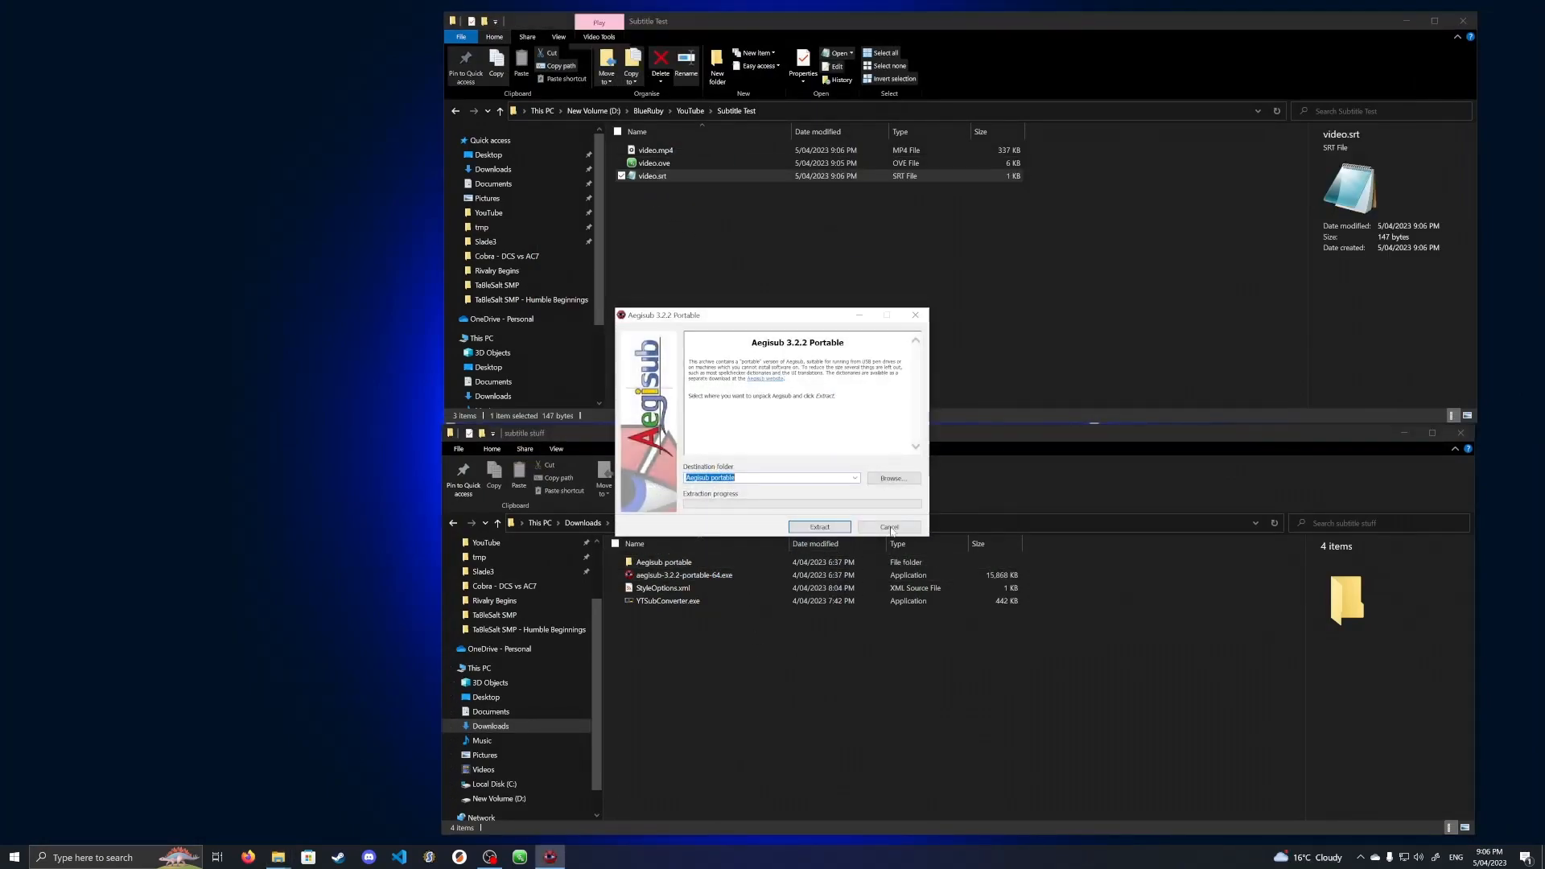
{"action": "left_click", "coordinate": [711, 565]}
Open video.srt with the Aegisub program inside the Aegisub portable folder.
{"action": "double_click", "coordinate": [711, 565]}
{"action": "double_click", "coordinate": [665, 561]}
{"action": "left_click_drag", "start_coordinate": [652, 176], "coordinate": [684, 677]}
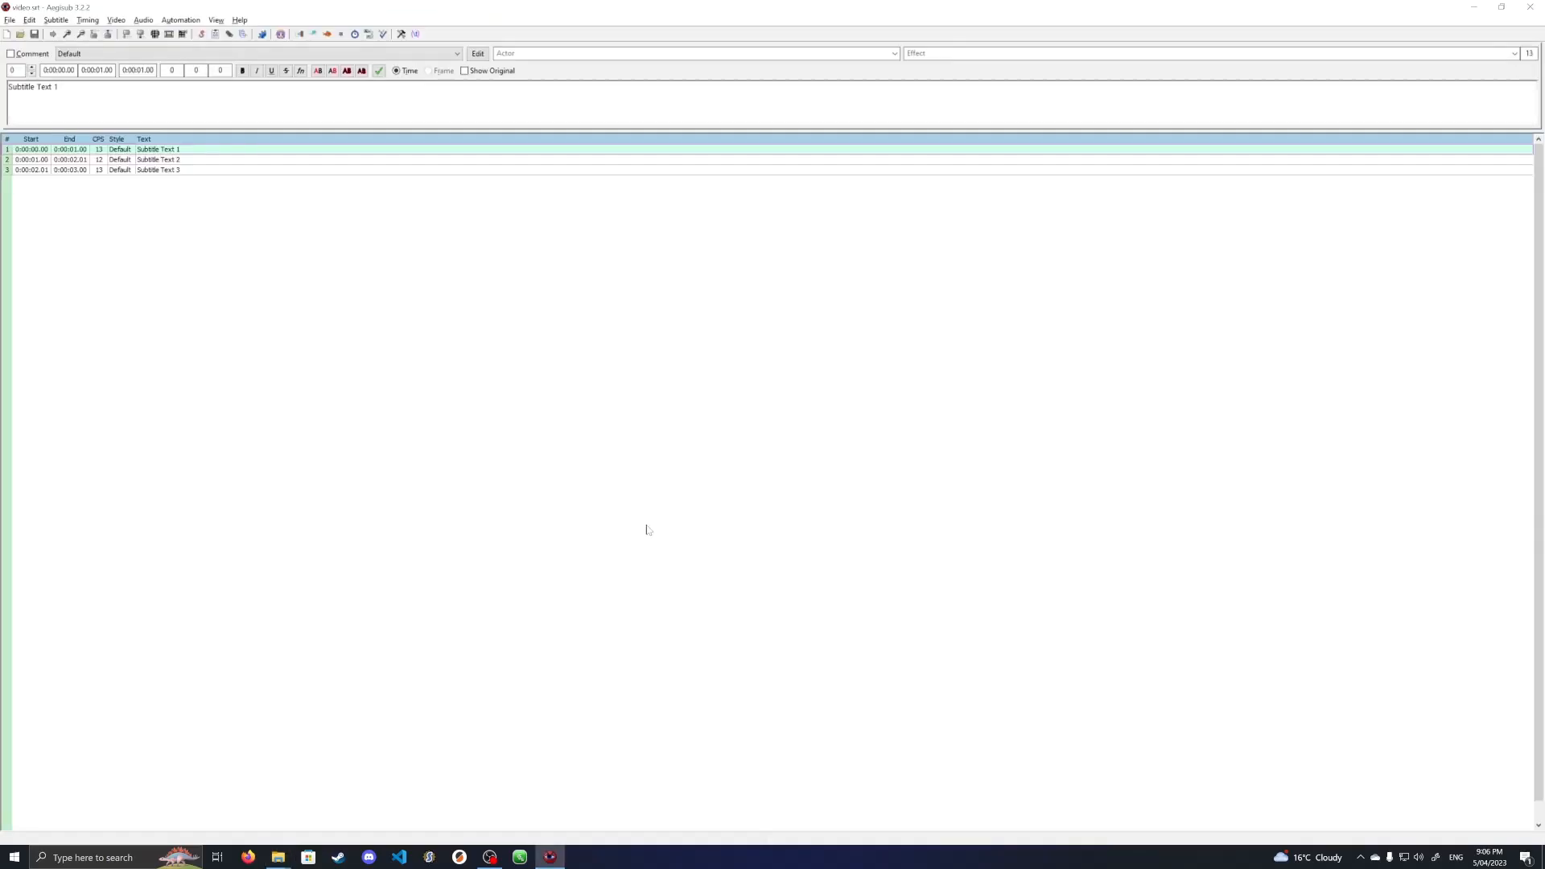
{"action": "key", "text": "alt+Tab"}
{"action": "left_click", "coordinate": [642, 525]}
{"action": "left_click", "coordinate": [338, 353]}
Assign the styles BlueRuby talking, LordZaethar talking and Darkspacexdragon talking to subtitle lines 1, 2 and 3 respectively.
{"action": "left_click", "coordinate": [128, 53]}
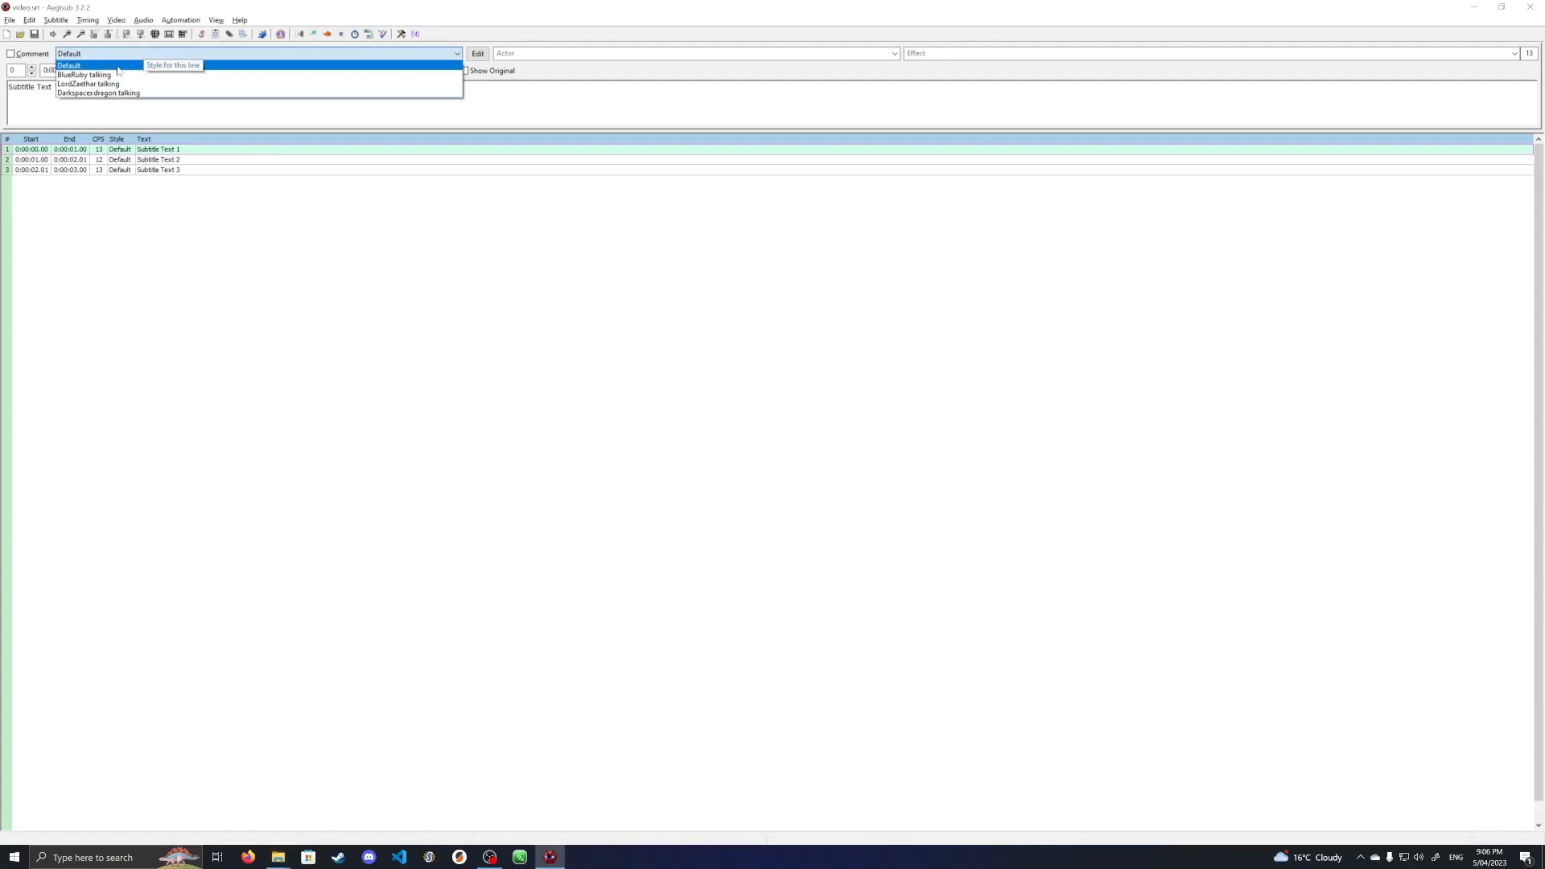
{"action": "left_click", "coordinate": [186, 75]}
{"action": "left_click", "coordinate": [189, 161]}
{"action": "left_click", "coordinate": [128, 53]}
{"action": "left_click", "coordinate": [129, 78]}
{"action": "left_click", "coordinate": [193, 171]}
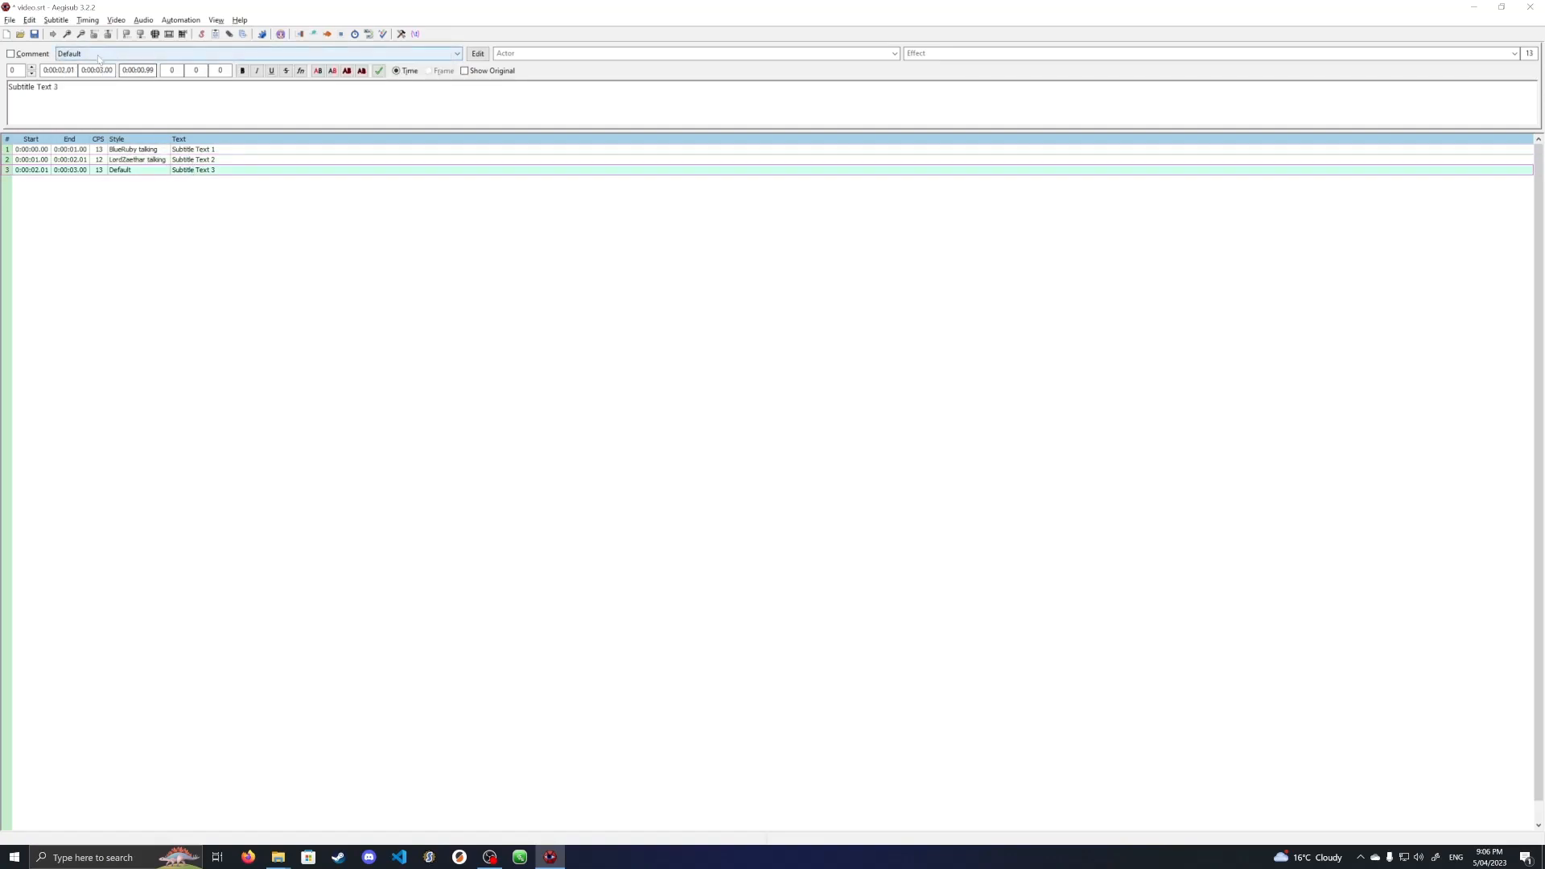
{"action": "left_click", "coordinate": [110, 53]}
{"action": "left_click", "coordinate": [102, 81]}
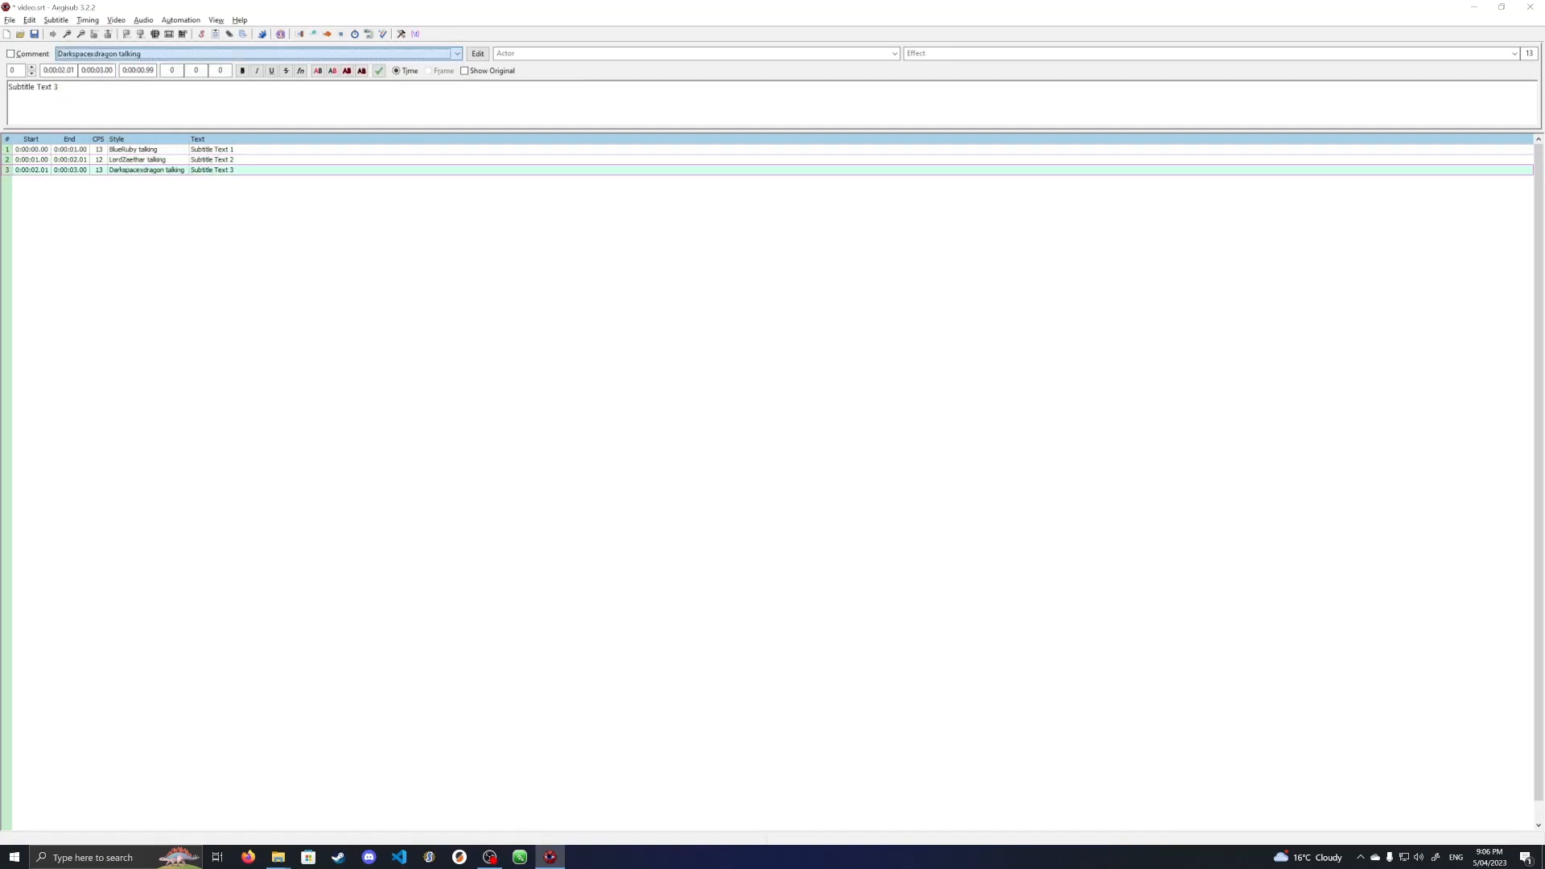
Load video.mp4 from the Subtitle Test folder into the subtitle editor.
{"action": "left_click", "coordinate": [138, 22]}
{"action": "mouse_move", "coordinate": [115, 21]}
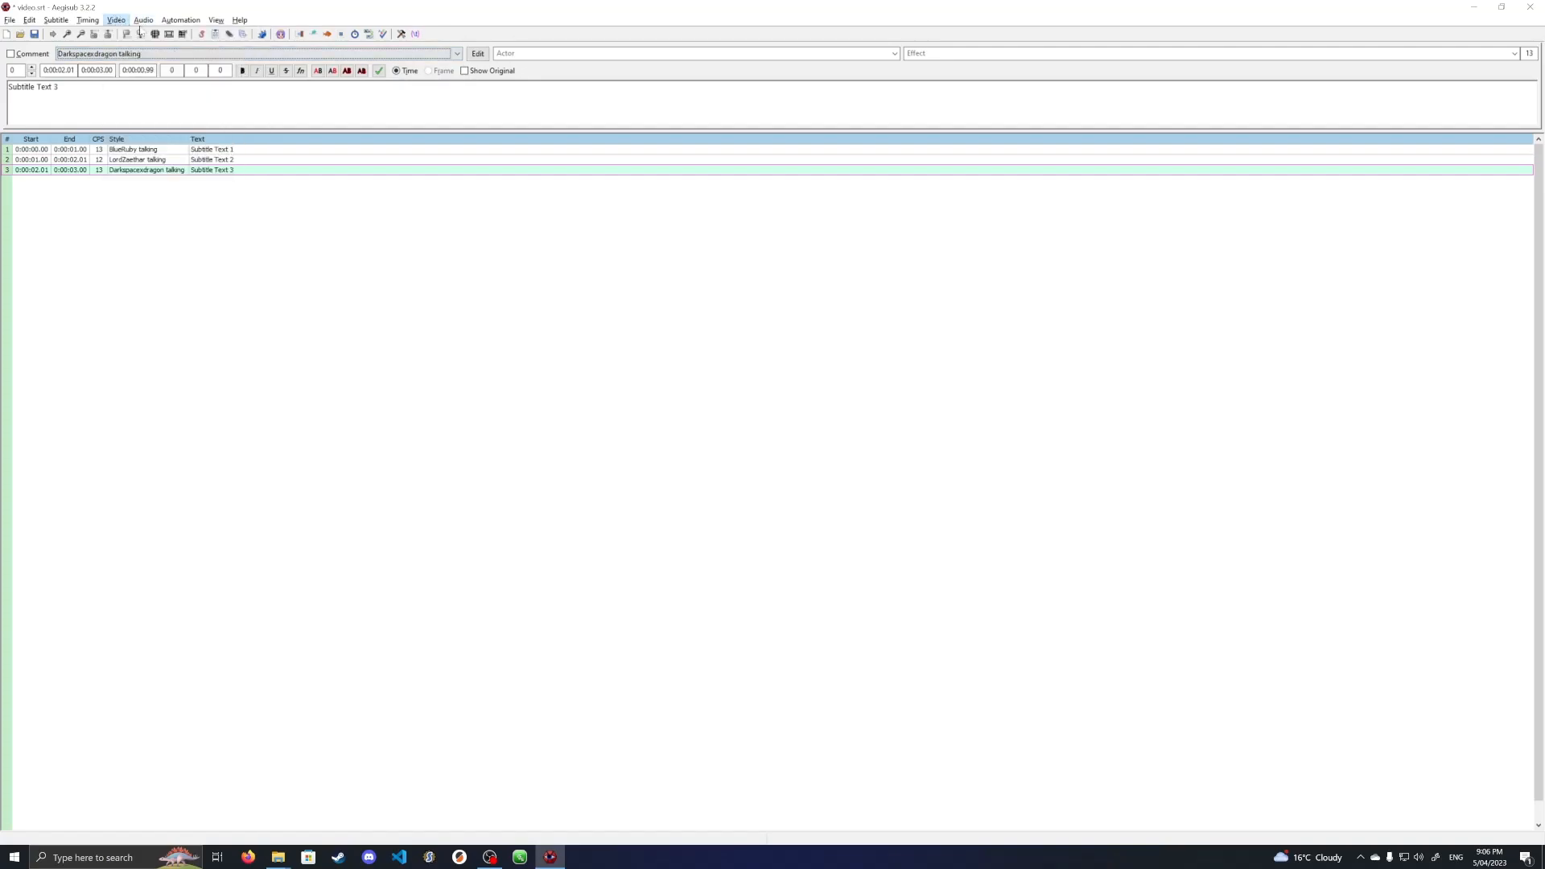
{"action": "key", "text": "alt+Tab"}
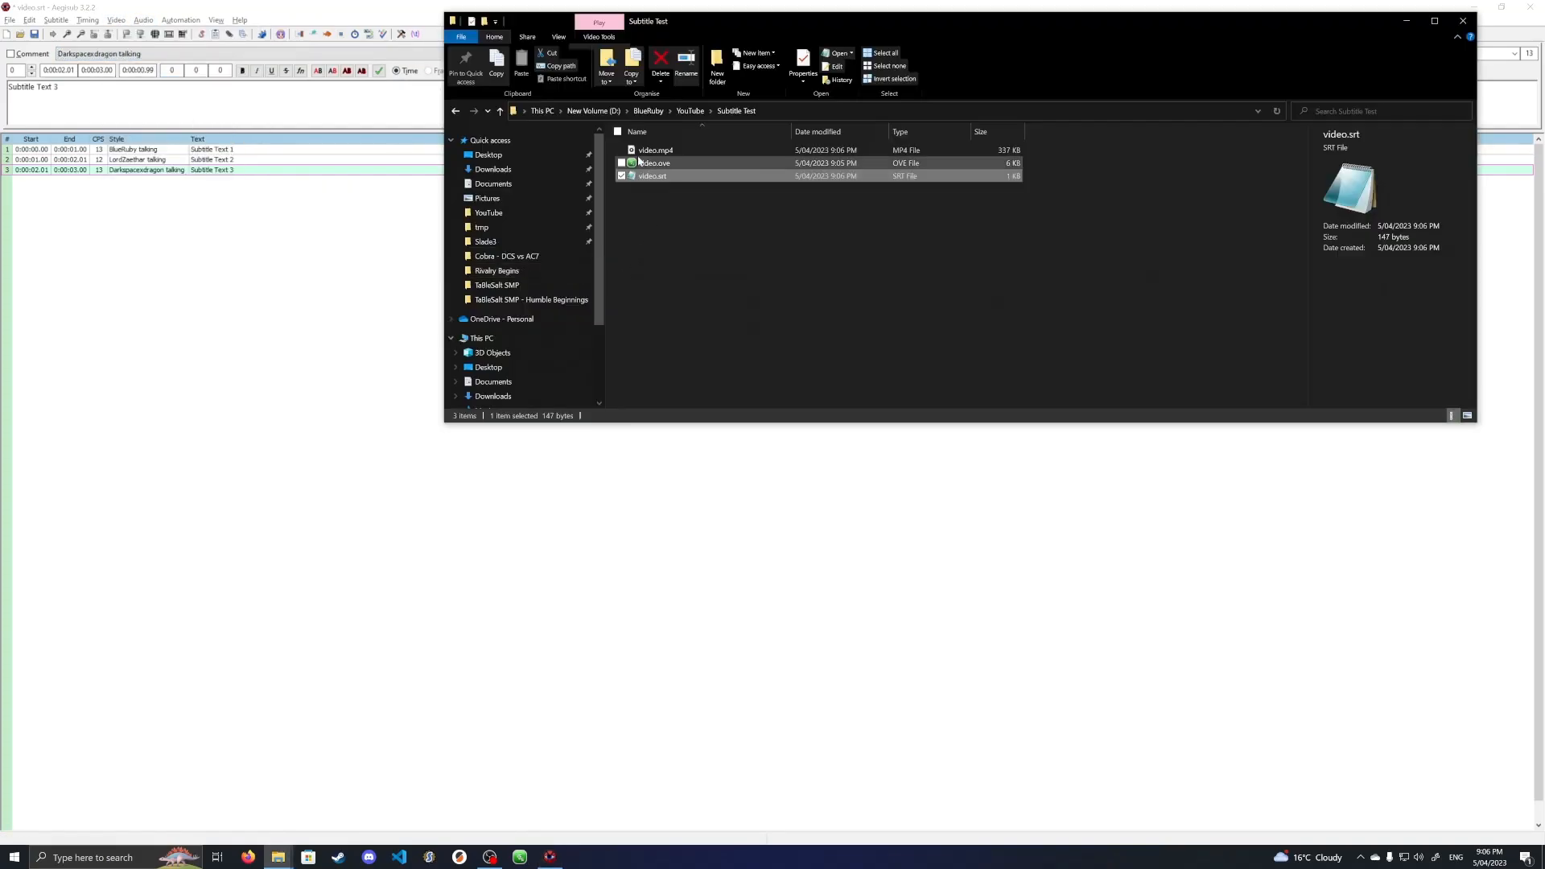
{"action": "left_click_drag", "start_coordinate": [641, 151], "coordinate": [294, 277]}
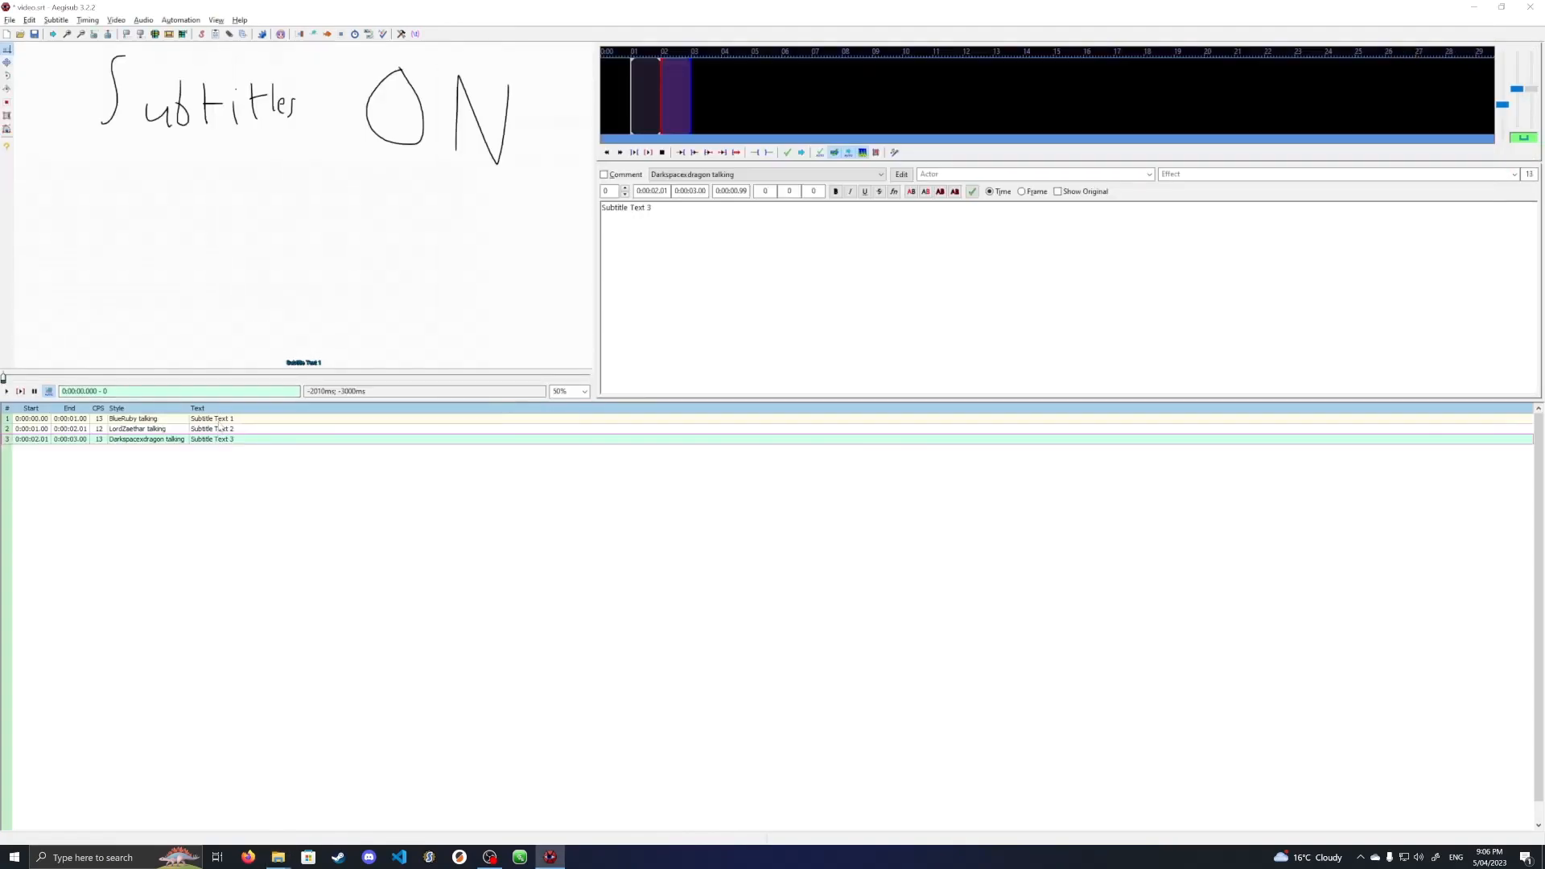
Change the font size of the BlueRuby talking style in the Default style storage.
{"action": "left_click", "coordinate": [215, 419]}
{"action": "left_click", "coordinate": [55, 20]}
{"action": "left_click", "coordinate": [61, 35]}
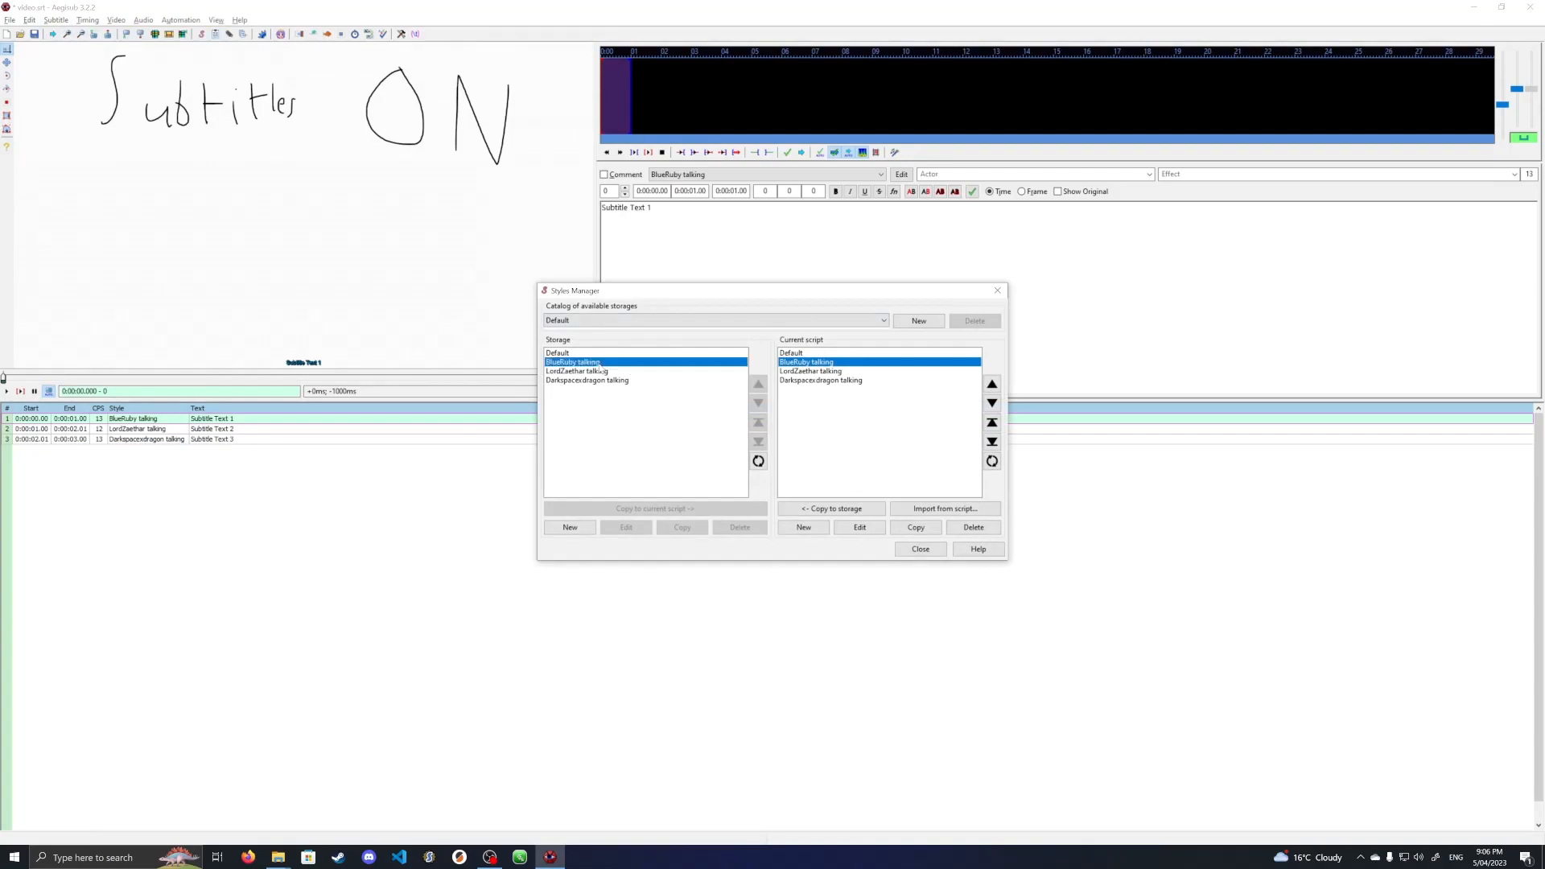
{"action": "left_click", "coordinate": [626, 527]}
{"action": "double_click", "coordinate": [740, 382]}
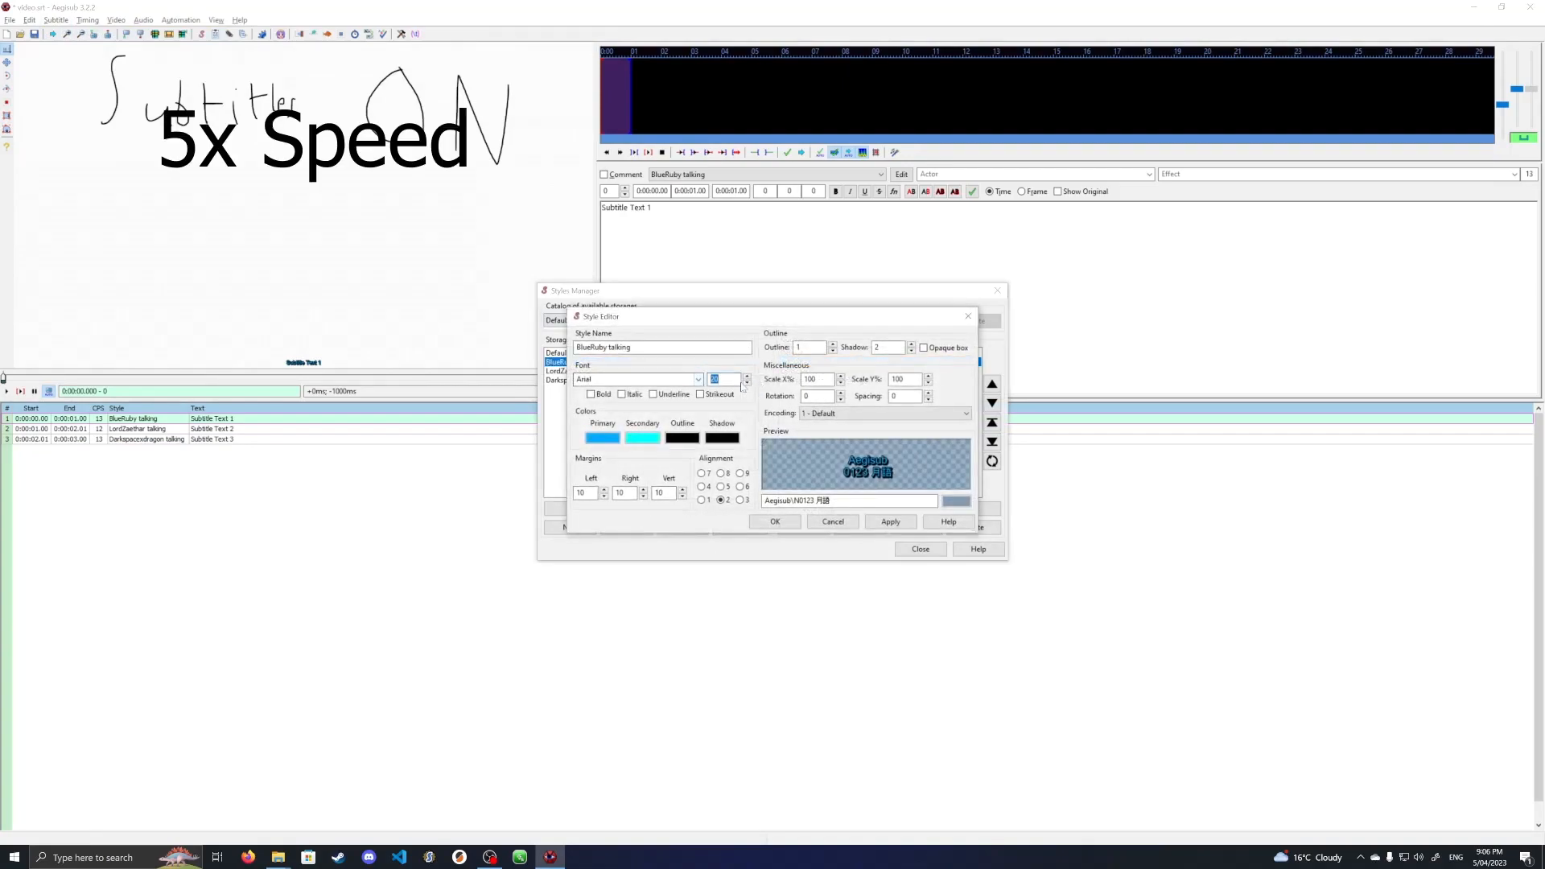
{"action": "type", "text": "2"}
{"action": "left_click", "coordinate": [774, 521]}
Edit the stored LordZaethar talking and Darkspacexdragon talking styles to update their font size as well.
{"action": "left_click", "coordinate": [576, 371]}
{"action": "left_click", "coordinate": [626, 527]}
{"action": "left_click", "coordinate": [774, 521]}
{"action": "left_click", "coordinate": [586, 381]}
{"action": "left_click", "coordinate": [626, 527]}
{"action": "left_click", "coordinate": [769, 525]}
Replace the three talking styles in the current script with their edited versions from storage.
{"action": "left_click", "coordinate": [819, 382], "text": "shift"}
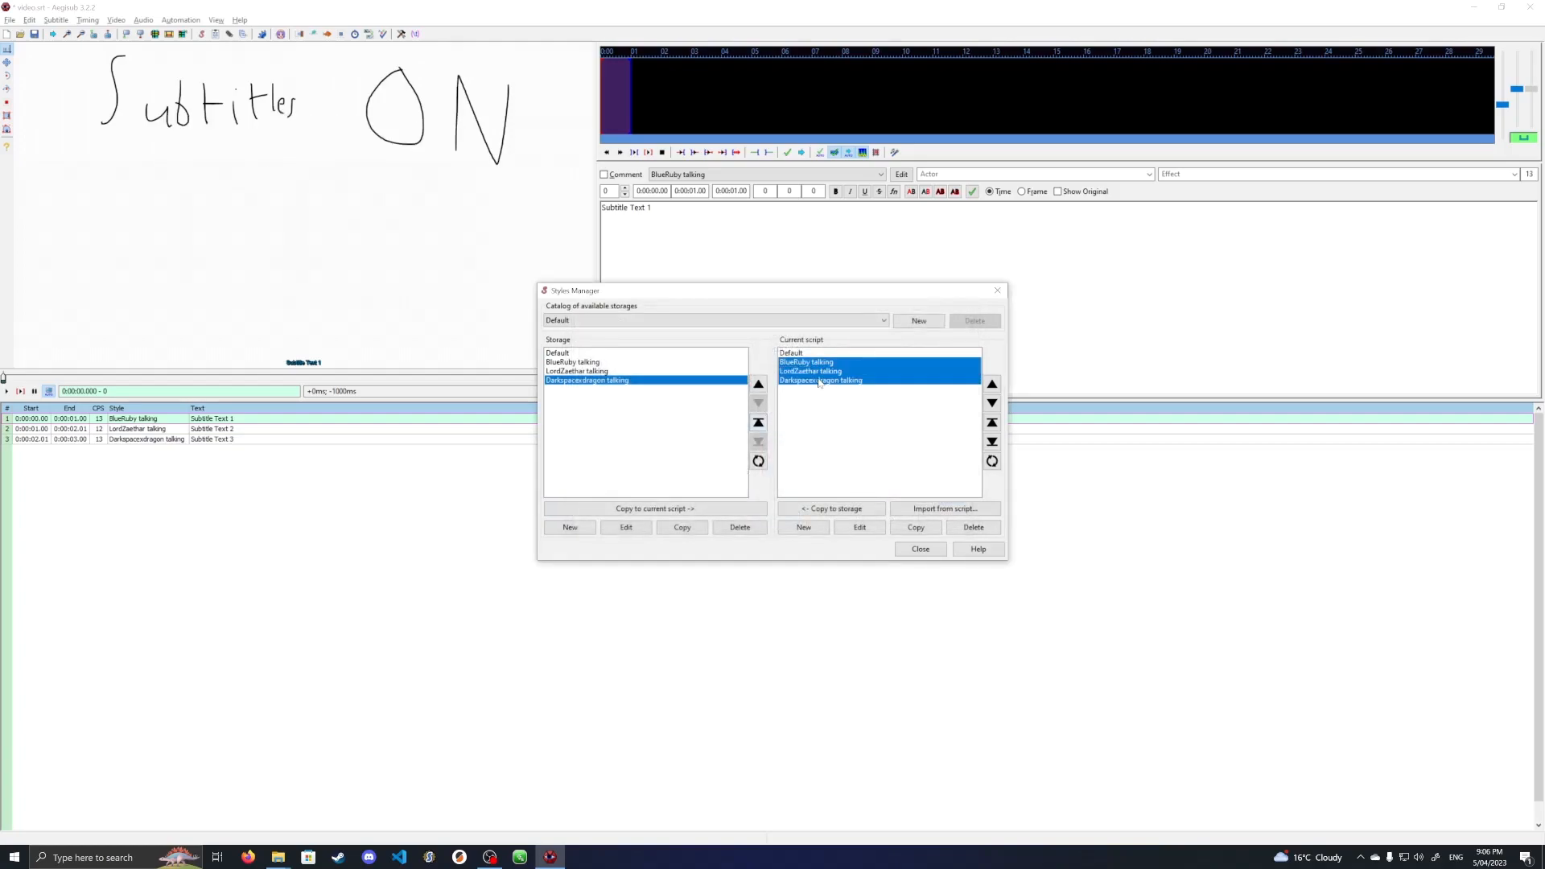
{"action": "left_click", "coordinate": [973, 527]}
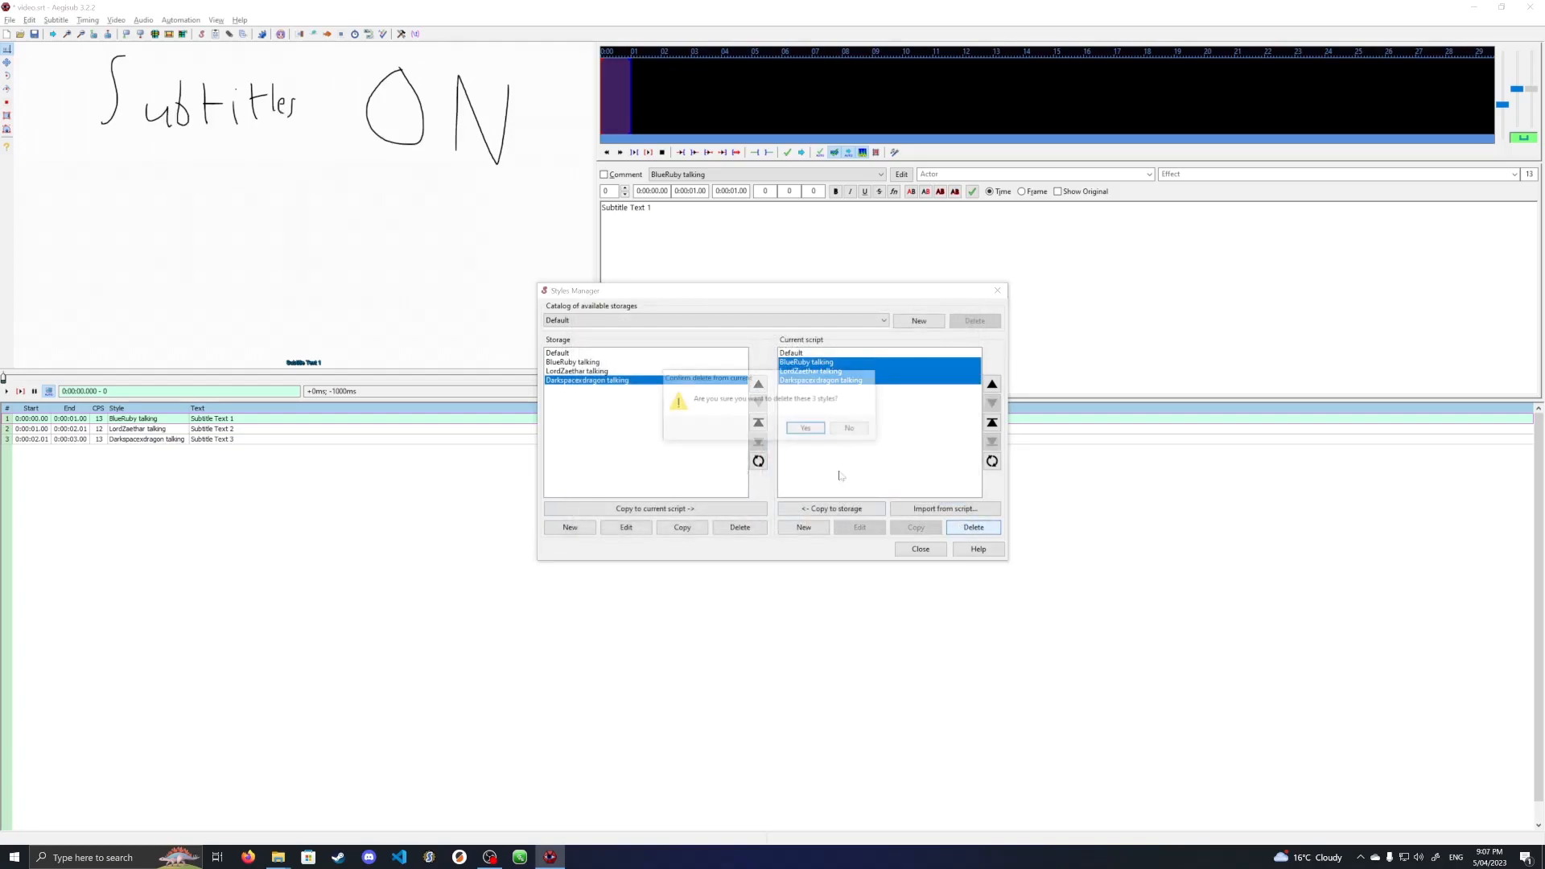
{"action": "left_click", "coordinate": [806, 429]}
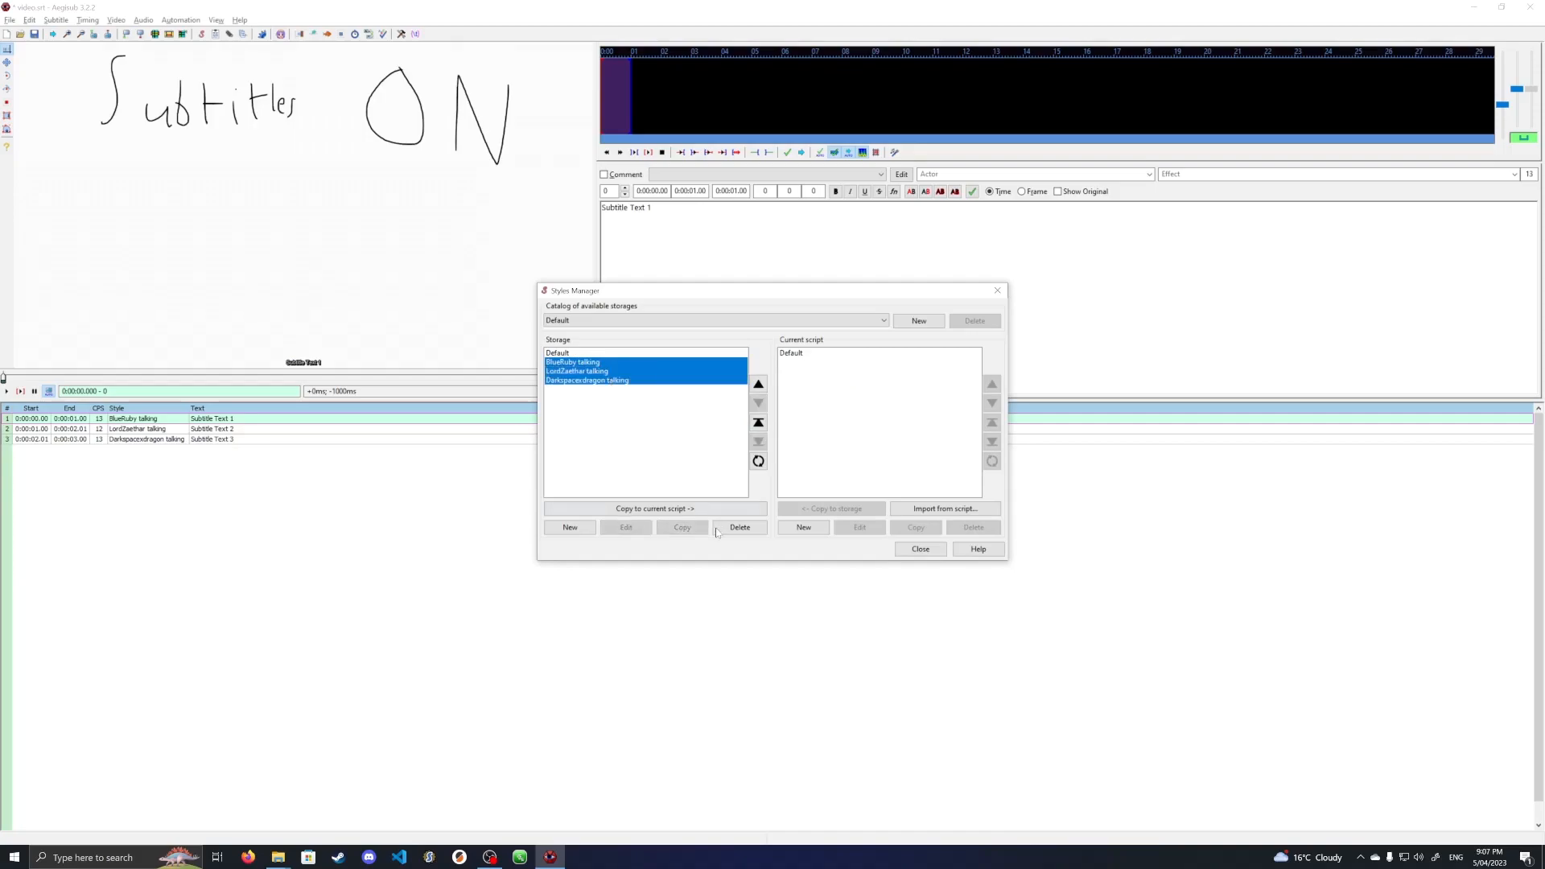
{"action": "left_click", "coordinate": [655, 508]}
{"action": "left_click", "coordinate": [921, 548]}
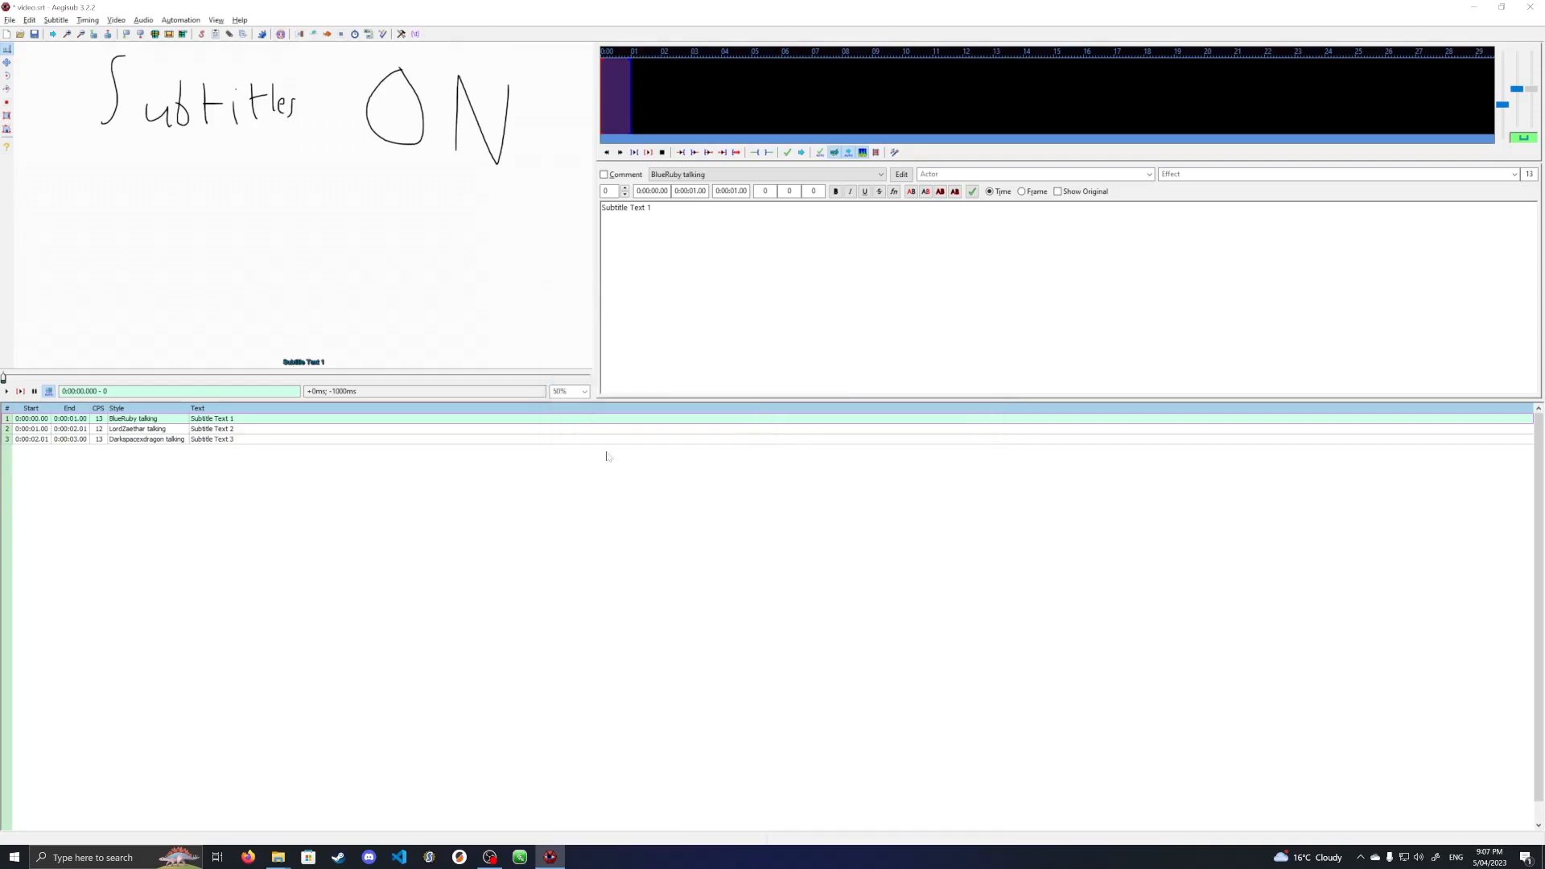
Play the video and go through the subtitle lines to check how each style looks in the preview.
{"action": "left_click", "coordinate": [6, 391]}
{"action": "left_click", "coordinate": [213, 430]}
{"action": "left_click", "coordinate": [161, 440]}
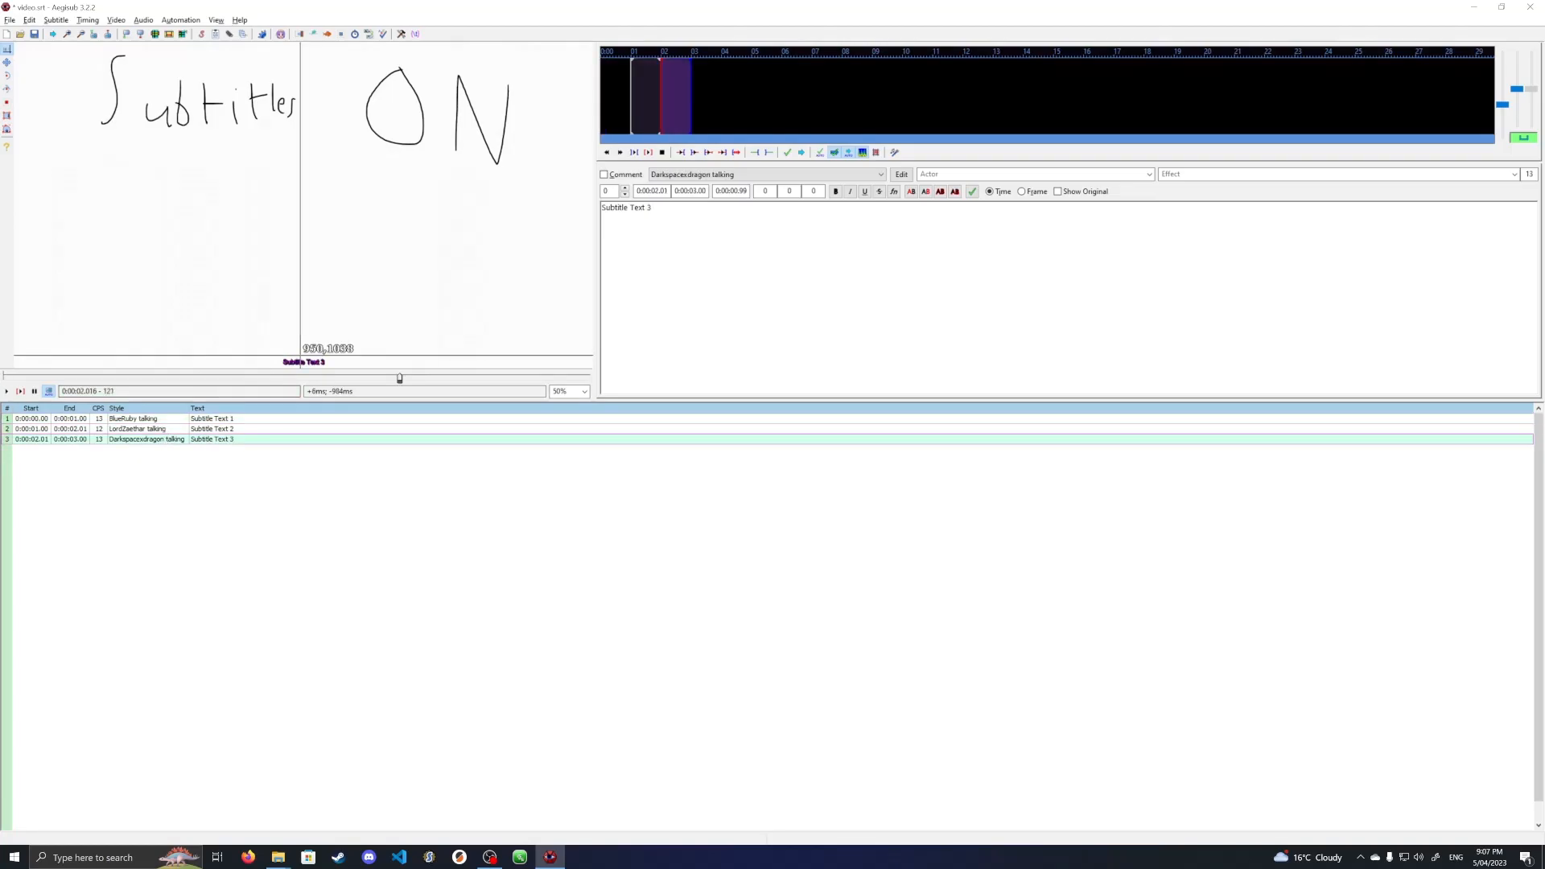
{"action": "scroll", "coordinate": [315, 366], "scroll_direction": "up", "scroll_amount": 4}
{"action": "left_click", "coordinate": [150, 745]}
{"action": "left_click", "coordinate": [151, 756]}
{"action": "left_click", "coordinate": [152, 765]}
{"action": "scroll", "coordinate": [379, 518], "scroll_direction": "down", "scroll_amount": 4}
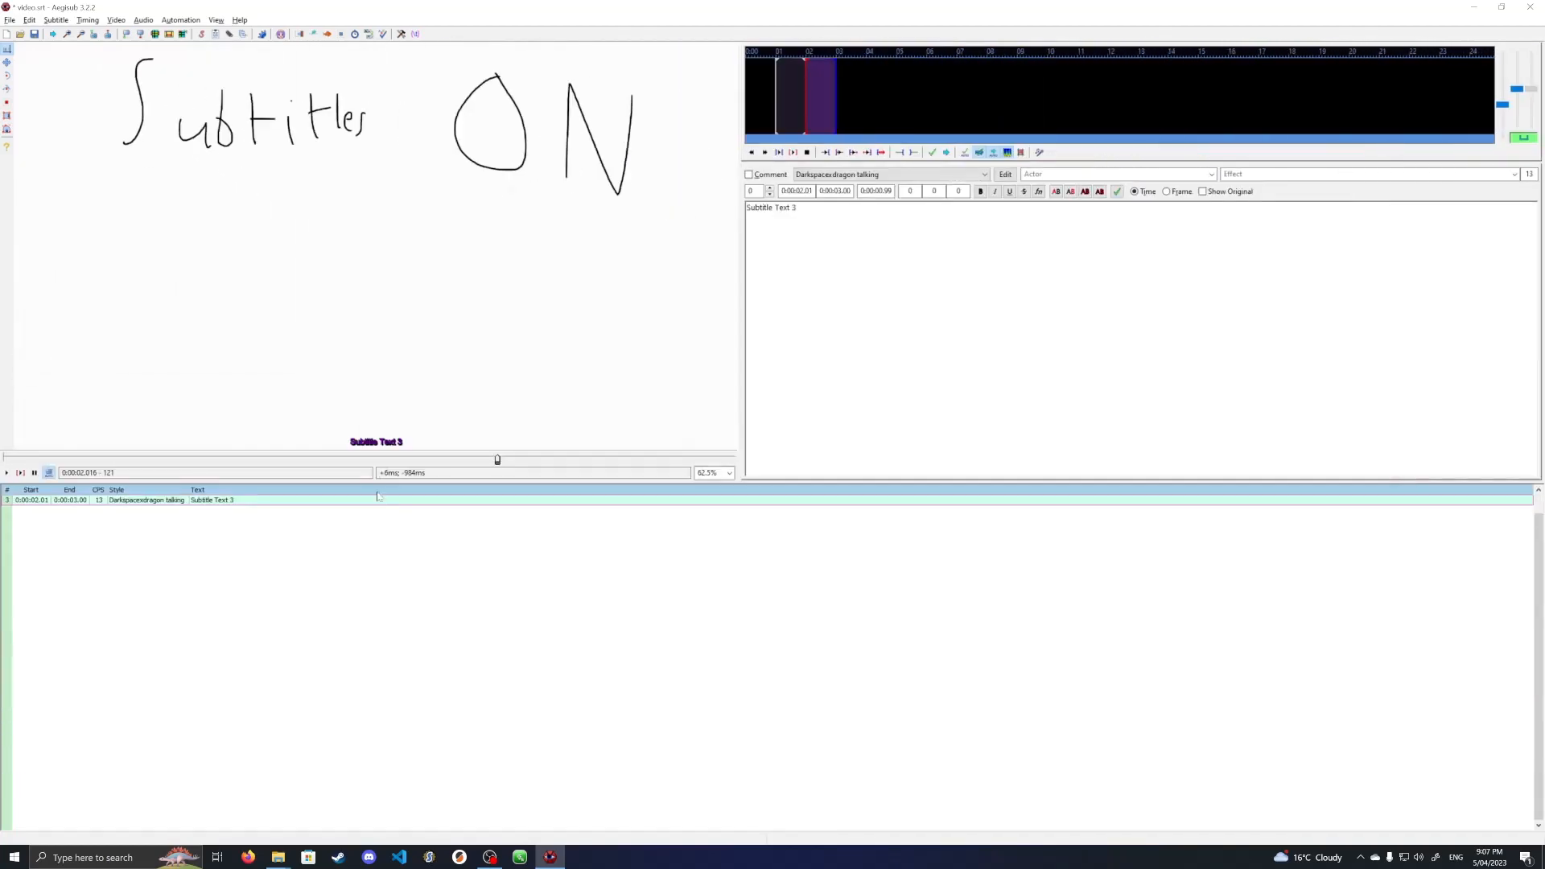
Save the subtitles as video.ass in Advanced Substation Alpha format in the Subtitle Test folder.
{"action": "key", "text": "ctrl+s"}
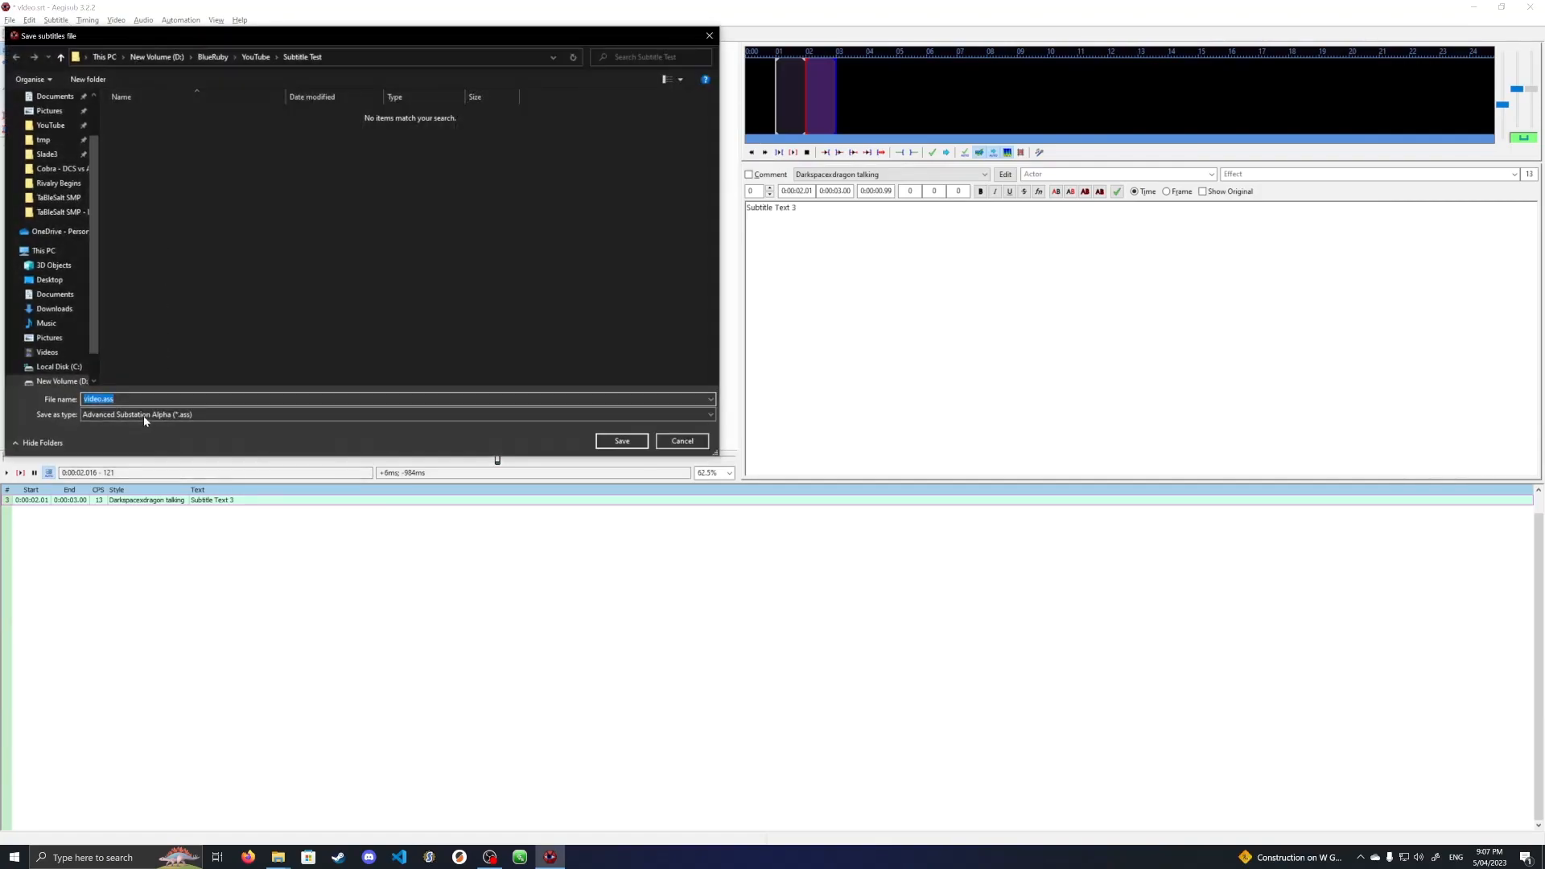
{"action": "left_click", "coordinate": [174, 414]}
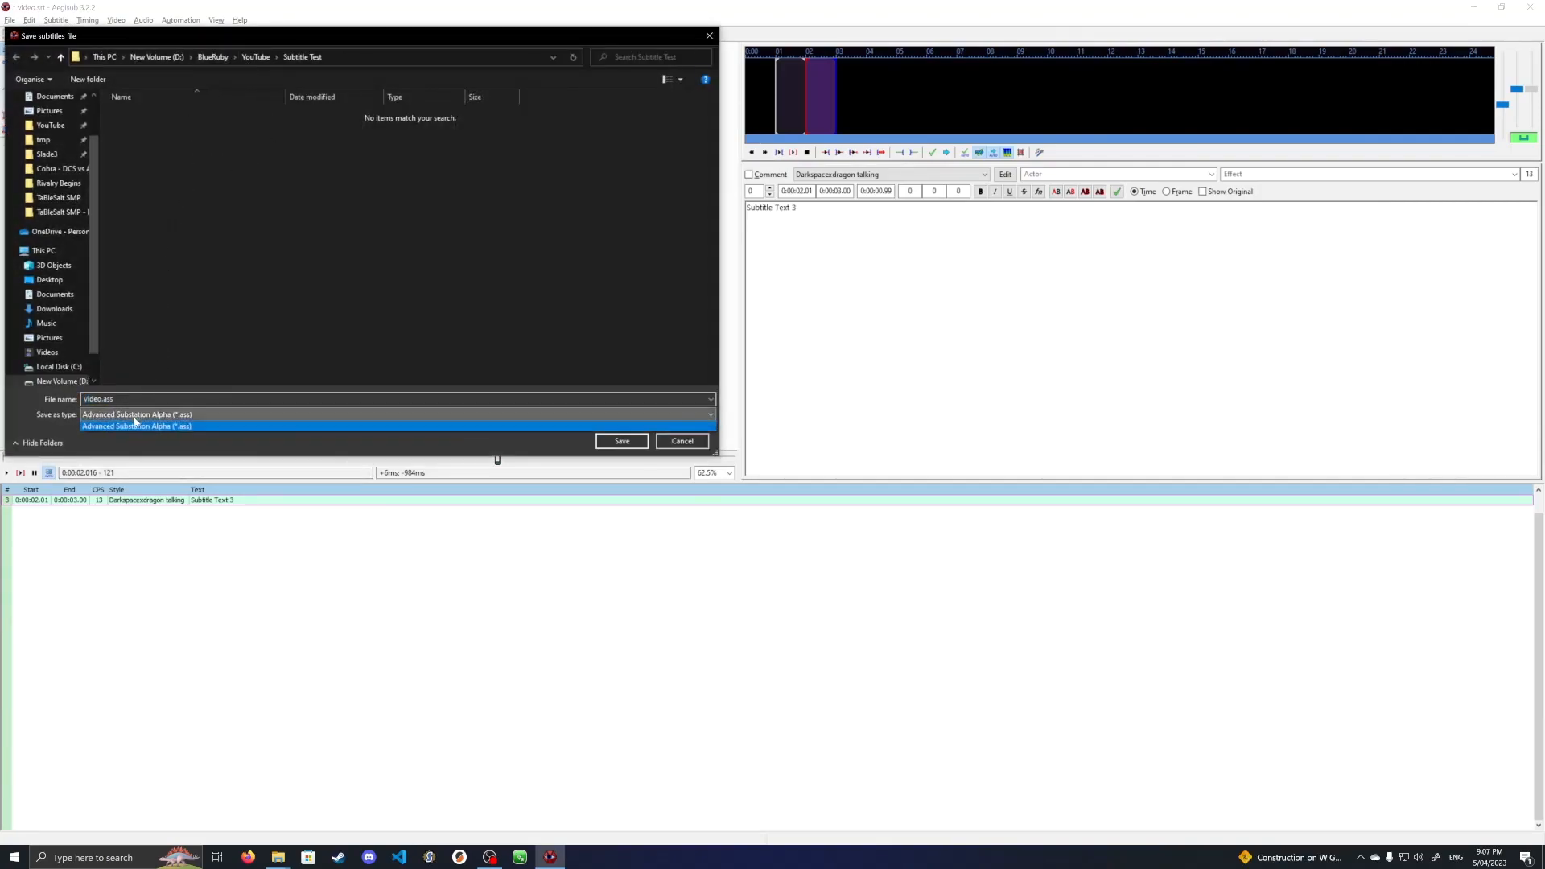
{"action": "left_click", "coordinate": [152, 427]}
{"action": "left_click", "coordinate": [622, 441]}
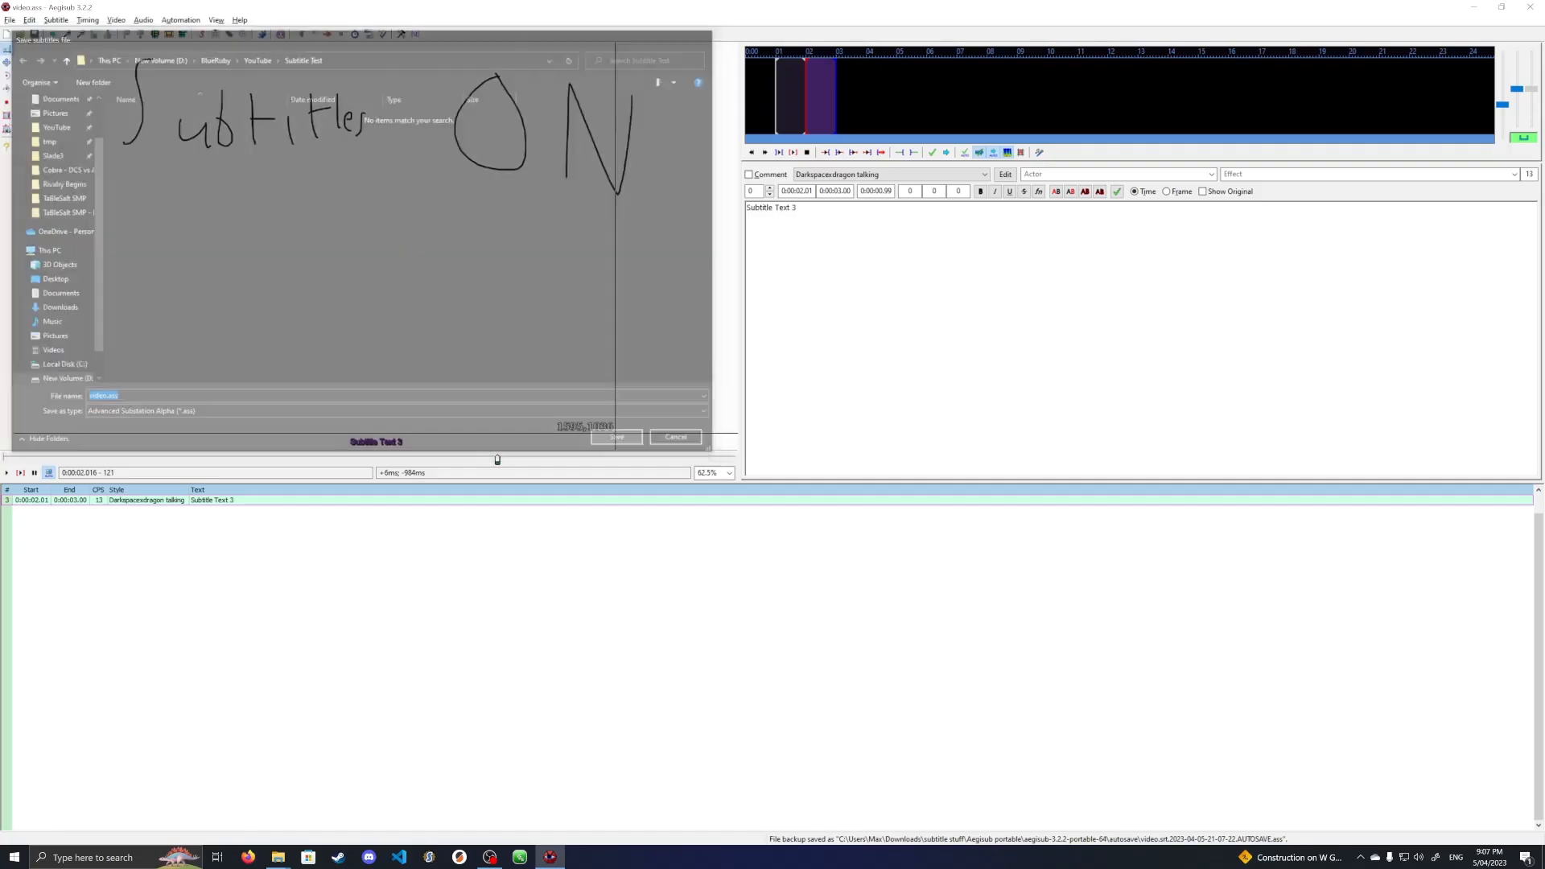
Look over the talking styles in the current script in the Styles Manager, starting with BlueRuby talking.
{"action": "left_click", "coordinate": [142, 20]}
{"action": "mouse_move", "coordinate": [56, 20]}
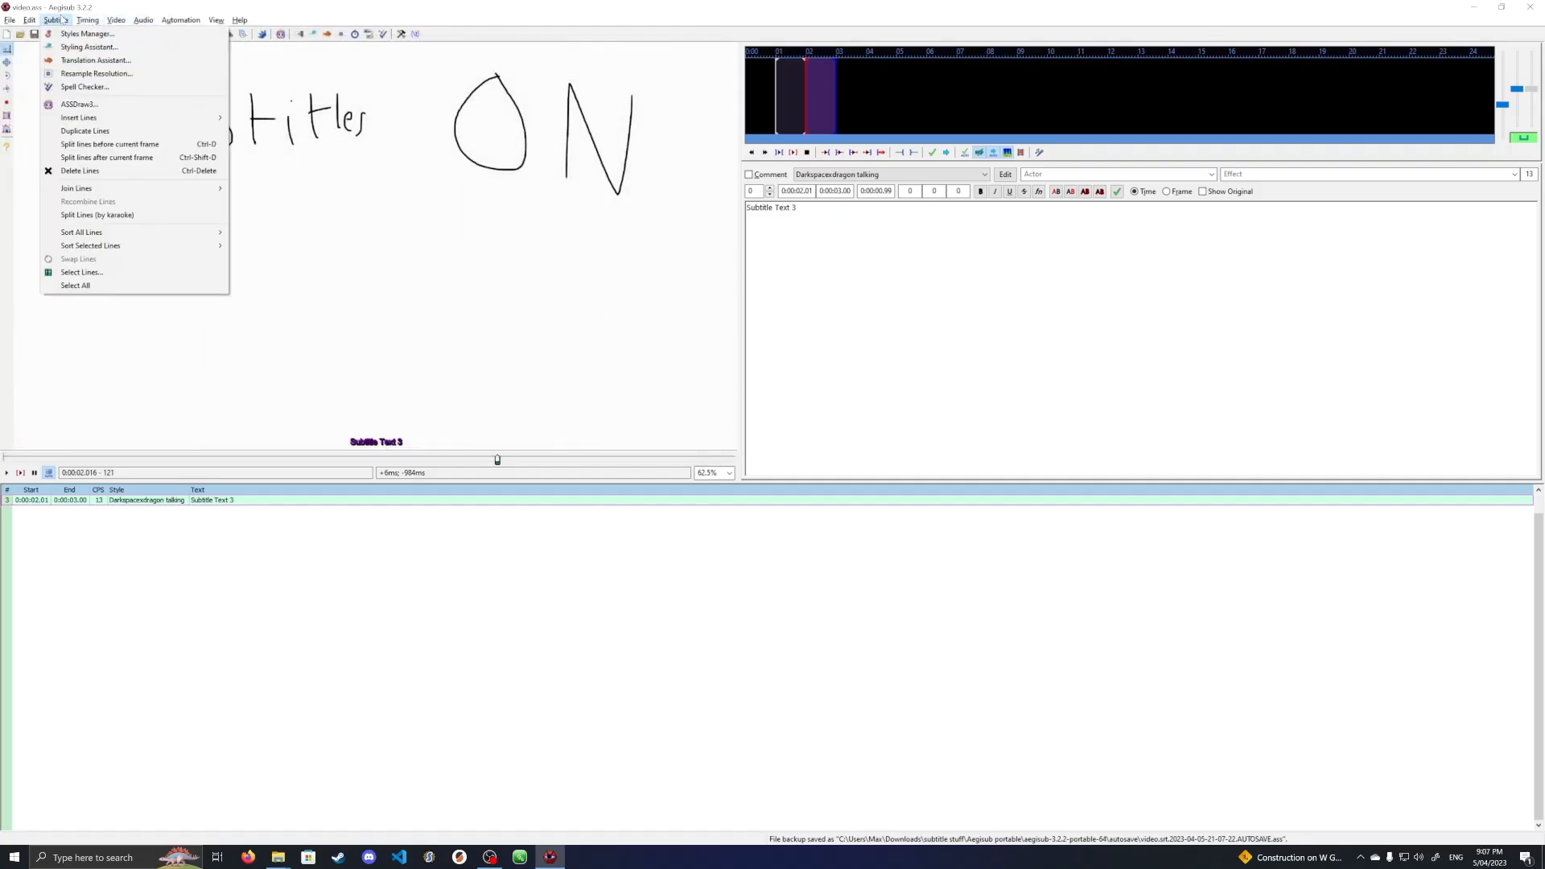
{"action": "left_click", "coordinate": [72, 36]}
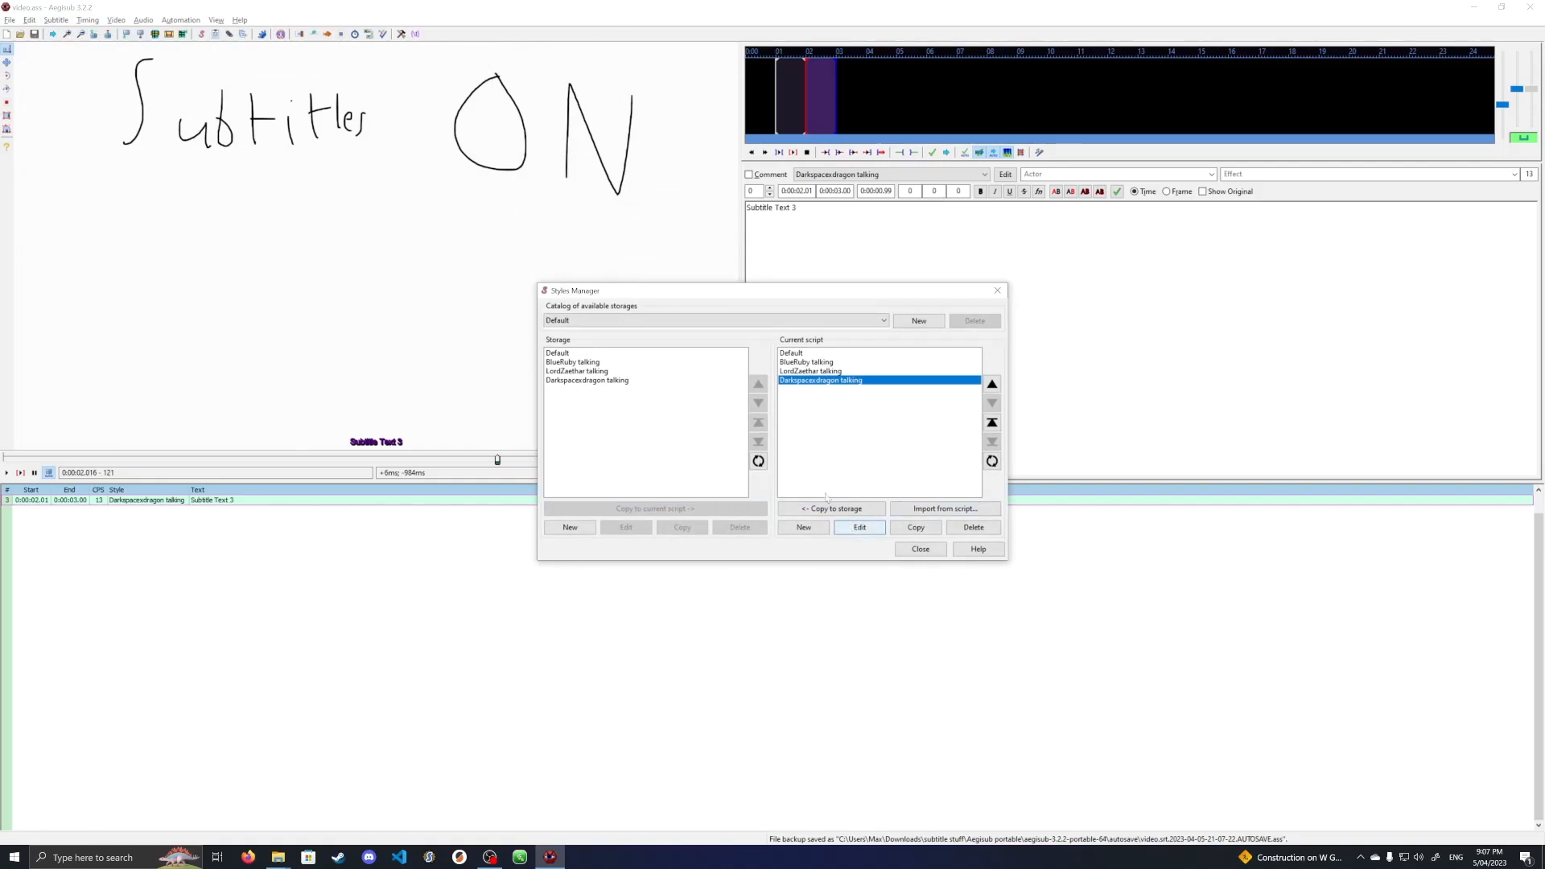
{"action": "left_click", "coordinate": [792, 363]}
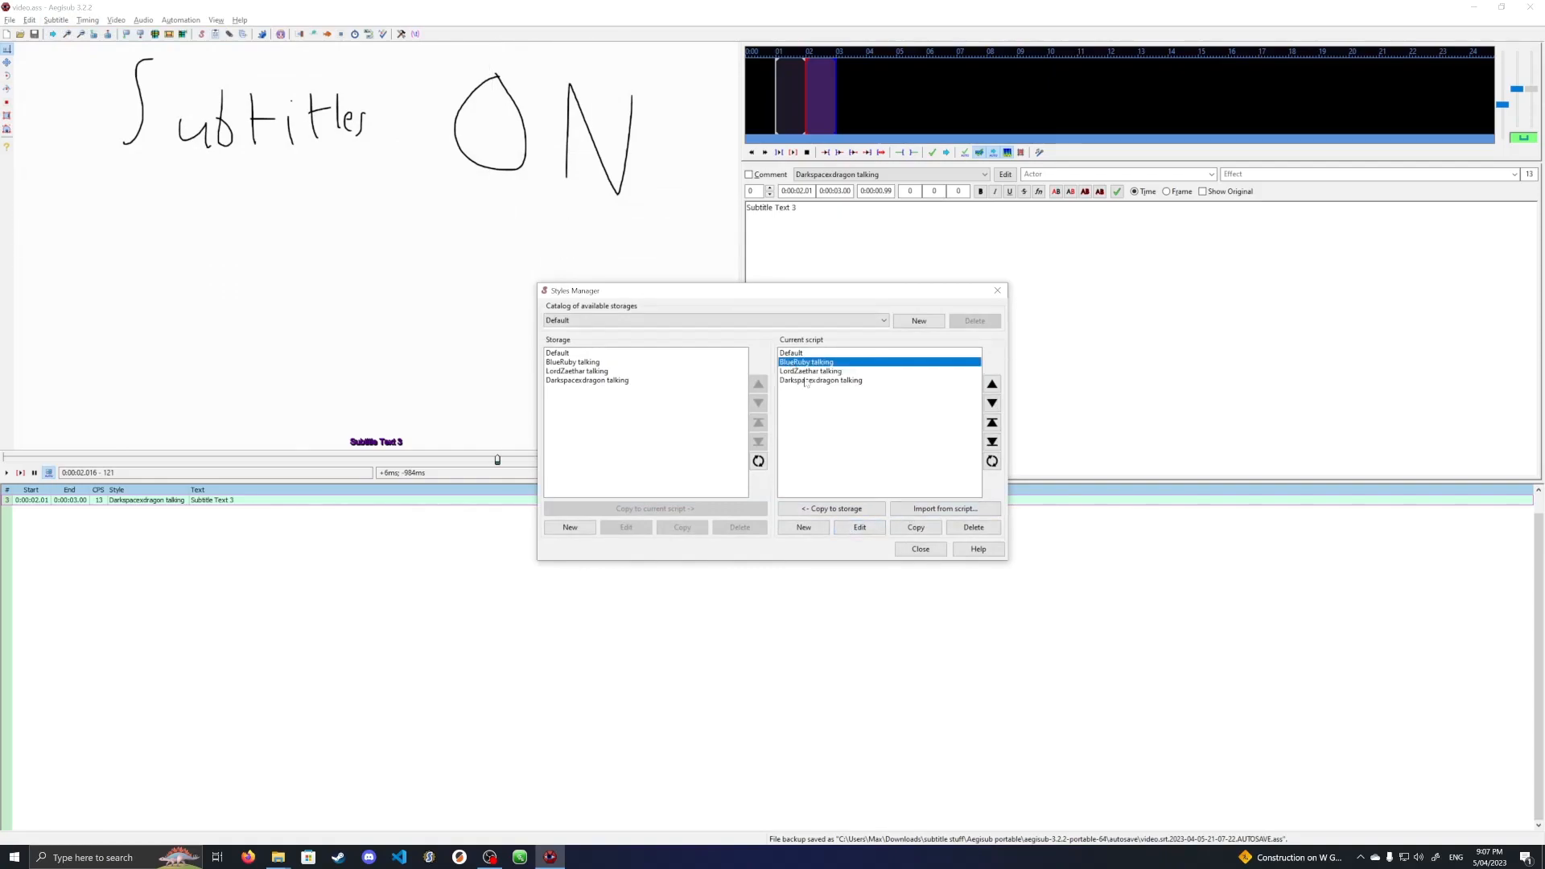
{"action": "left_click", "coordinate": [920, 548]}
Check the script properties, including the resolution settings, leaving them as they are.
{"action": "left_click", "coordinate": [116, 20]}
{"action": "mouse_move", "coordinate": [142, 22]}
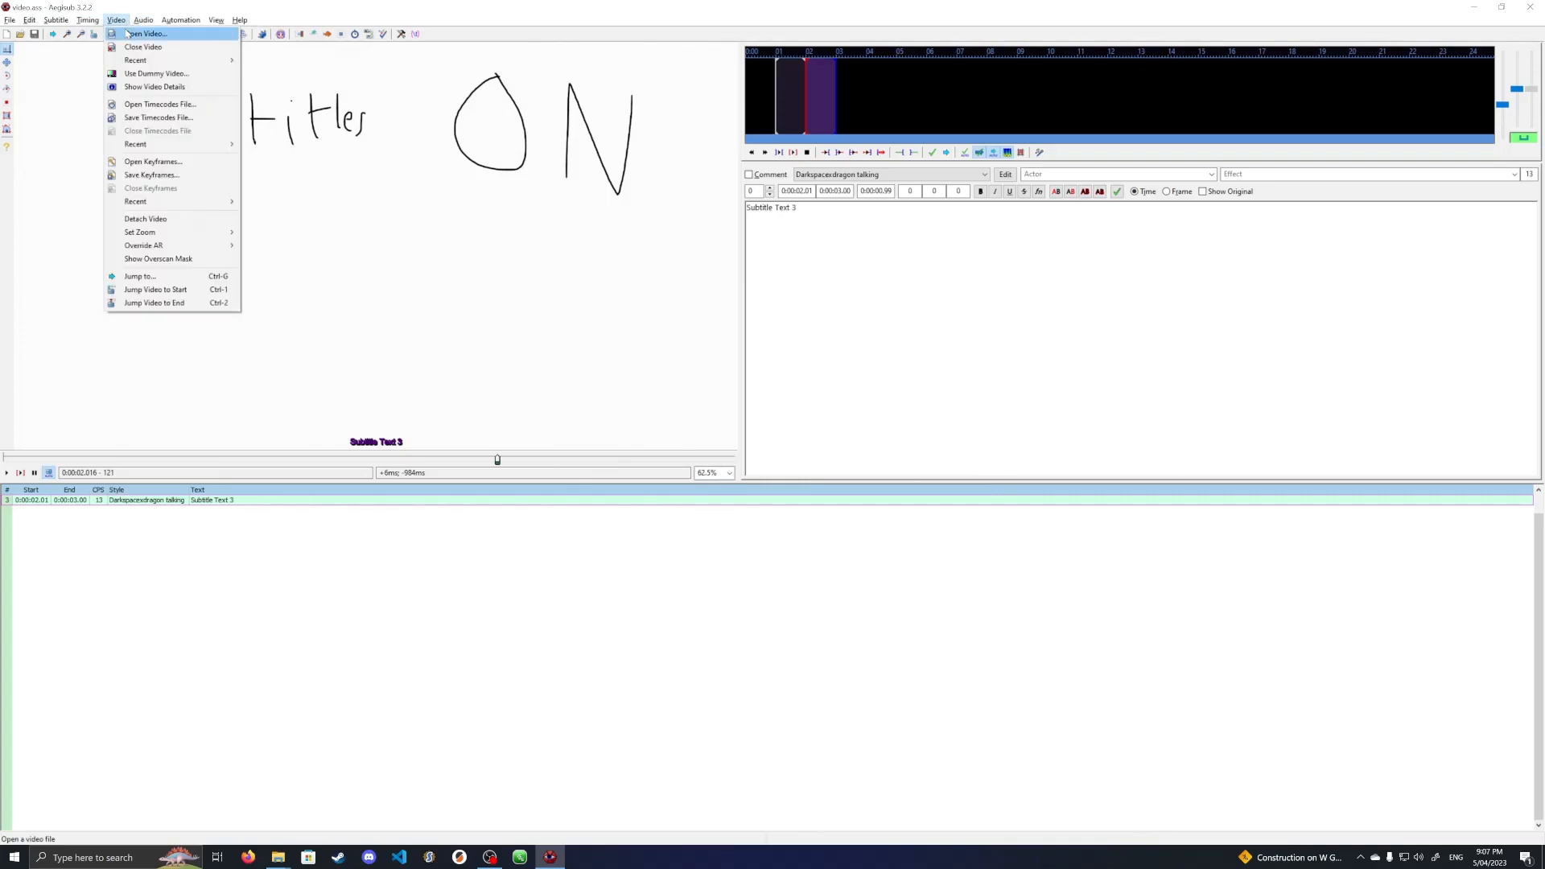
{"action": "mouse_move", "coordinate": [24, 23]}
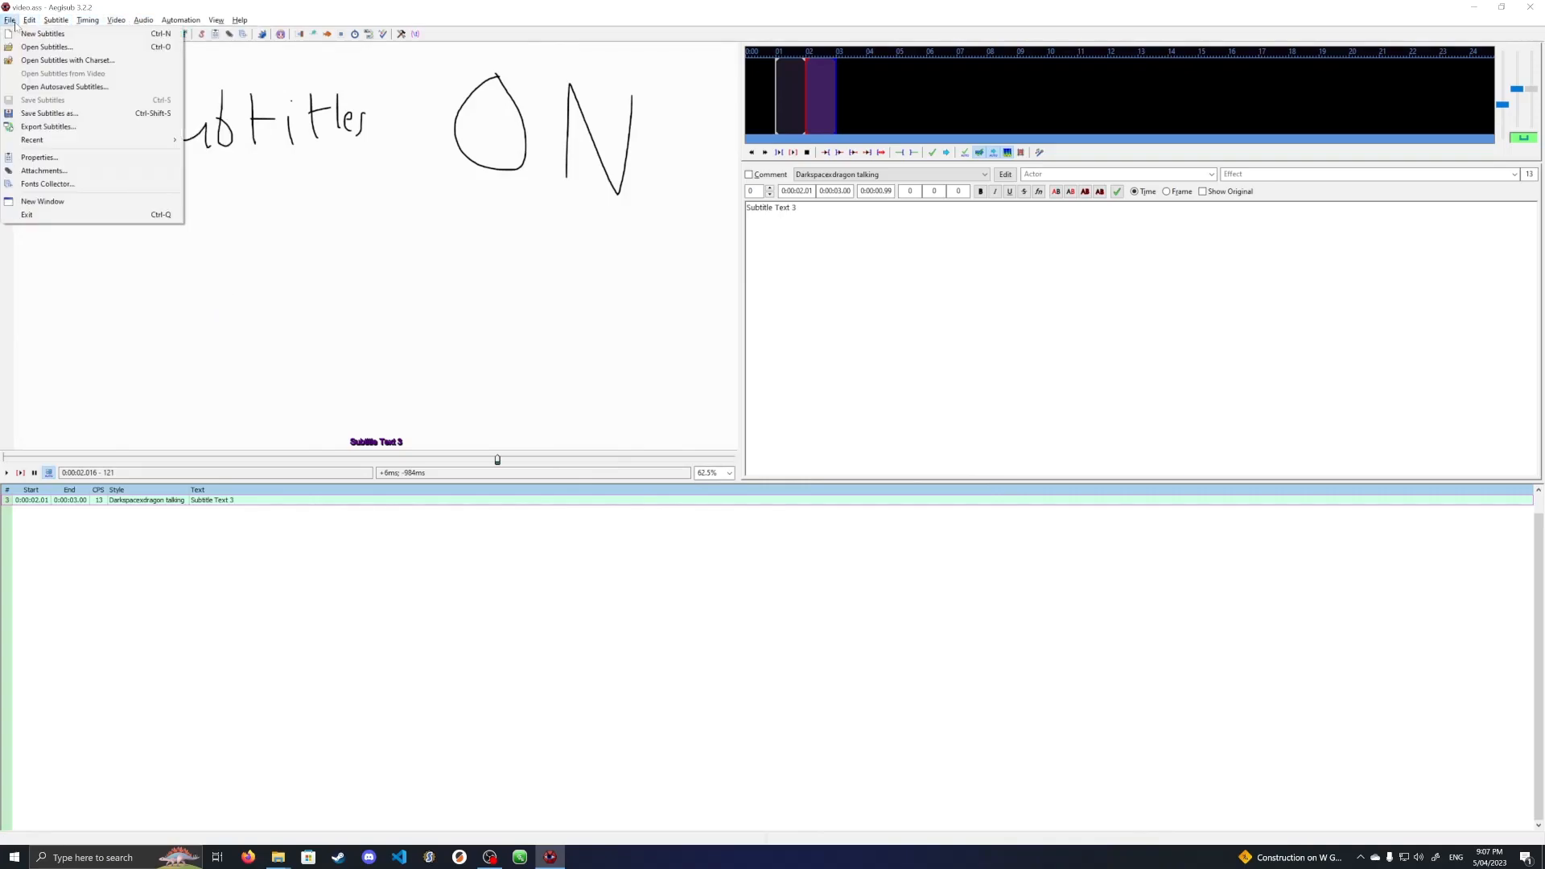
{"action": "left_click", "coordinate": [38, 157]}
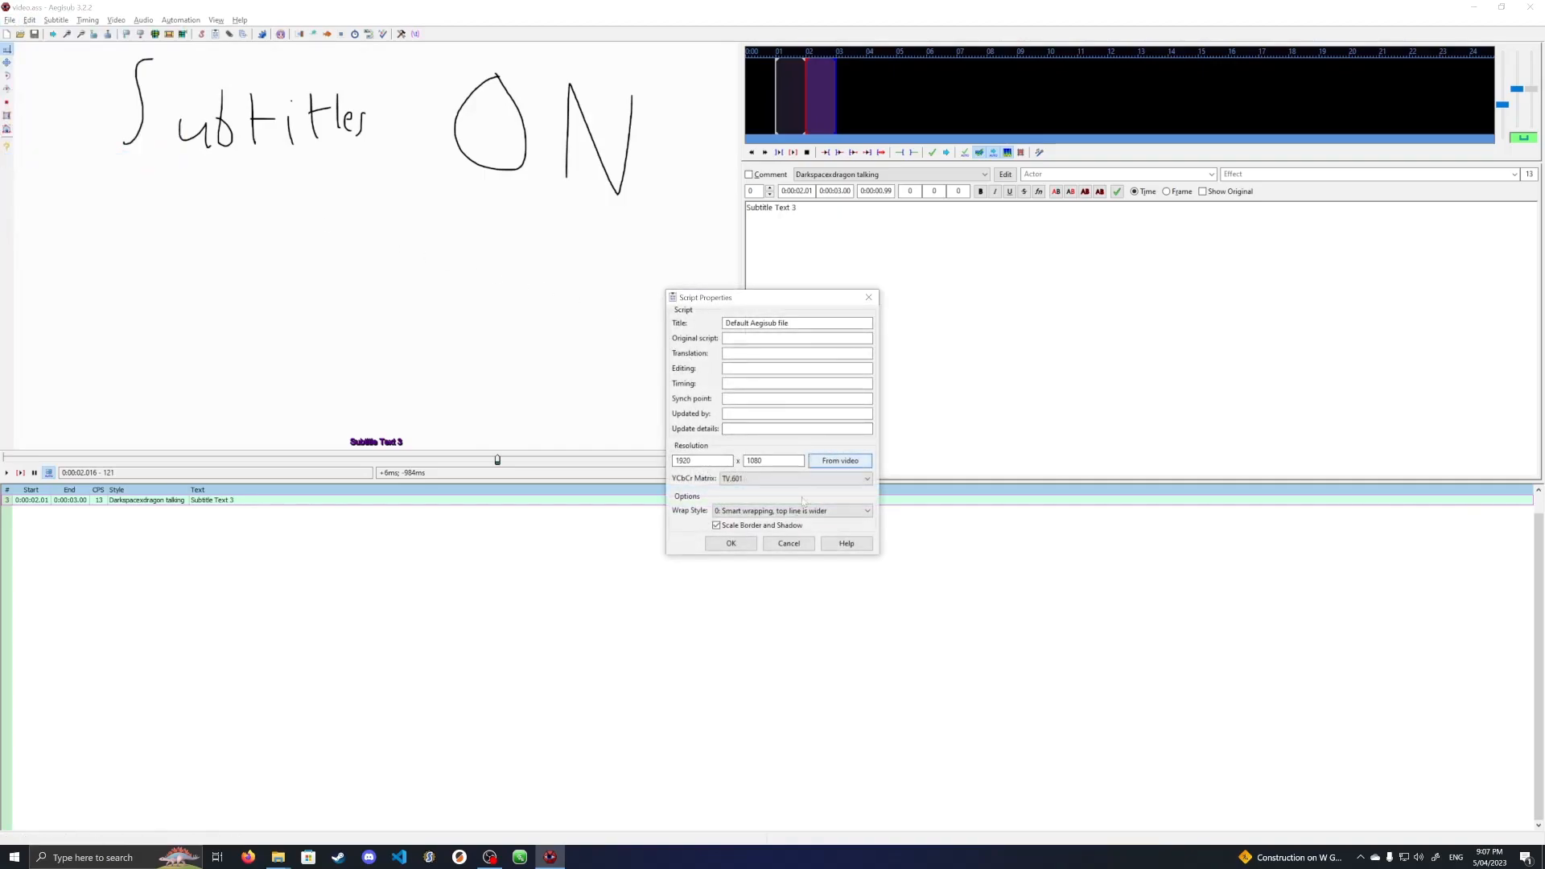
{"action": "left_click", "coordinate": [731, 544]}
Examine the font, colour and outline settings of the stored BlueRuby talking style without editing them.
{"action": "left_click", "coordinate": [119, 20]}
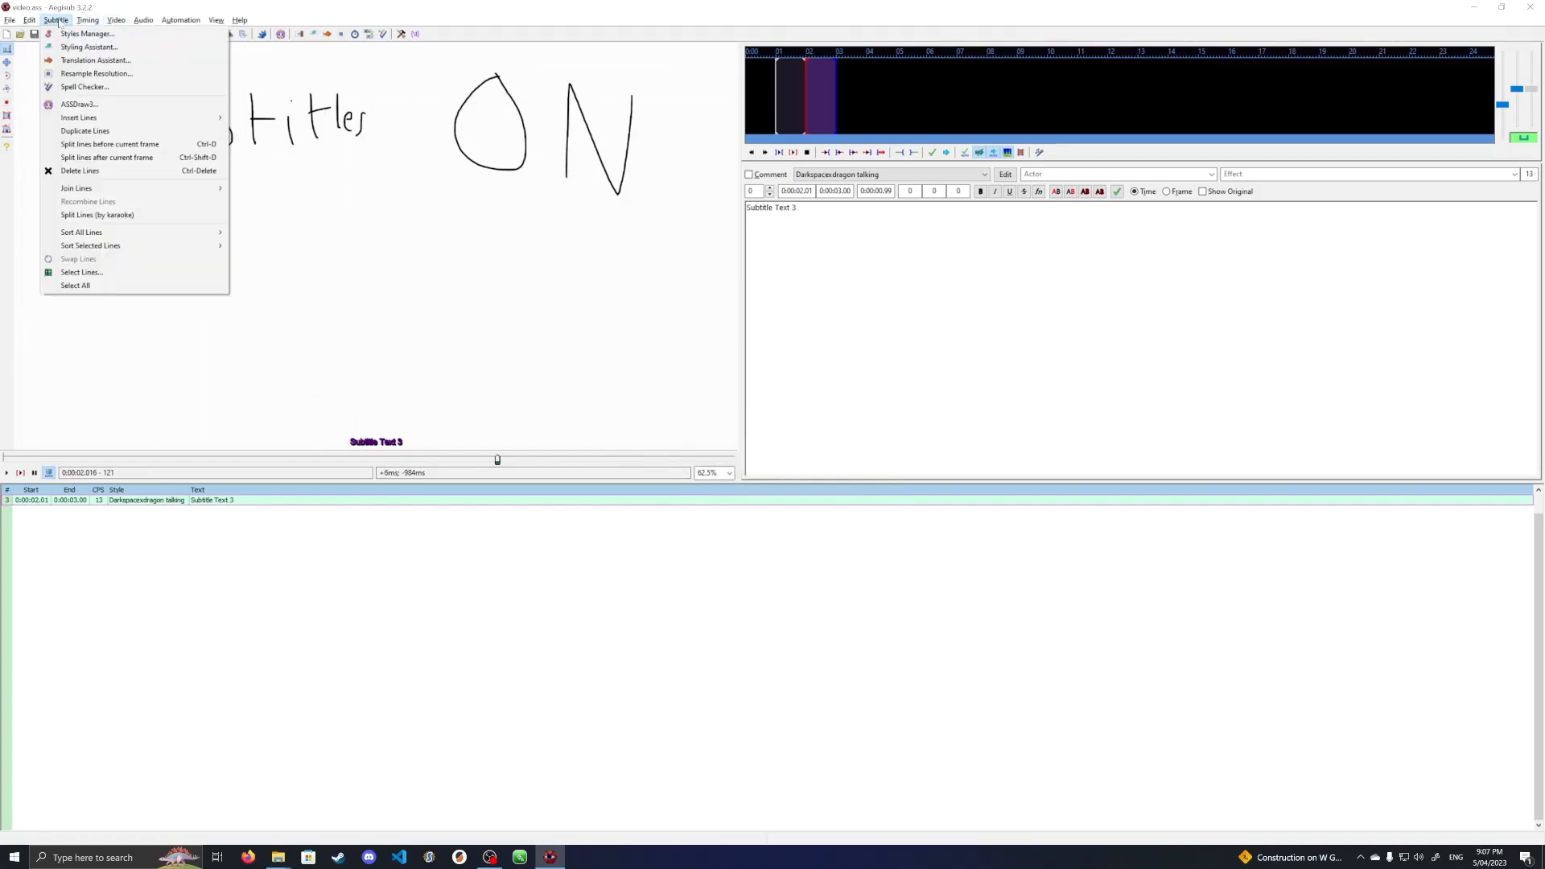
{"action": "left_click", "coordinate": [72, 33]}
{"action": "left_click", "coordinate": [658, 362]}
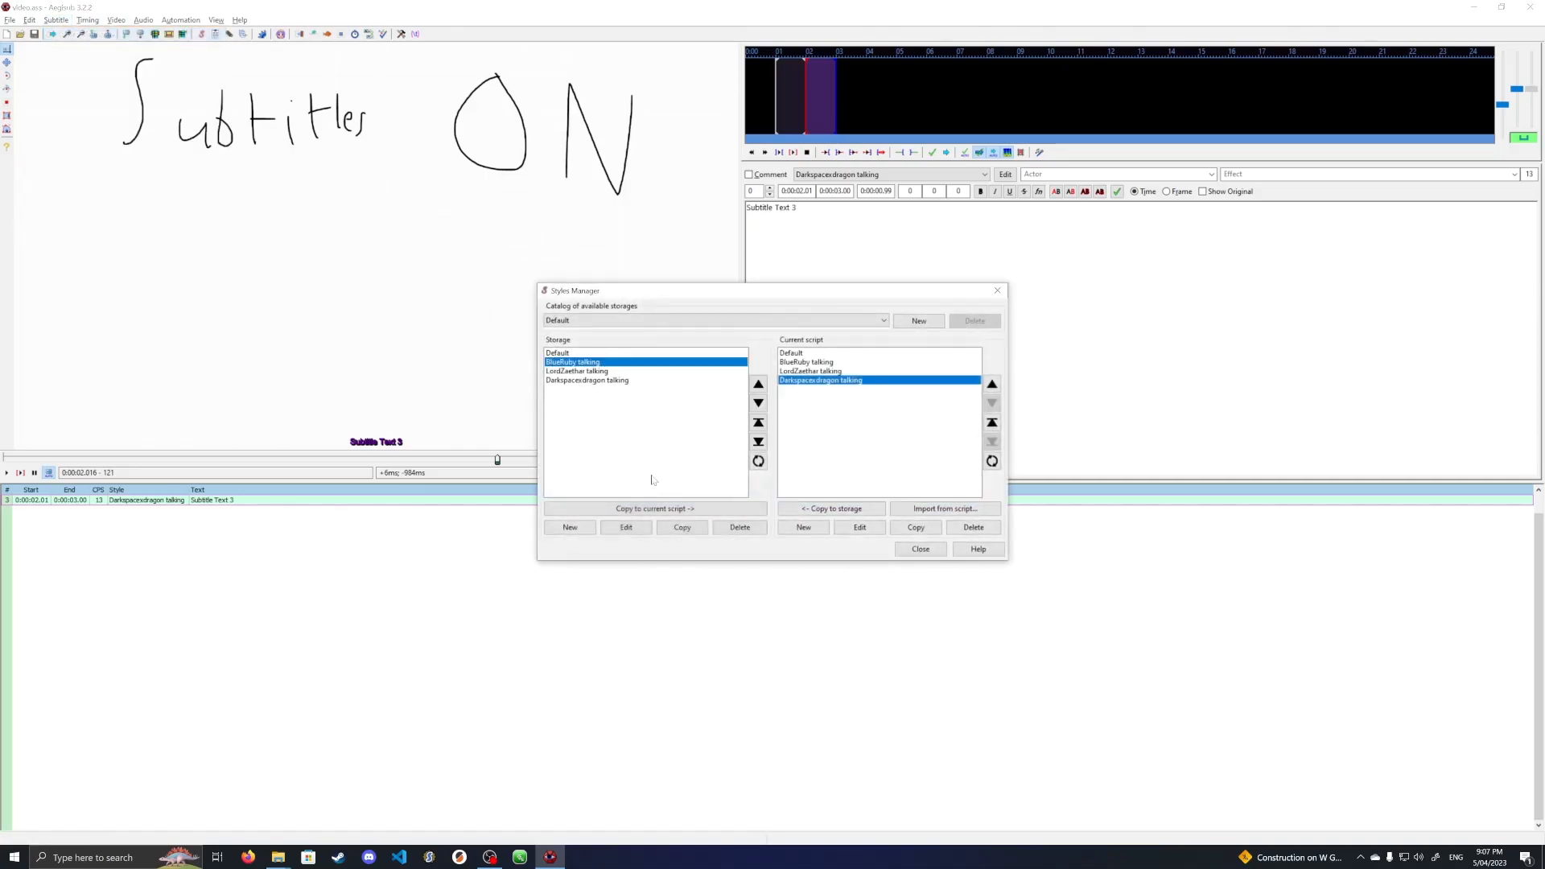
{"action": "left_click", "coordinate": [627, 527]}
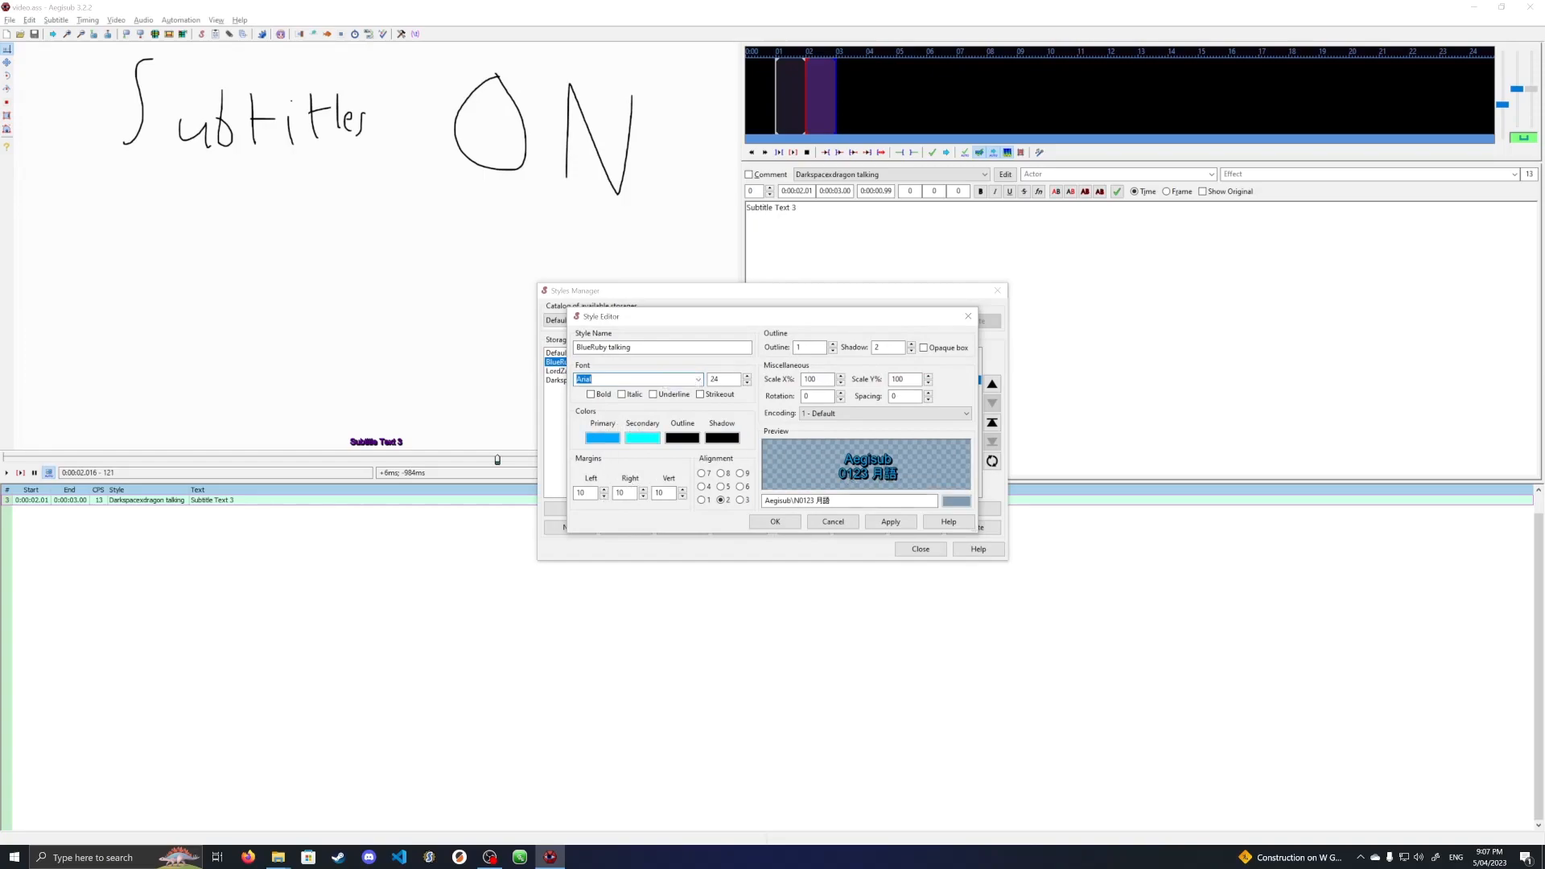
{"action": "left_click", "coordinate": [833, 521]}
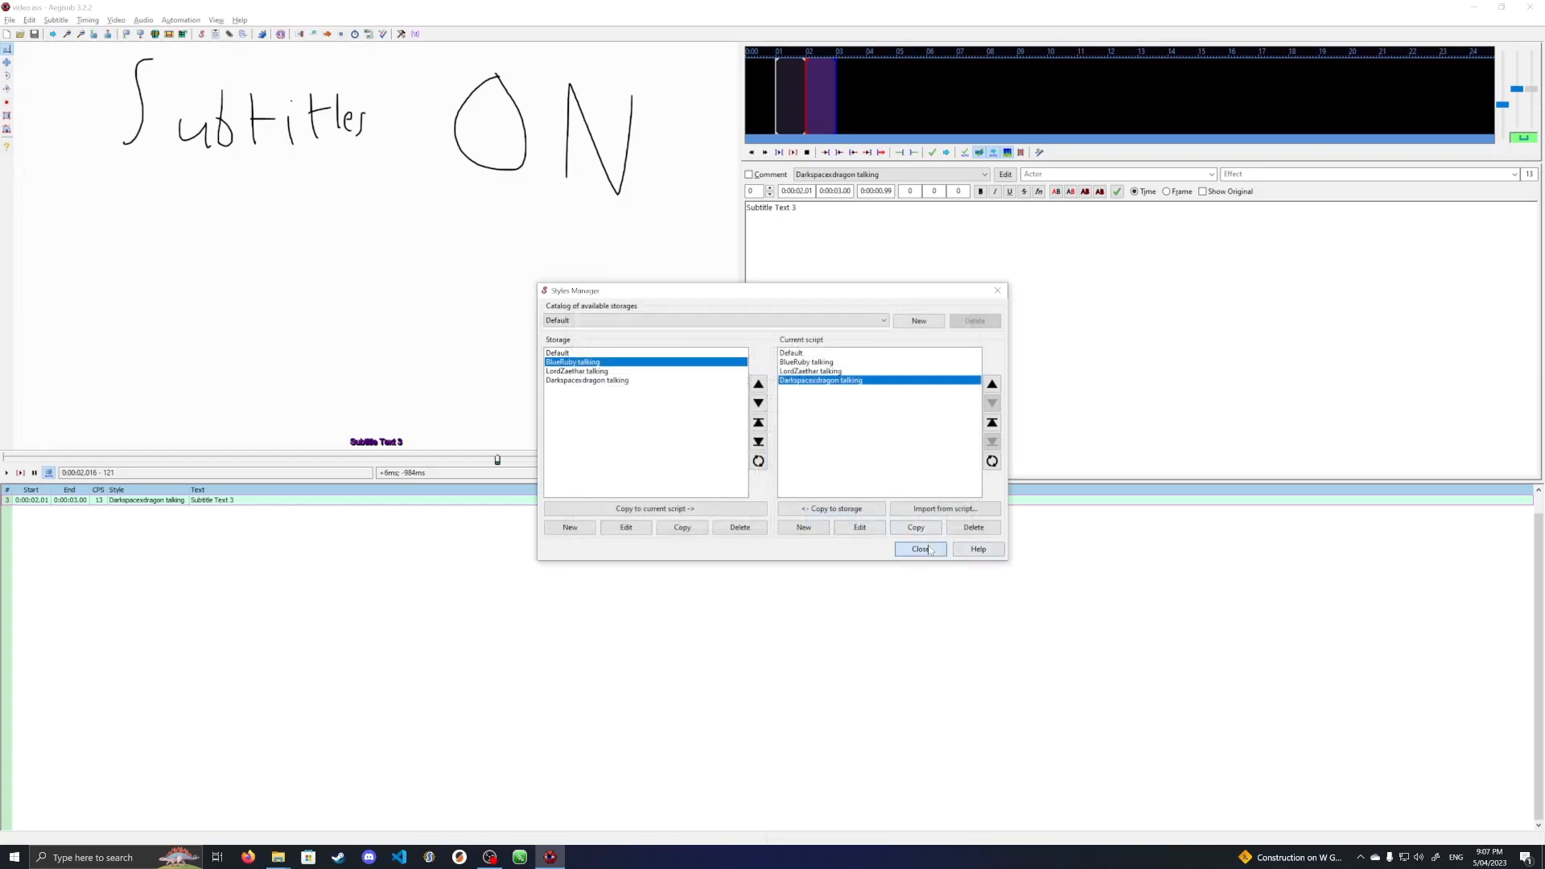
{"action": "left_click", "coordinate": [921, 548]}
Play the video and step back through the subtitle lines to the first one to preview each style.
{"action": "scroll", "coordinate": [229, 546], "scroll_direction": "up", "scroll_amount": 1}
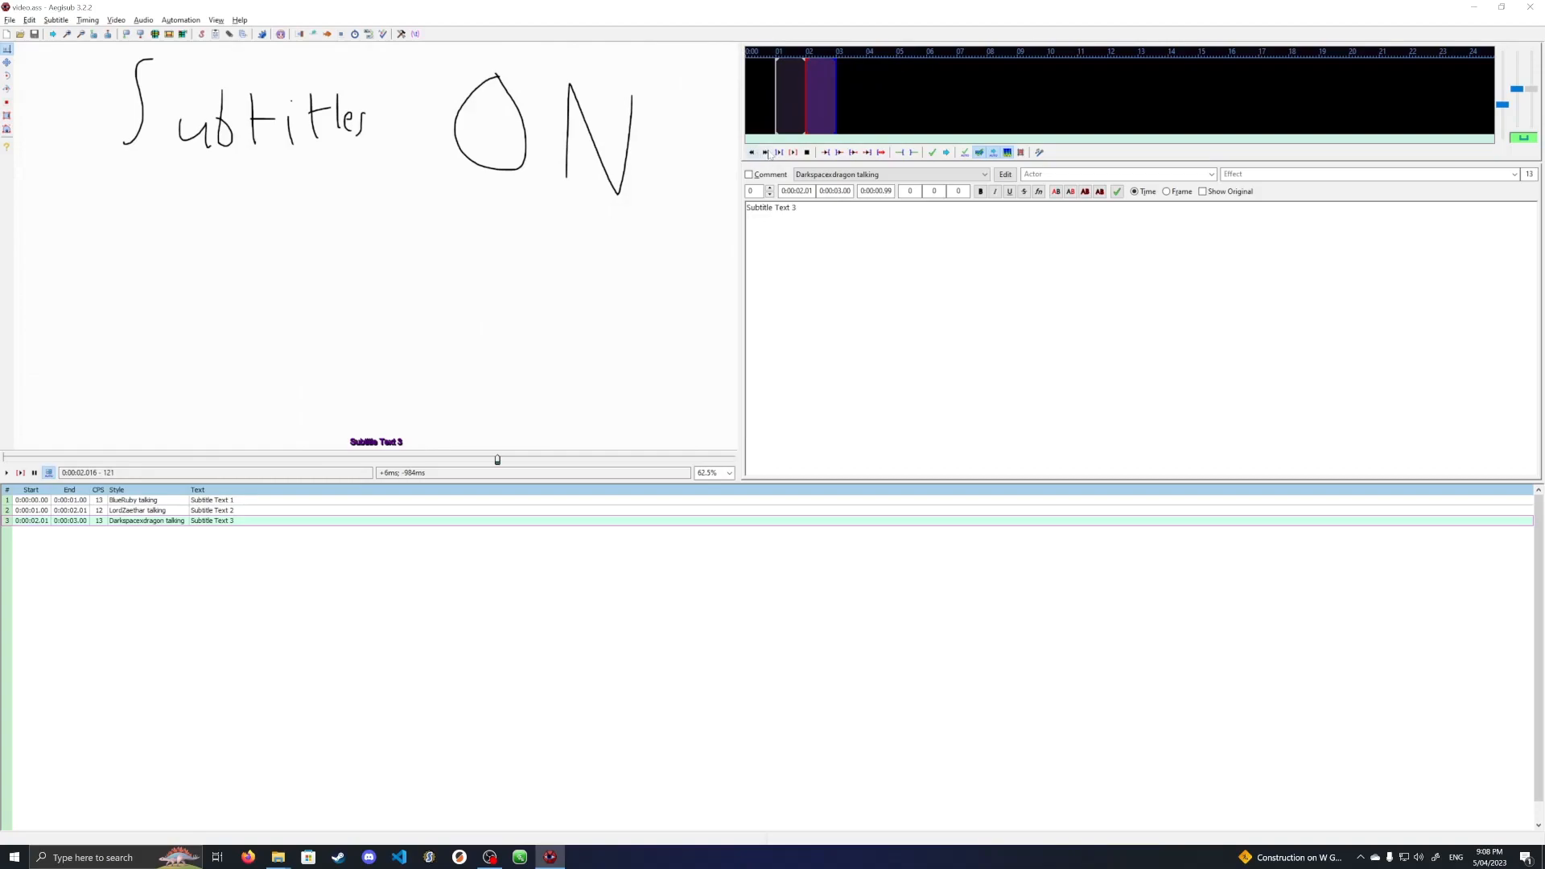
{"action": "left_click", "coordinate": [7, 472]}
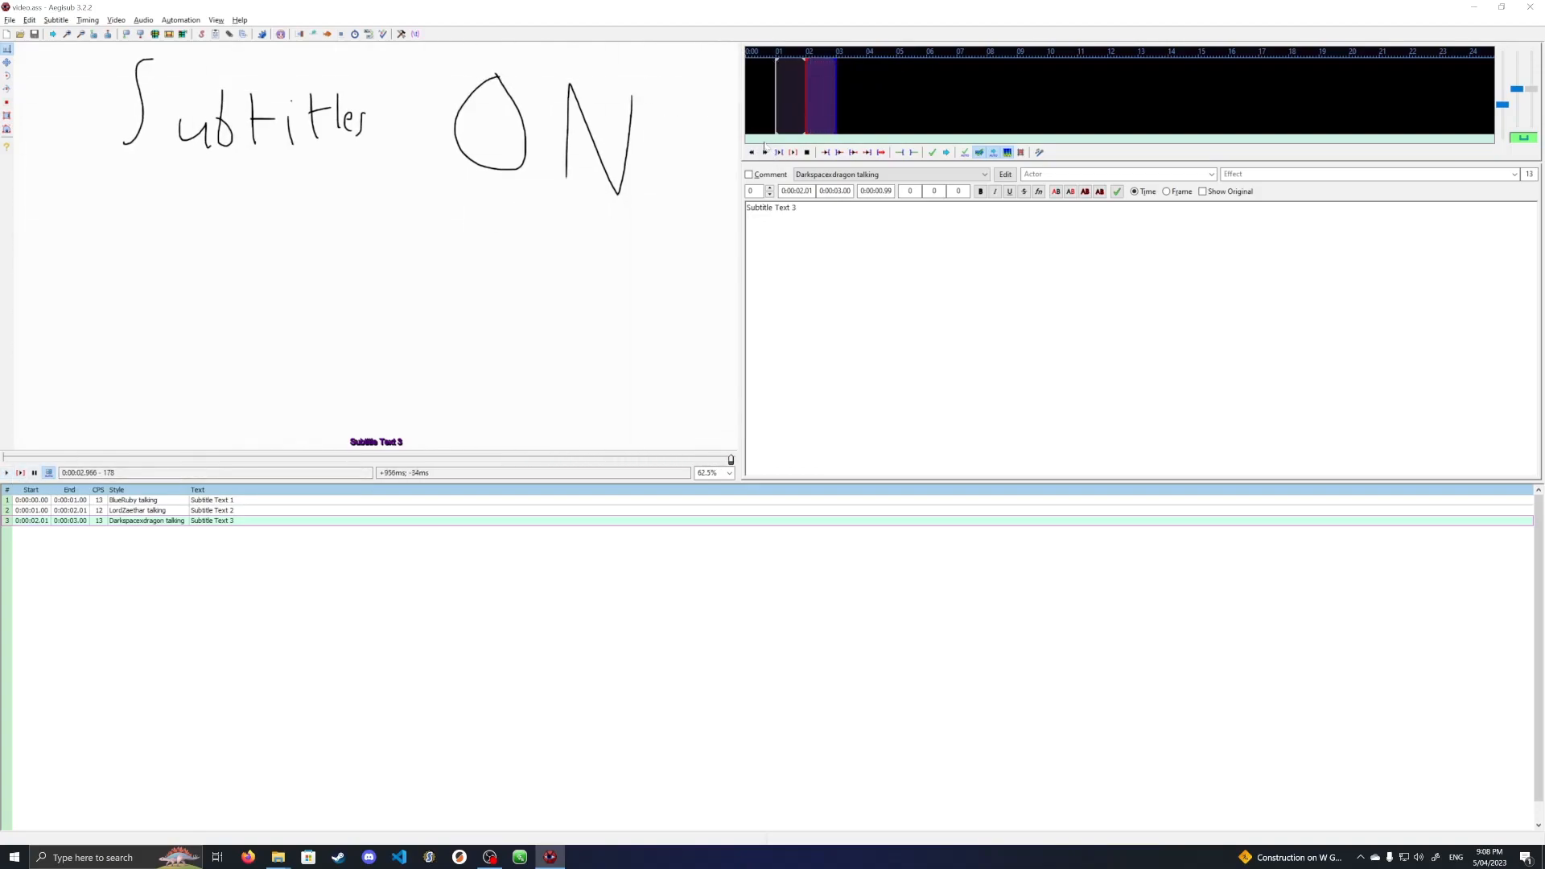
{"action": "left_click", "coordinate": [766, 153]}
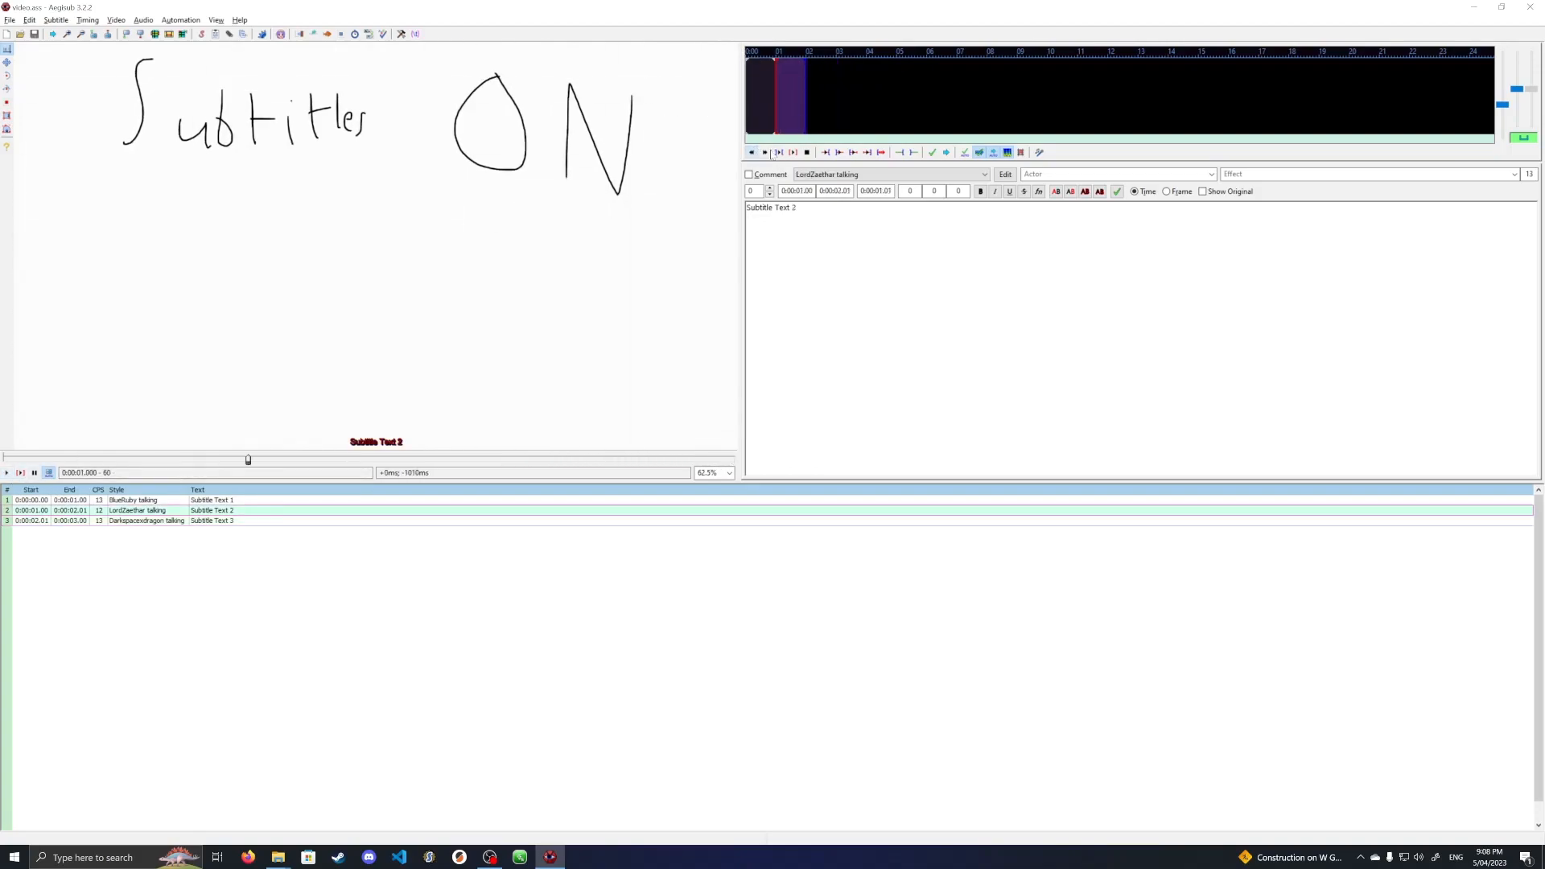
{"action": "left_click", "coordinate": [7, 473]}
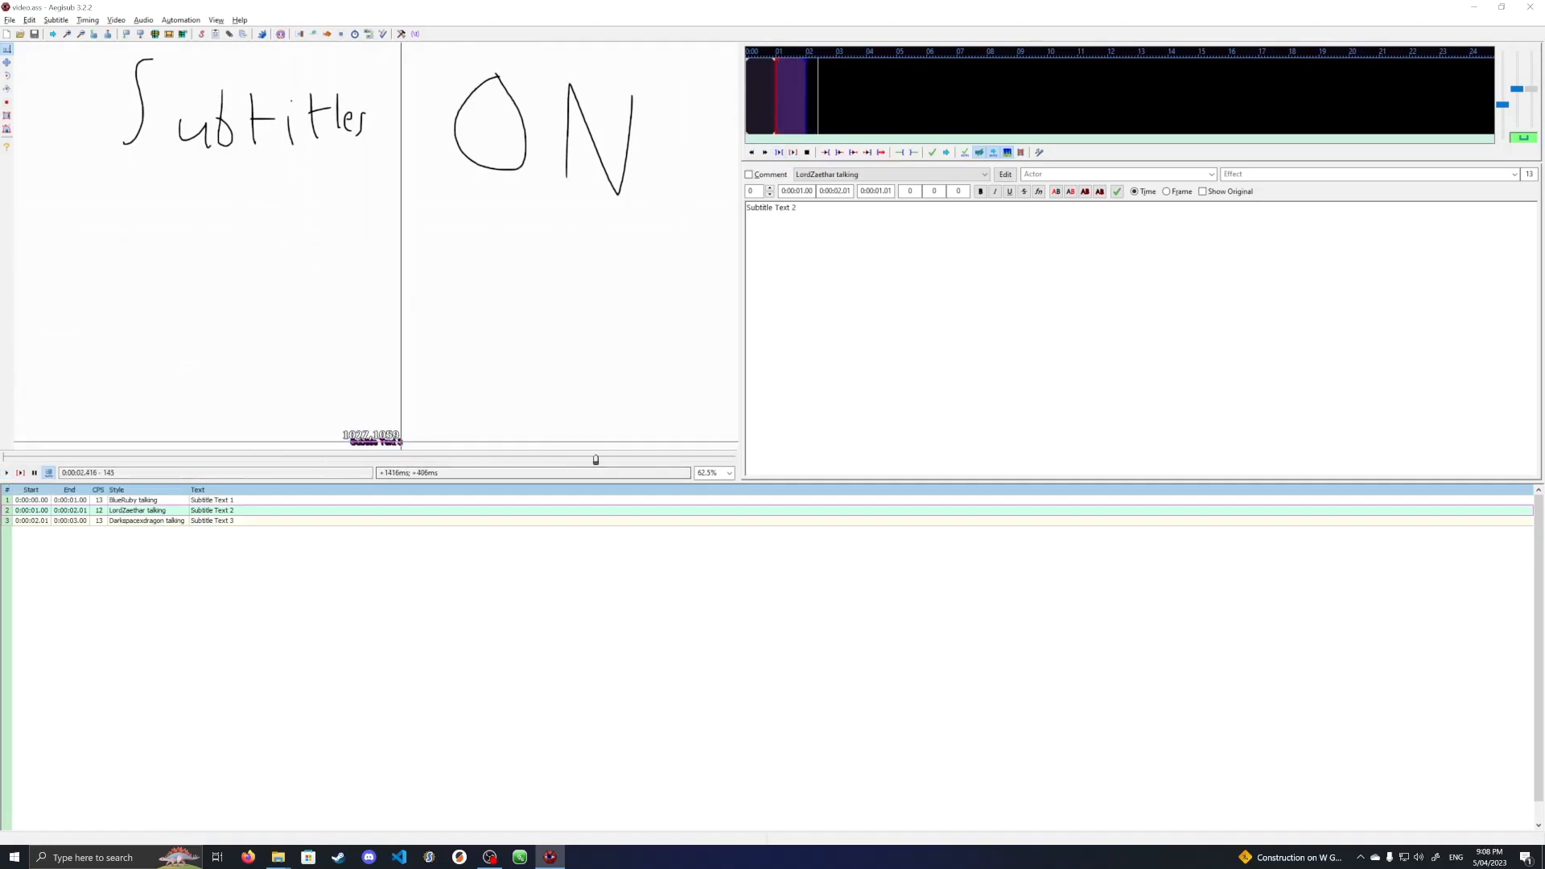
{"action": "left_click", "coordinate": [751, 152]}
Enlarge the video preview, play all the subtitles through, and return the video to the first subtitle line.
{"action": "scroll", "coordinate": [392, 442], "scroll_direction": "up", "scroll_amount": 4}
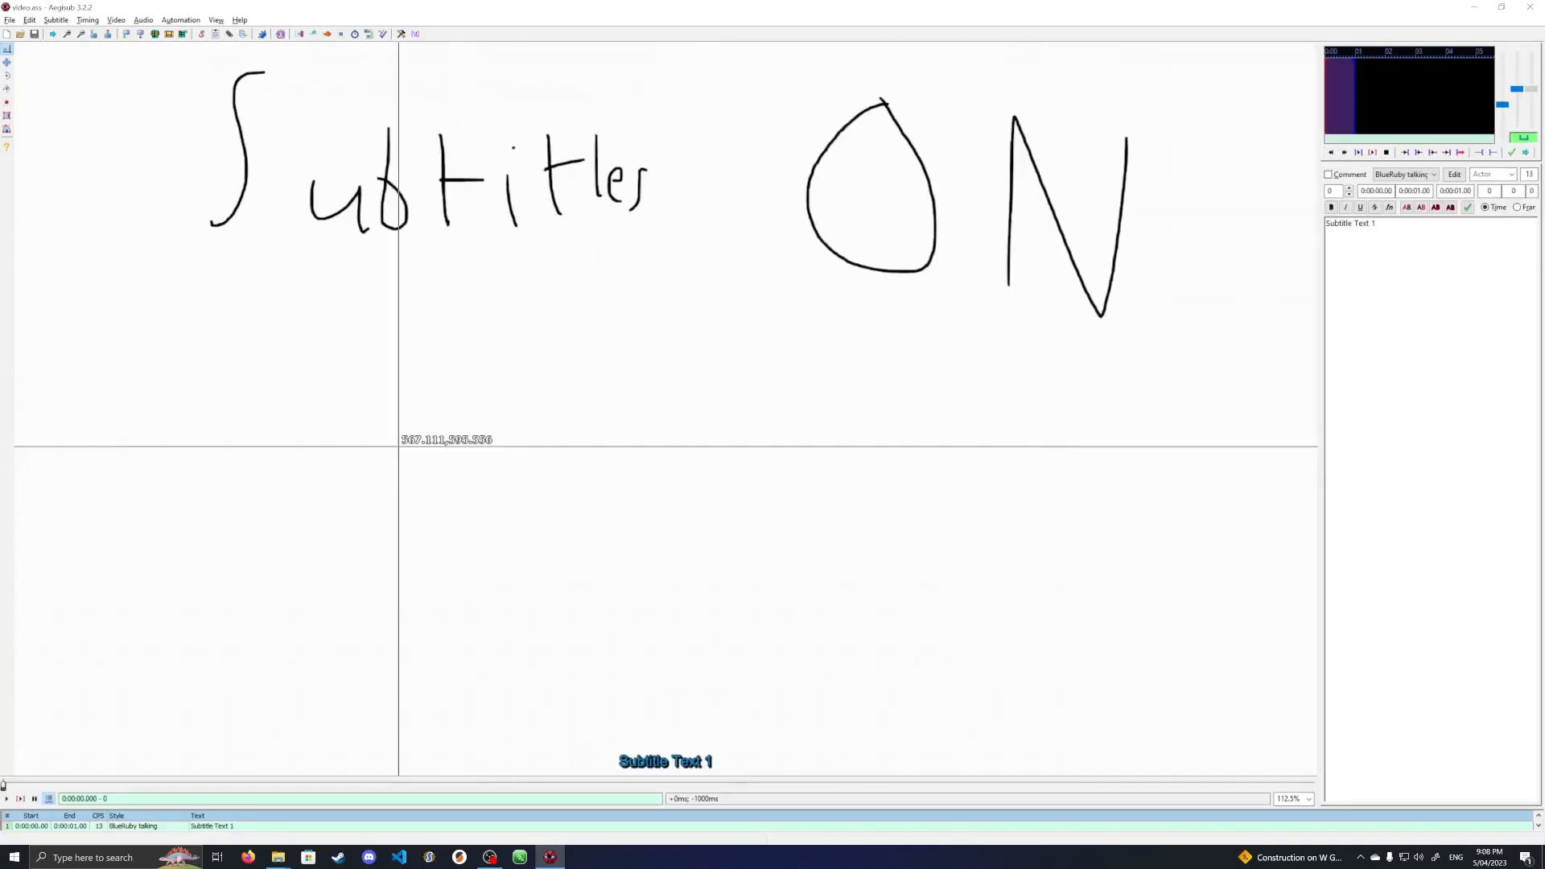
{"action": "scroll", "coordinate": [644, 678], "scroll_direction": "down", "scroll_amount": 2}
{"action": "scroll", "coordinate": [644, 678], "scroll_direction": "down", "scroll_amount": 1}
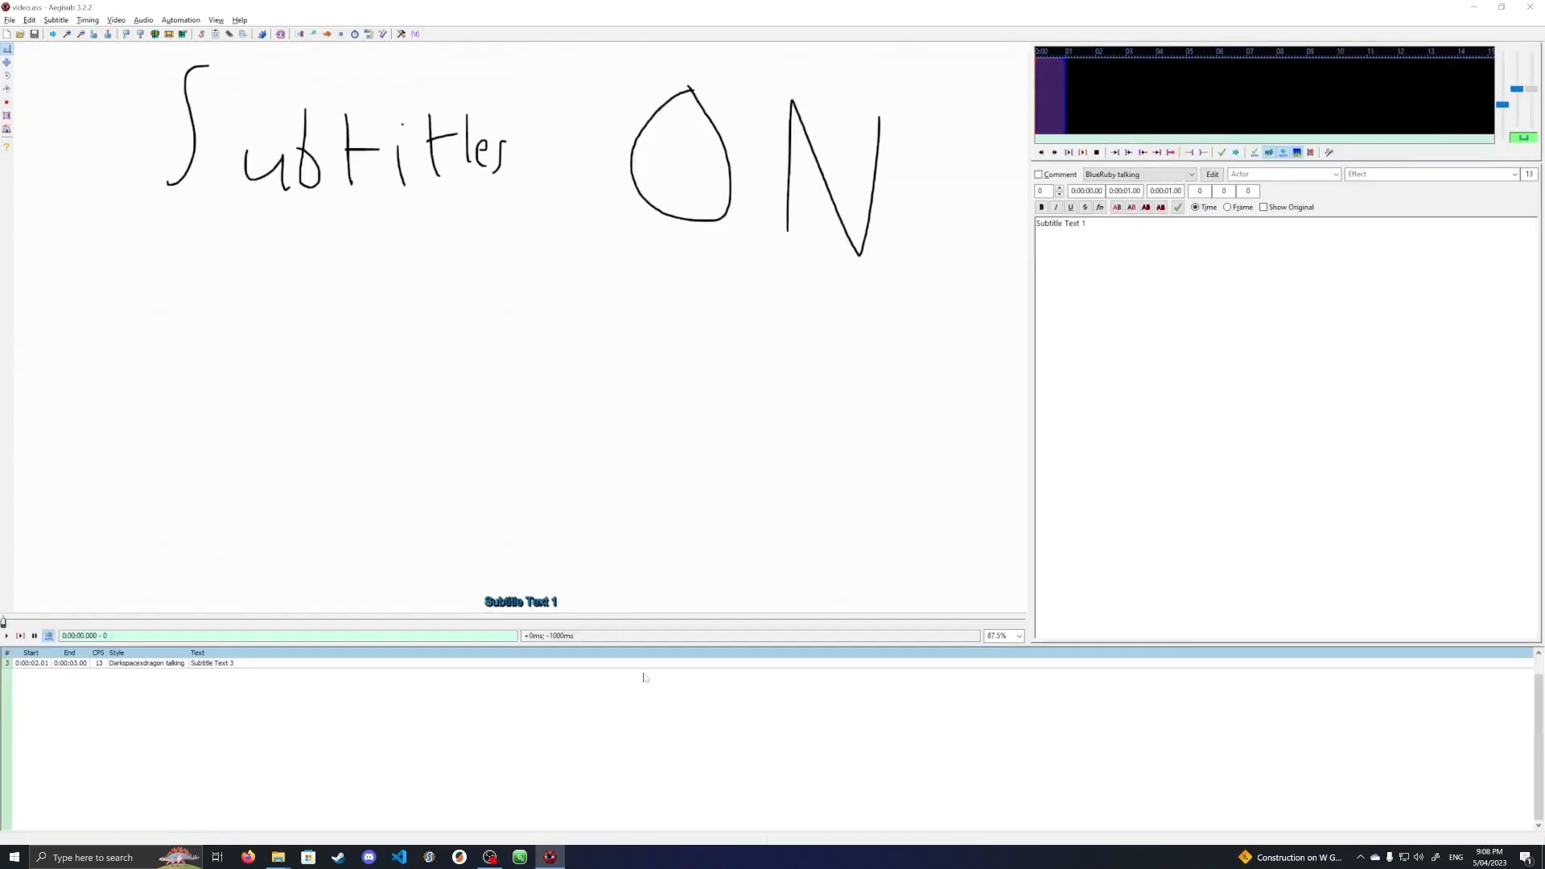
{"action": "scroll", "coordinate": [552, 579], "scroll_direction": "up", "scroll_amount": 5}
{"action": "scroll", "coordinate": [619, 612], "scroll_direction": "down", "scroll_amount": 5}
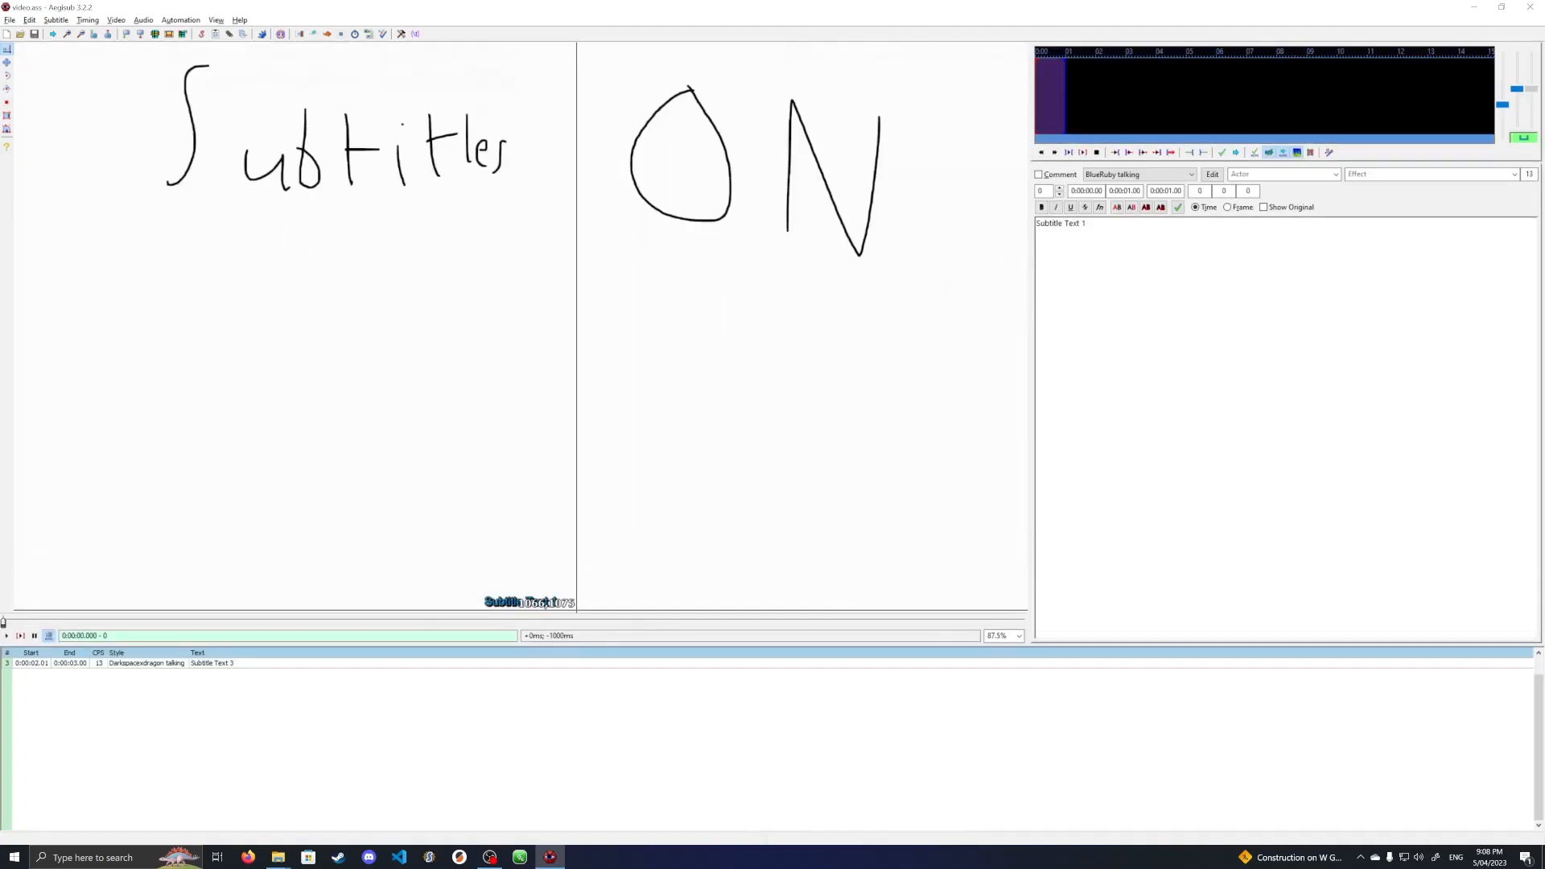
{"action": "left_click", "coordinate": [6, 635]}
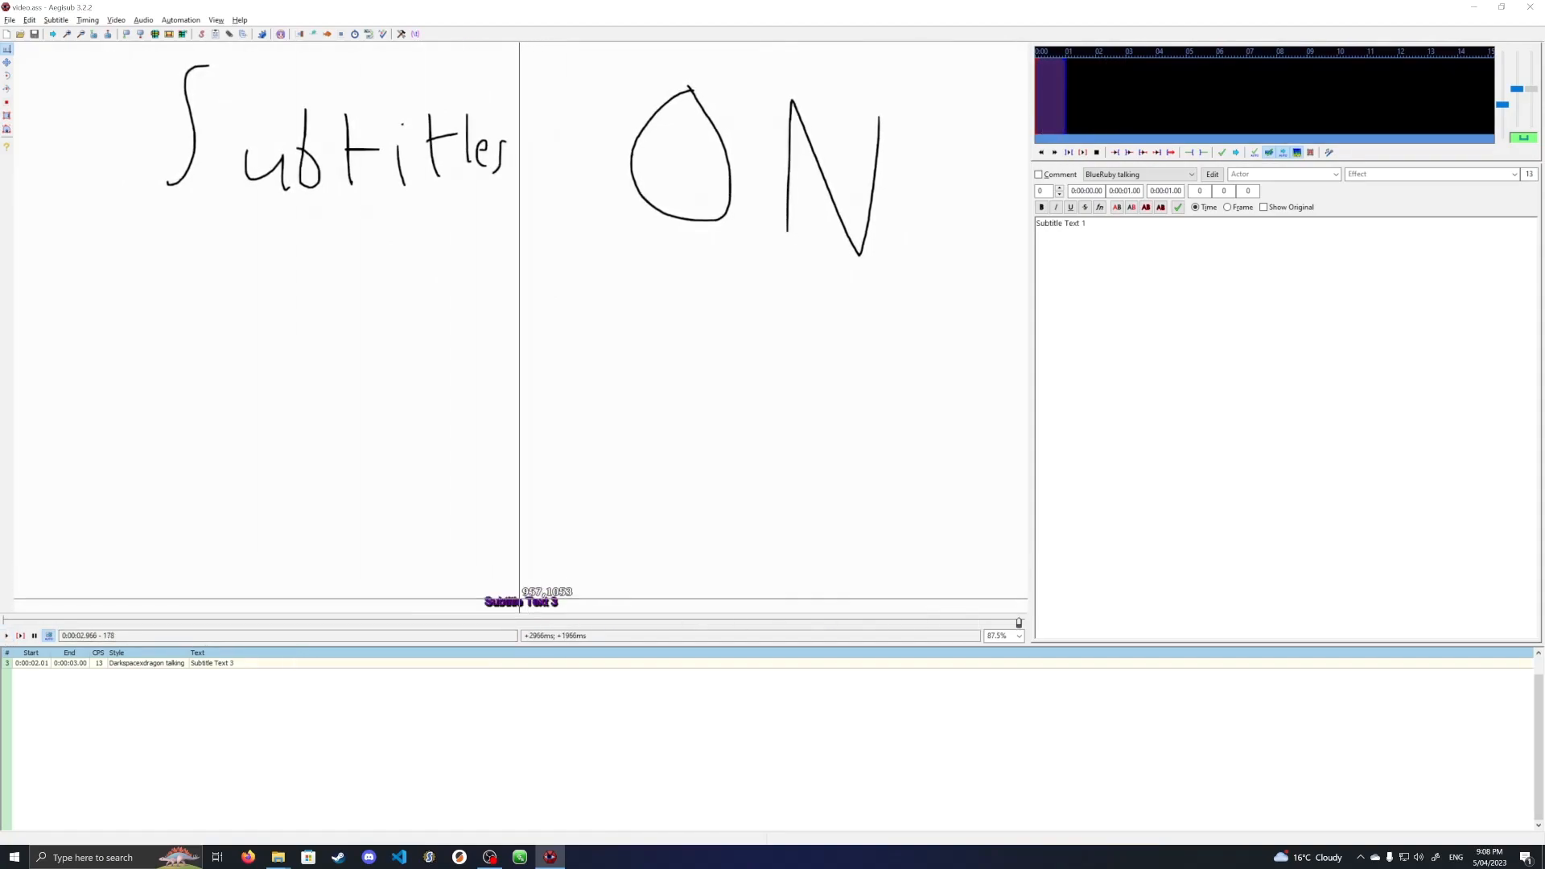
{"action": "scroll", "coordinate": [169, 685], "scroll_direction": "up", "scroll_amount": 1}
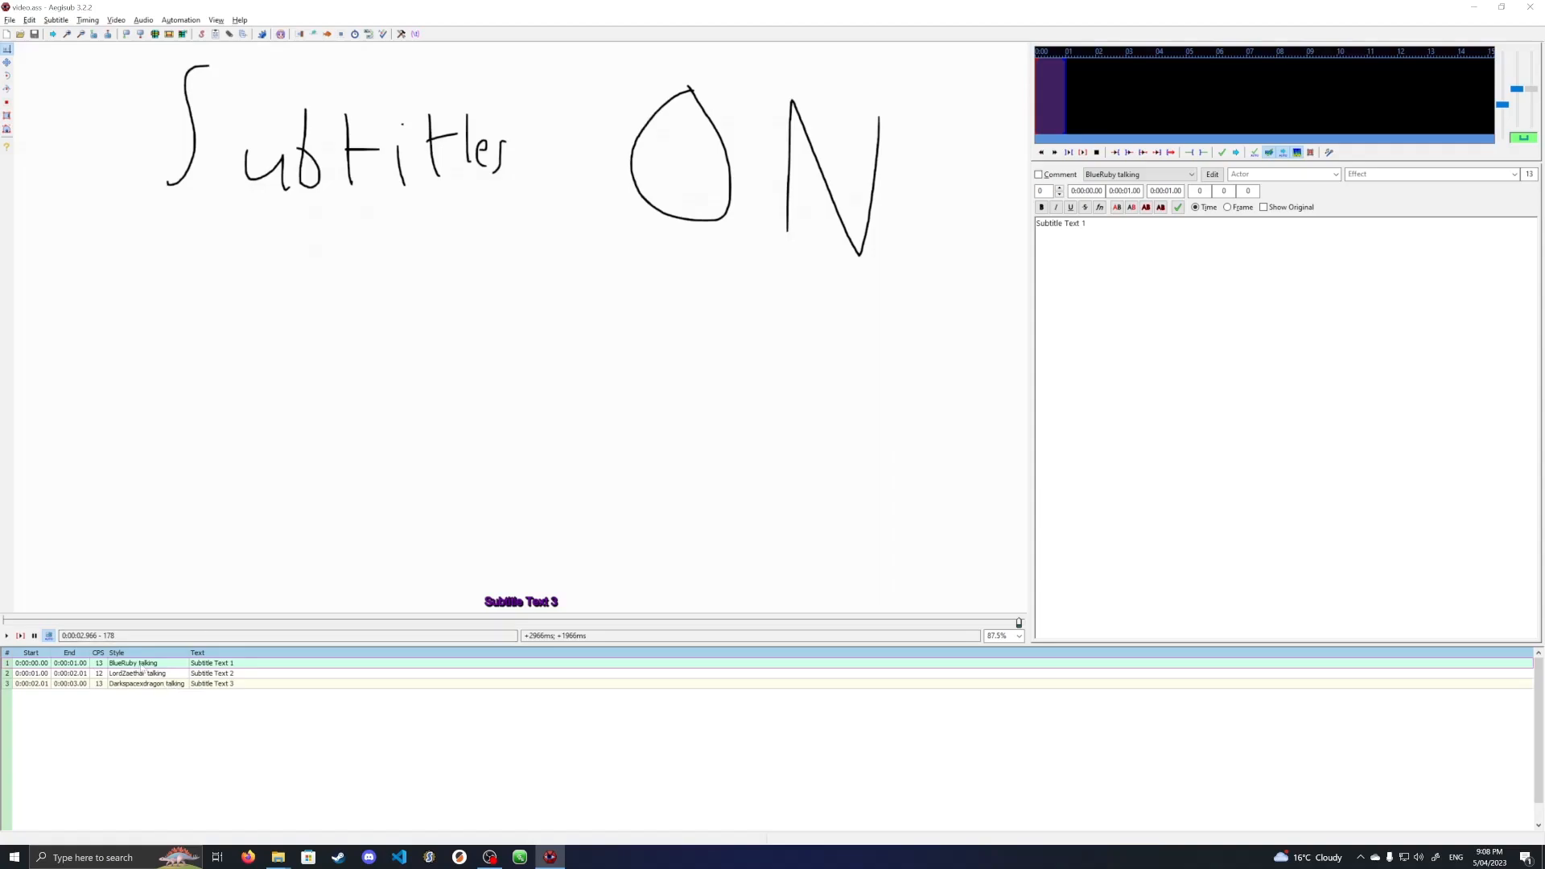
{"action": "right_click", "coordinate": [142, 669]}
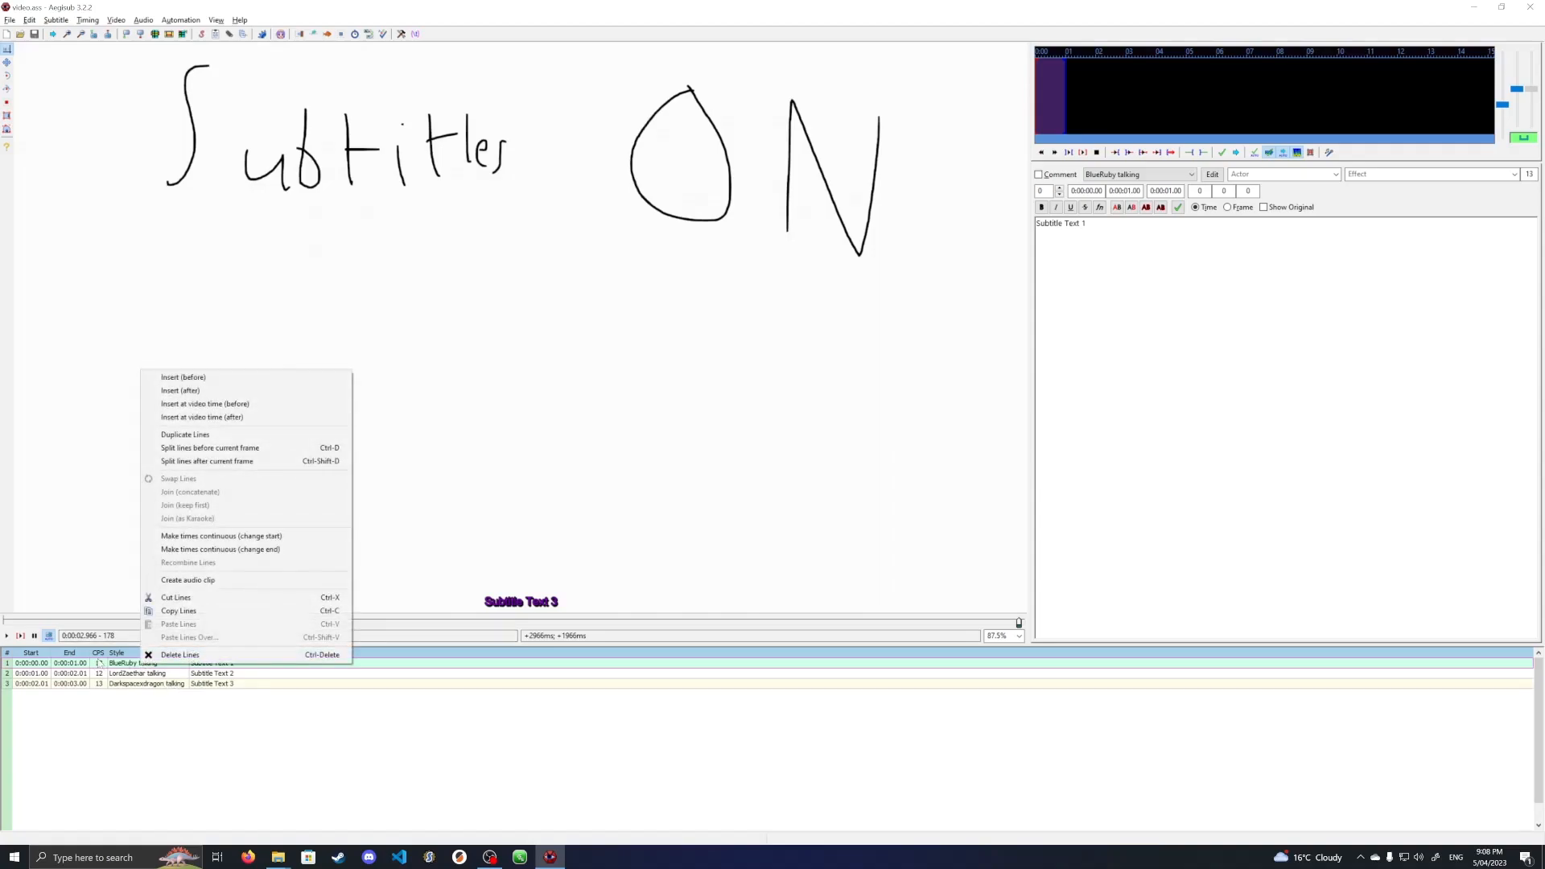
{"action": "double_click", "coordinate": [94, 664]}
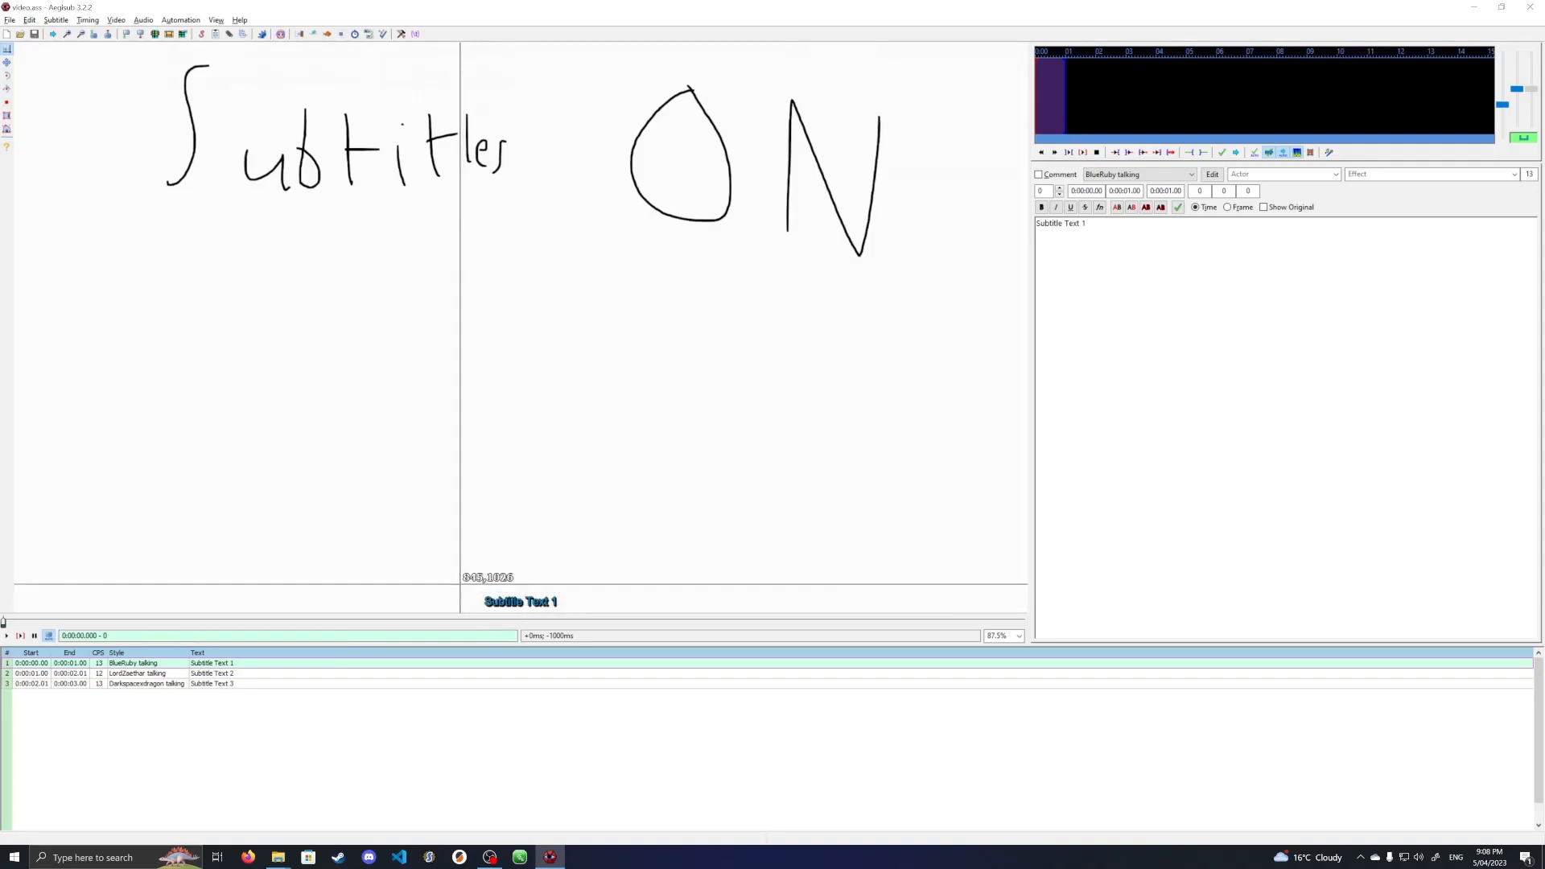
Try a roboto font override on Subtitle Text 1, clear the font name and apply size 24.
{"action": "scroll", "coordinate": [460, 581], "scroll_direction": "down", "scroll_amount": 1}
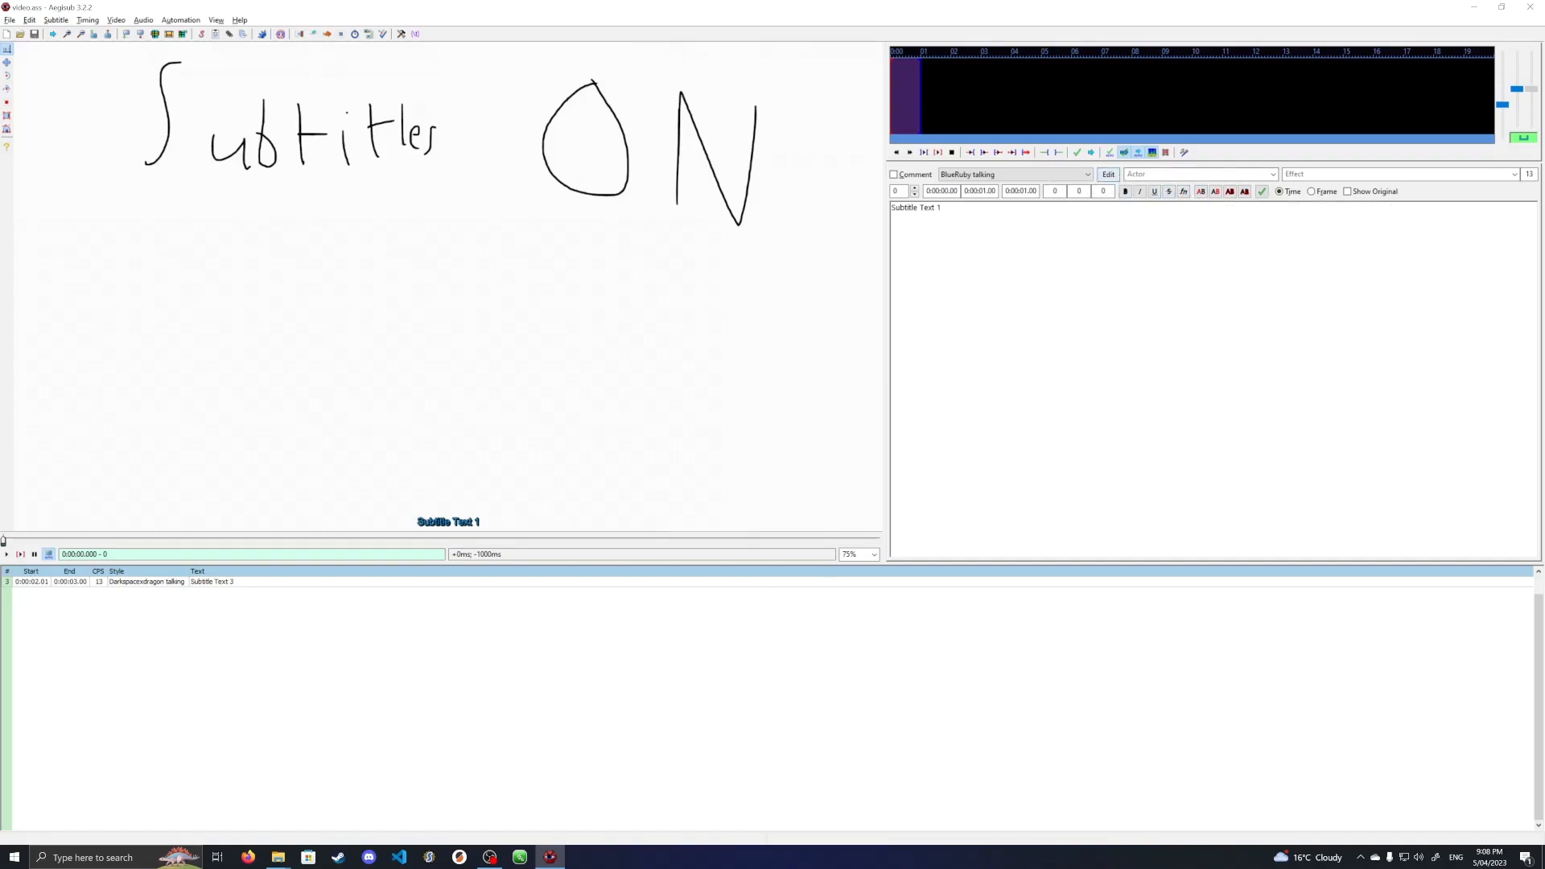
{"action": "key", "text": "ctrl+a"}
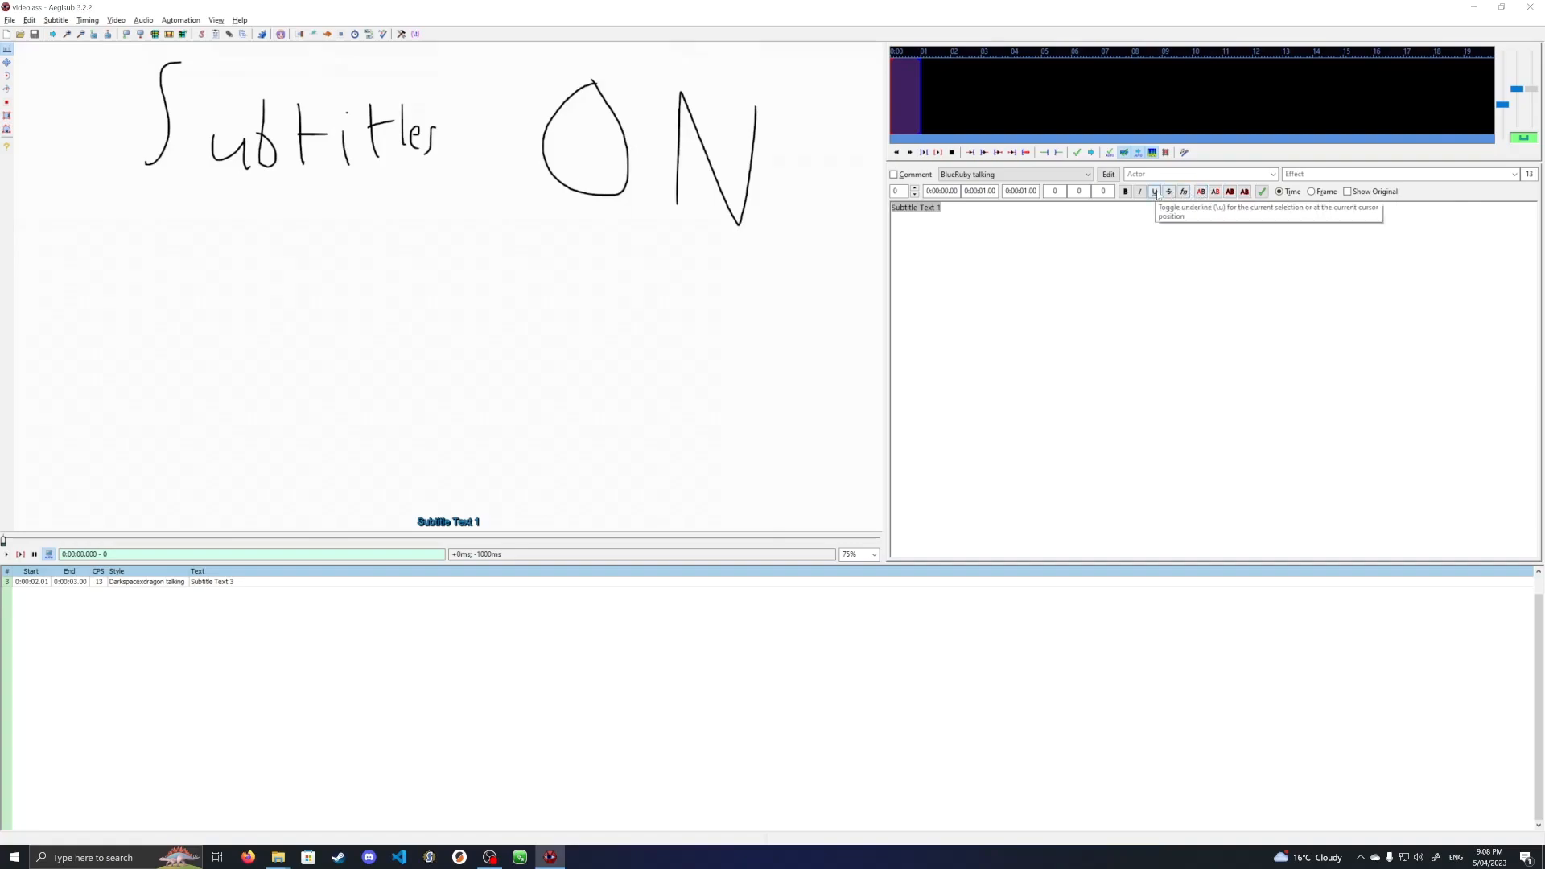
{"action": "left_click", "coordinate": [1183, 191]}
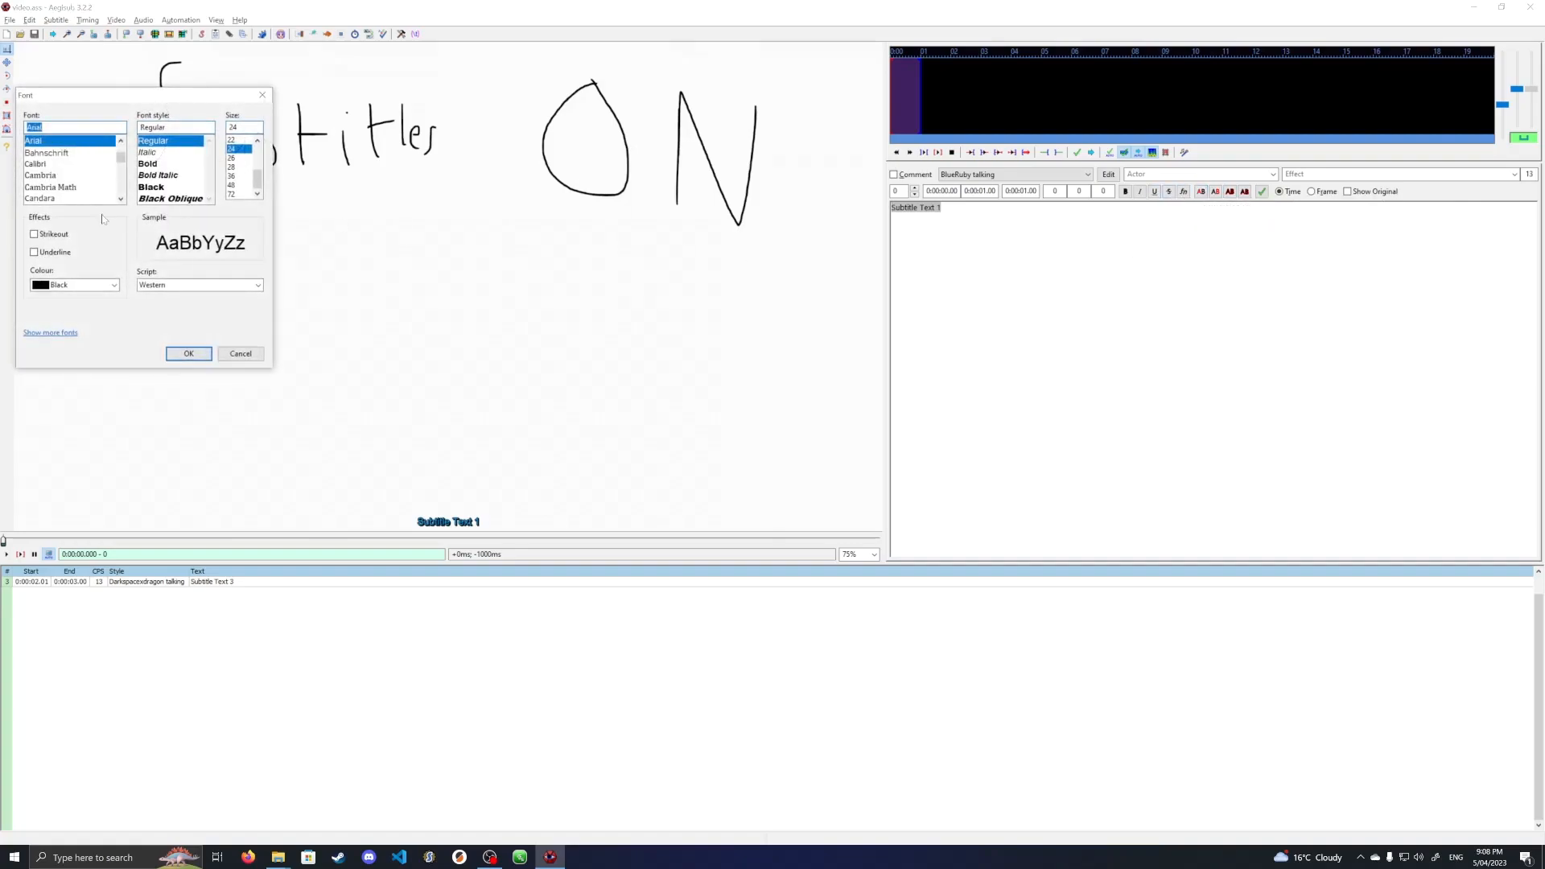
{"action": "type", "text": "roboto"}
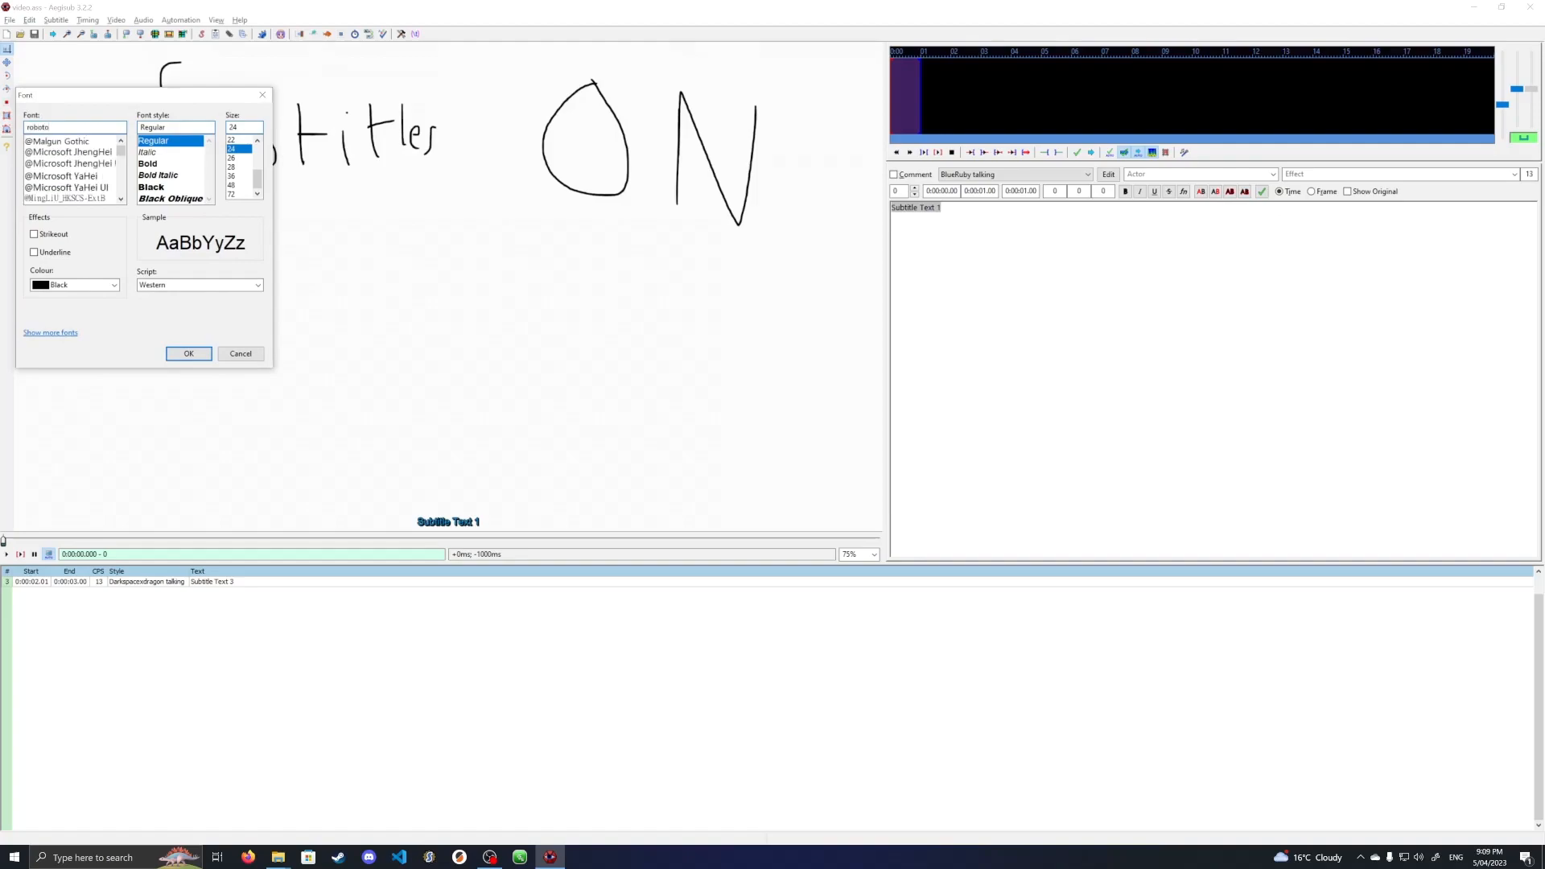
{"action": "key", "text": "ctrl+a"}
{"action": "key", "text": "BackSpace"}
{"action": "left_click", "coordinate": [231, 179]}
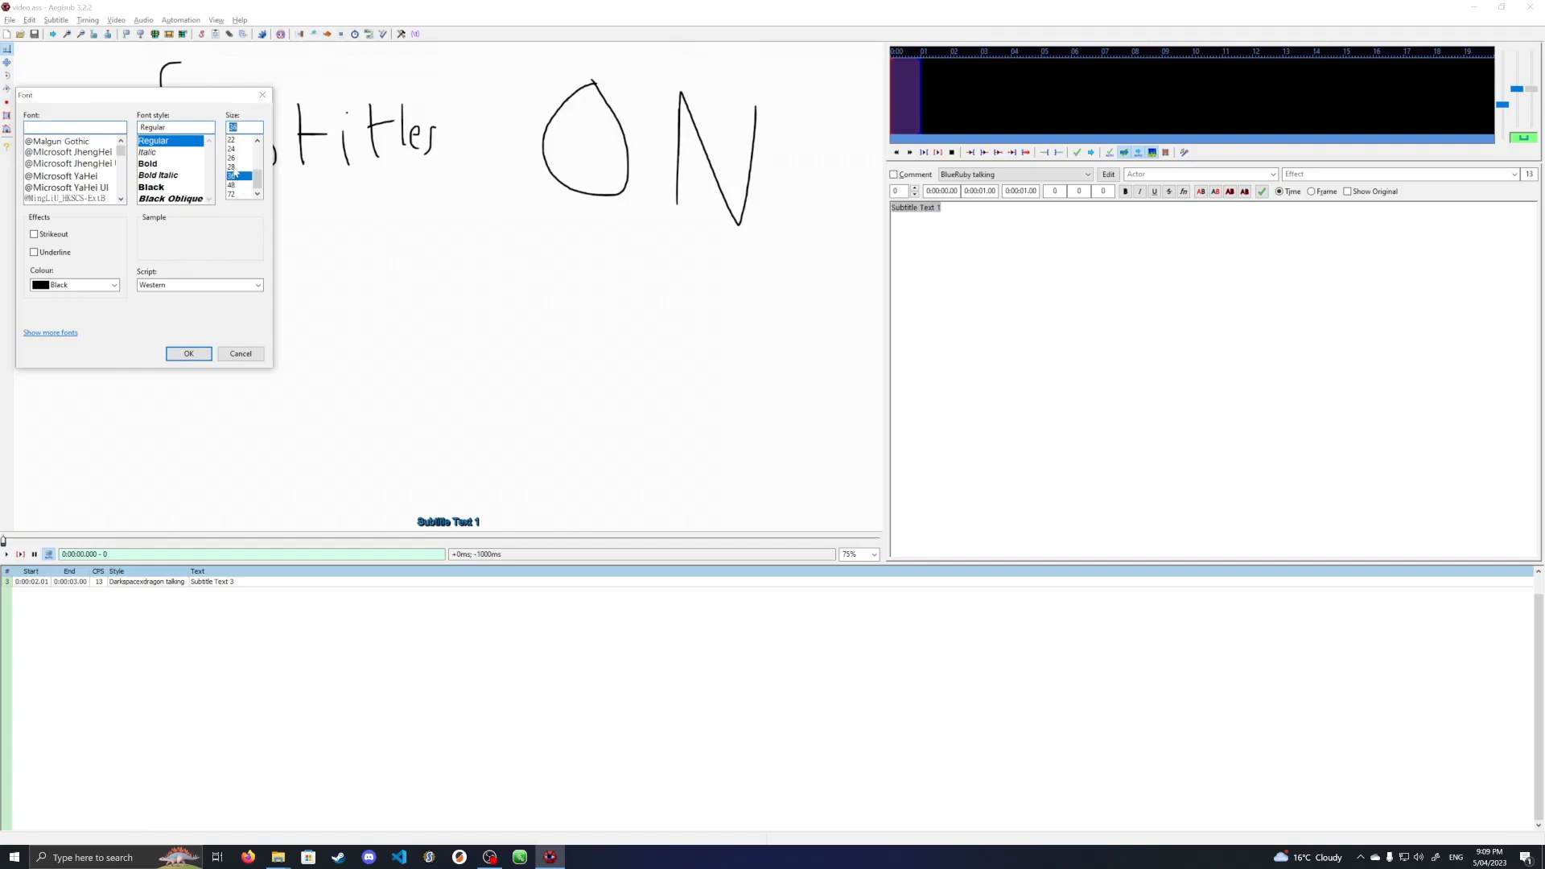
{"action": "left_click", "coordinate": [232, 149]}
{"action": "left_click", "coordinate": [193, 358]}
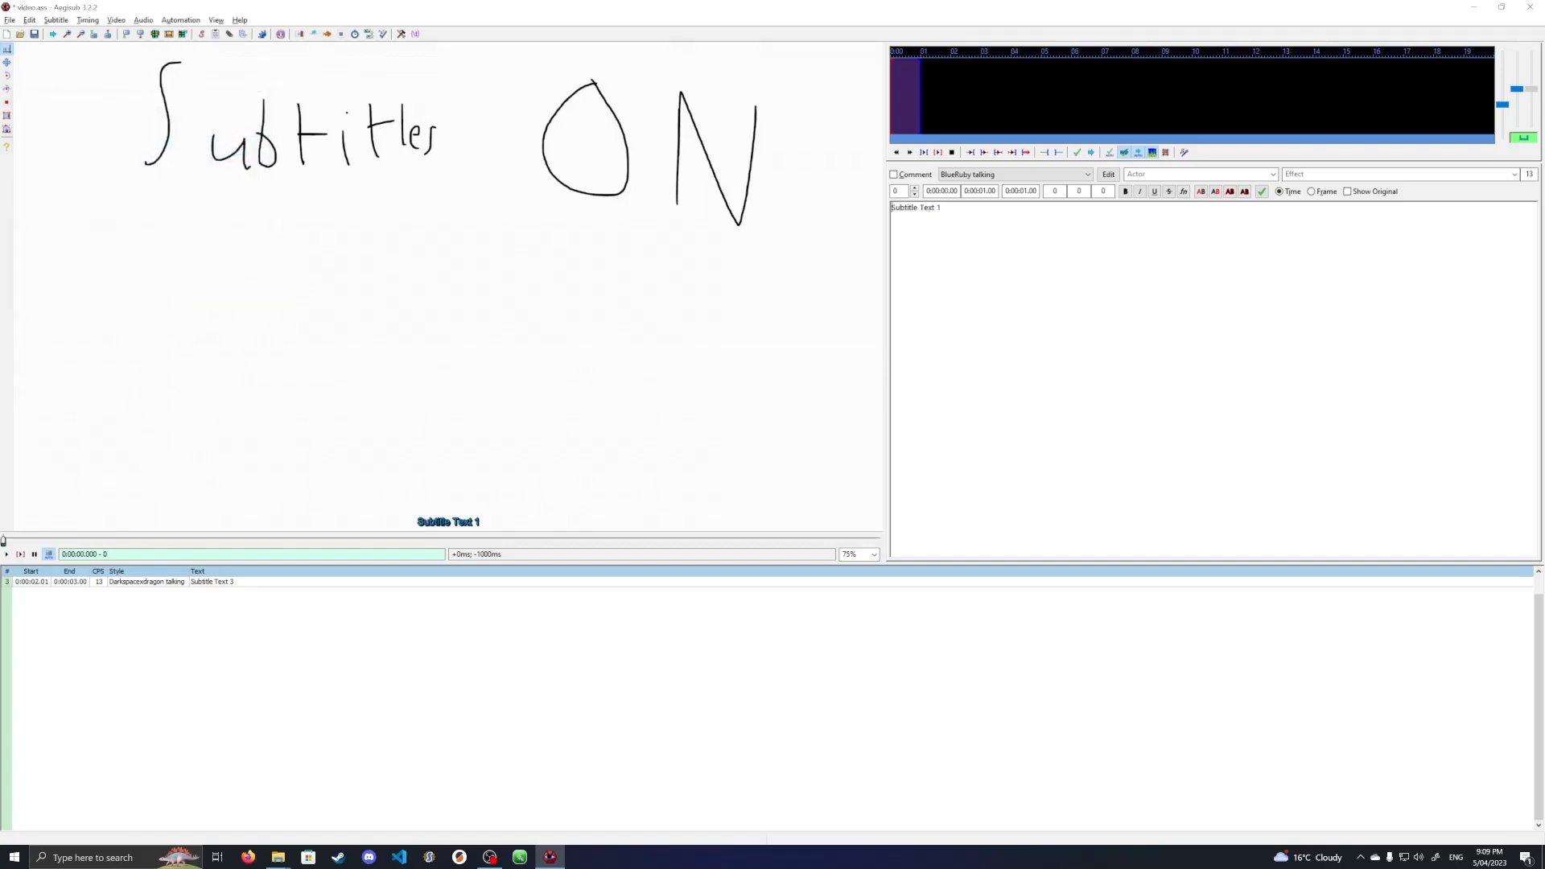
Override the font size of the Subtitle Text 2 line with 36.
{"action": "scroll", "coordinate": [99, 610], "scroll_direction": "up", "scroll_amount": 1}
{"action": "left_click", "coordinate": [129, 592]}
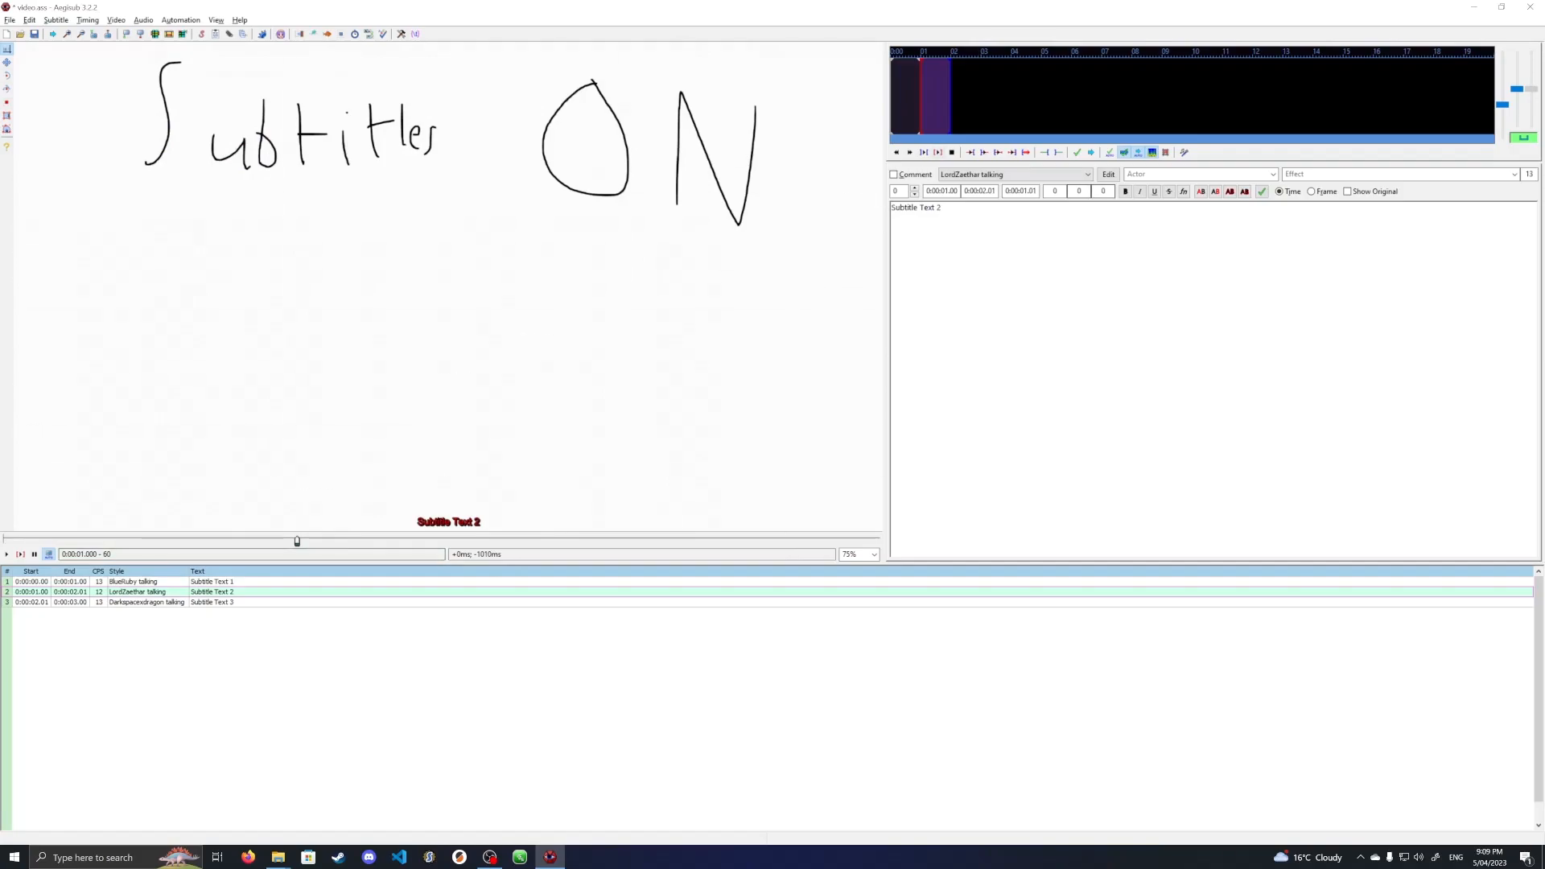
{"action": "left_click", "coordinate": [1183, 191]}
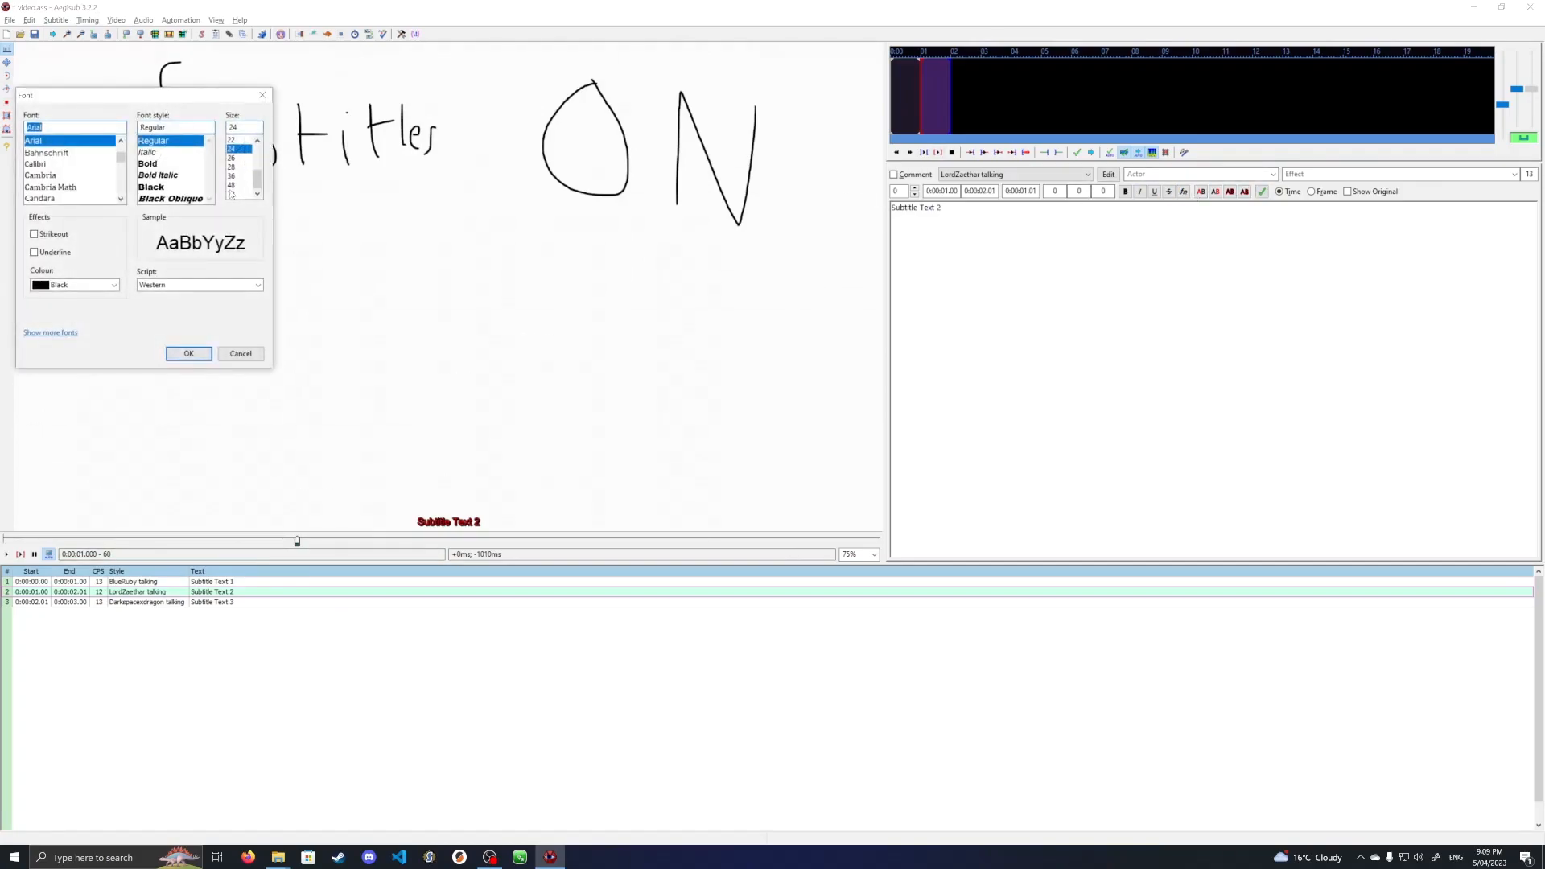
{"action": "left_click", "coordinate": [234, 185]}
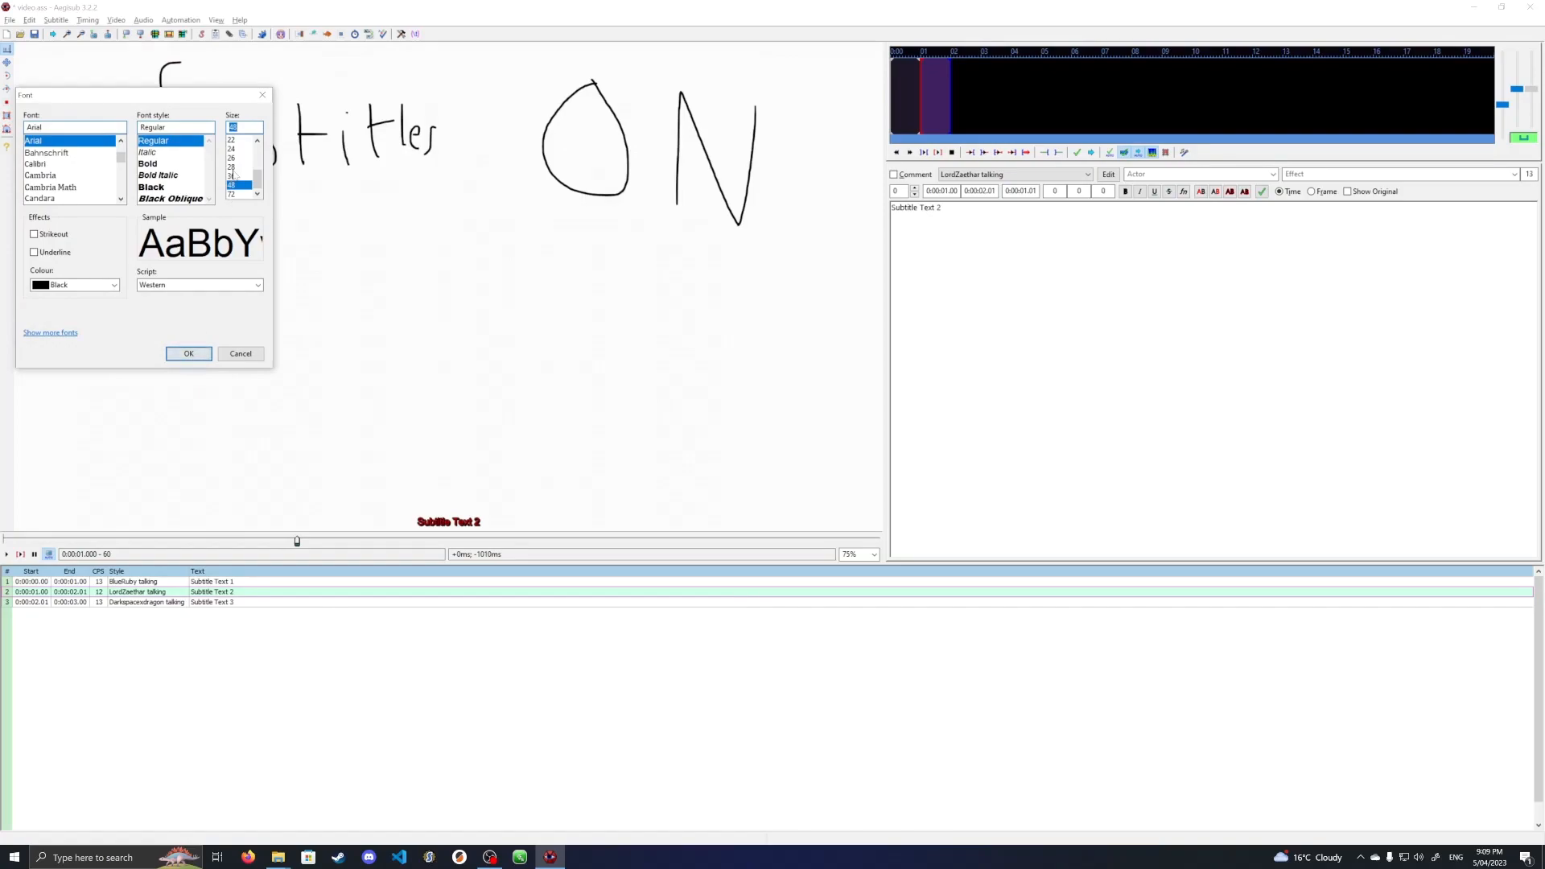
{"action": "left_click", "coordinate": [236, 177]}
{"action": "left_click", "coordinate": [188, 353]}
Switch between the three subtitle lines to compare their text sizes in the video preview.
{"action": "left_click", "coordinate": [164, 603]}
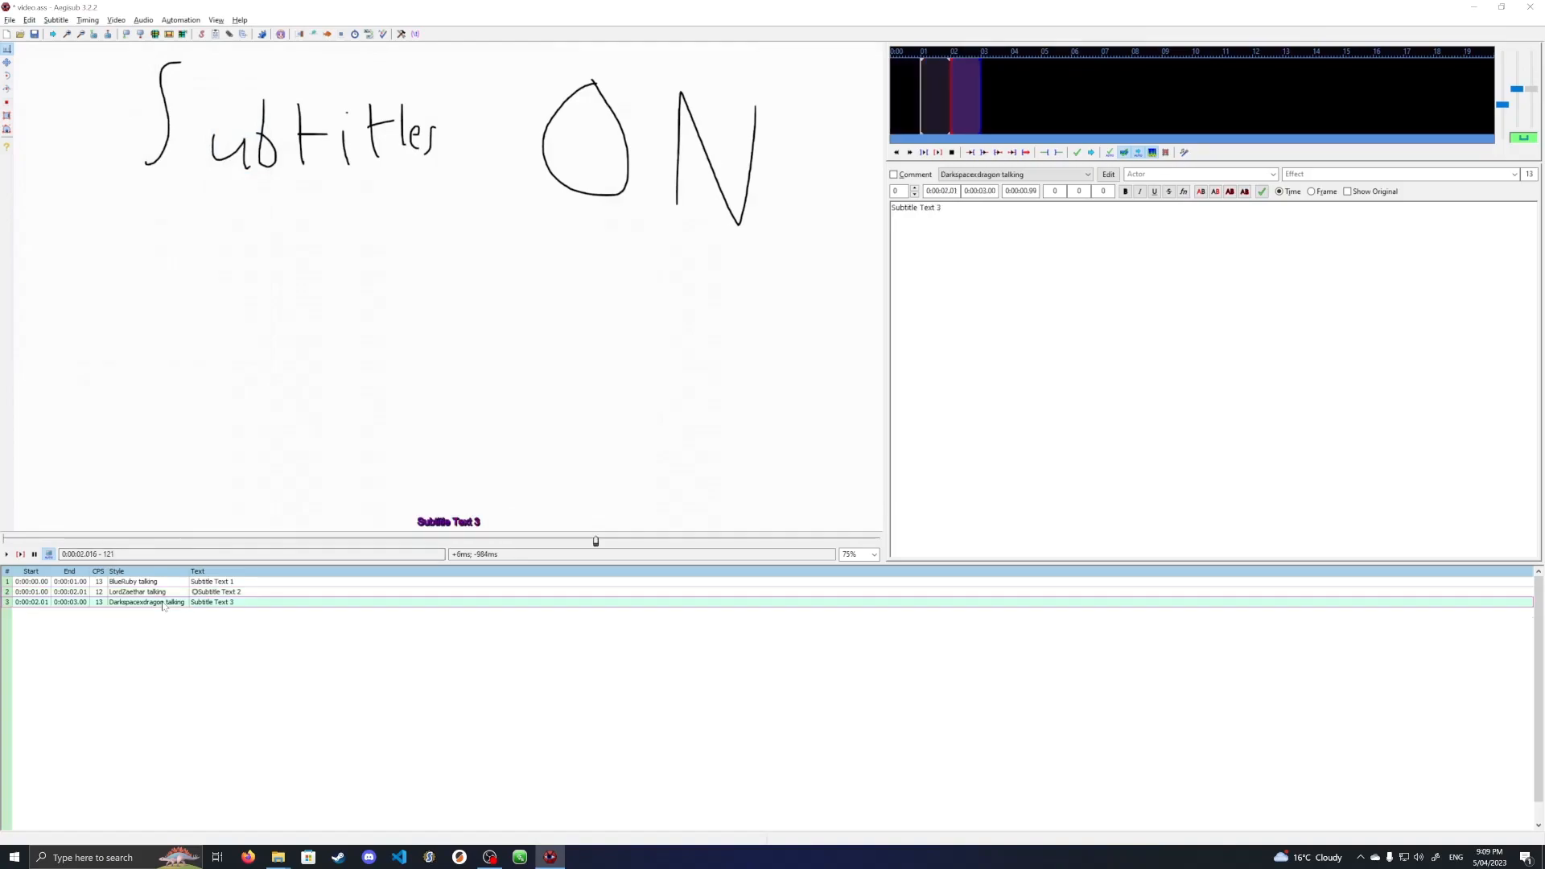
{"action": "left_click", "coordinate": [175, 593]}
{"action": "left_click", "coordinate": [173, 582]}
{"action": "left_click", "coordinate": [172, 592]}
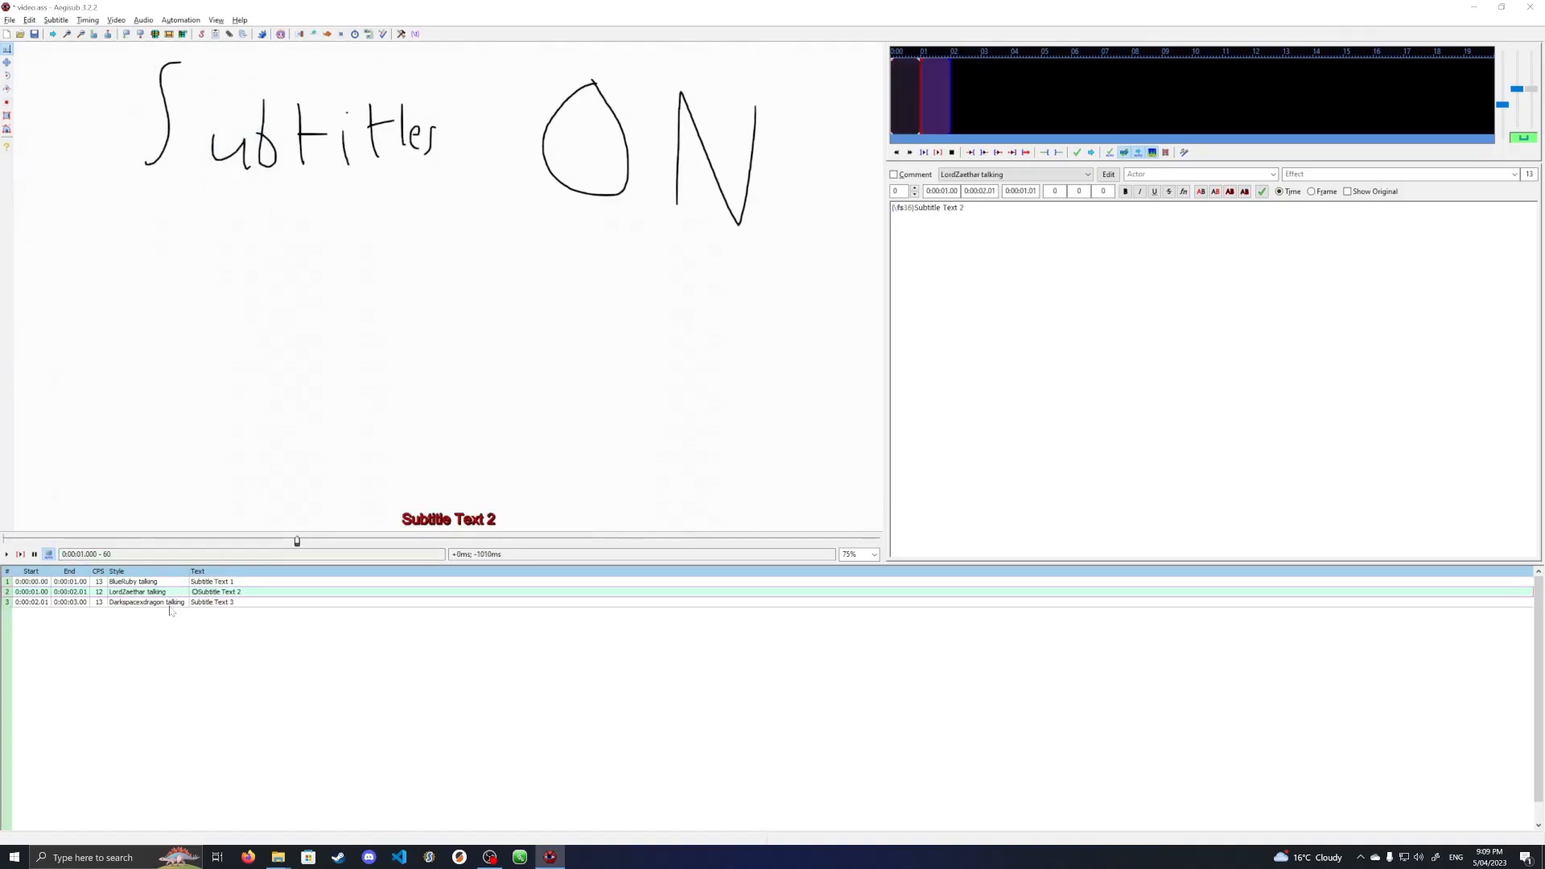
{"action": "left_click", "coordinate": [172, 604]}
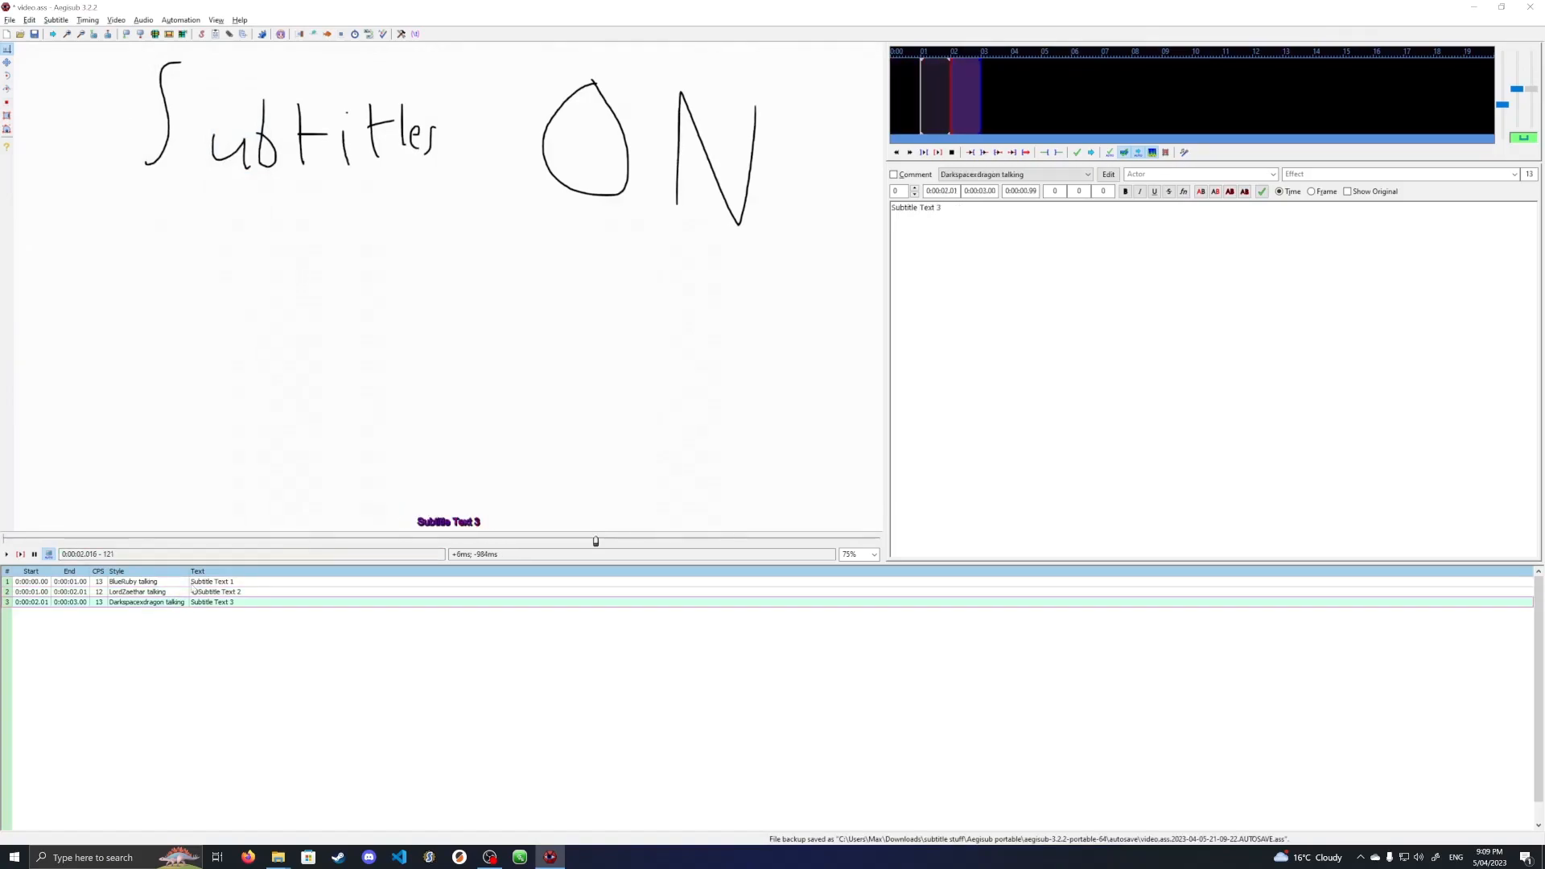
Override the font size of the Subtitle Text 3 line with 48.
{"action": "left_click", "coordinate": [1183, 193]}
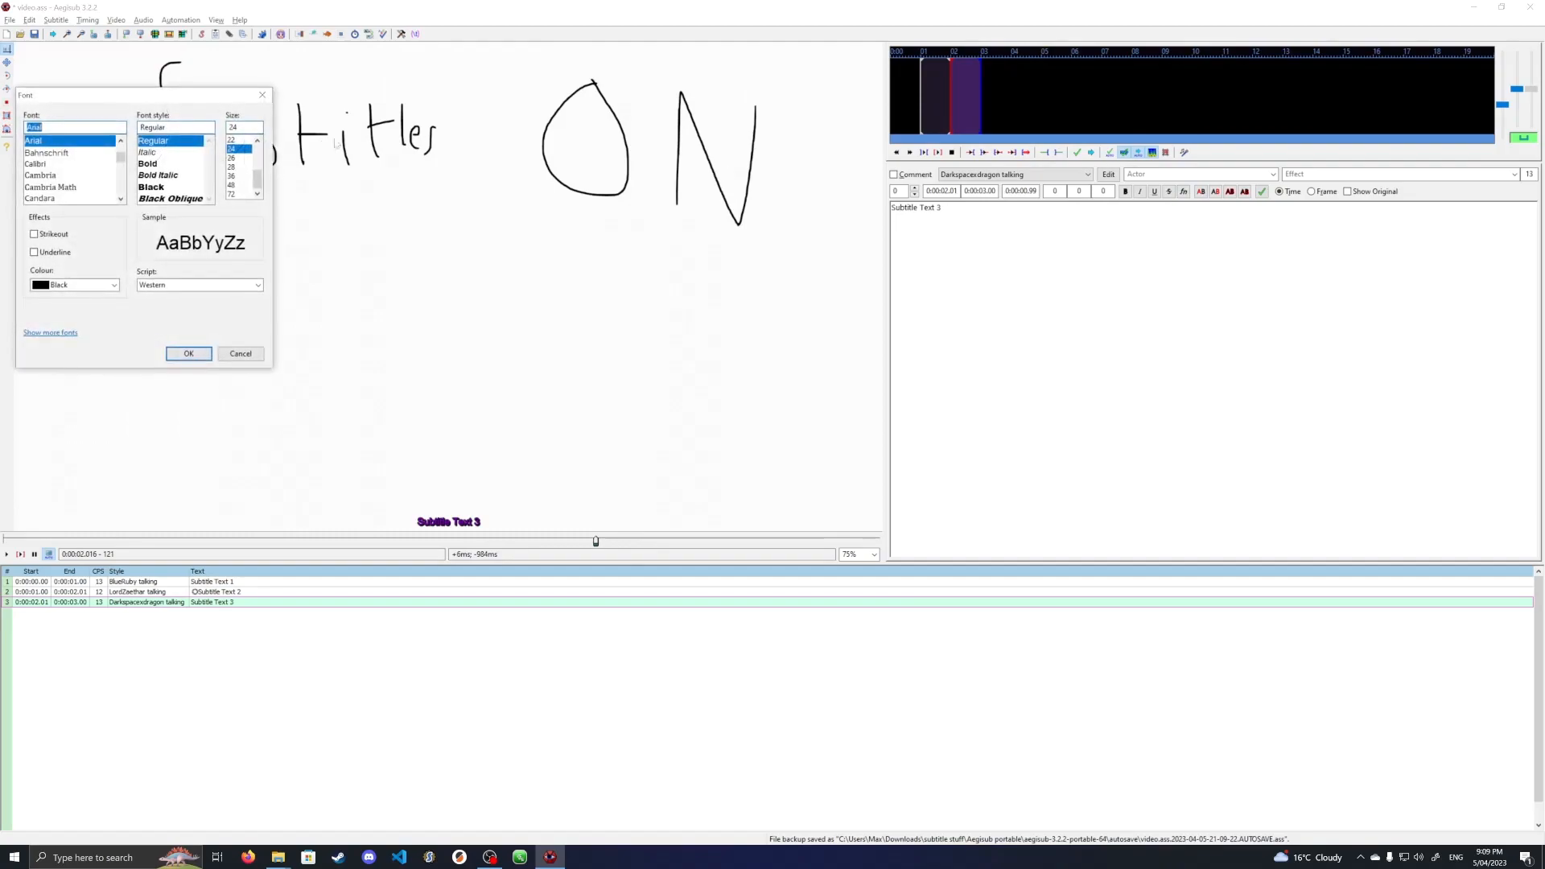
{"action": "left_click", "coordinate": [231, 185]}
{"action": "left_click", "coordinate": [188, 354]}
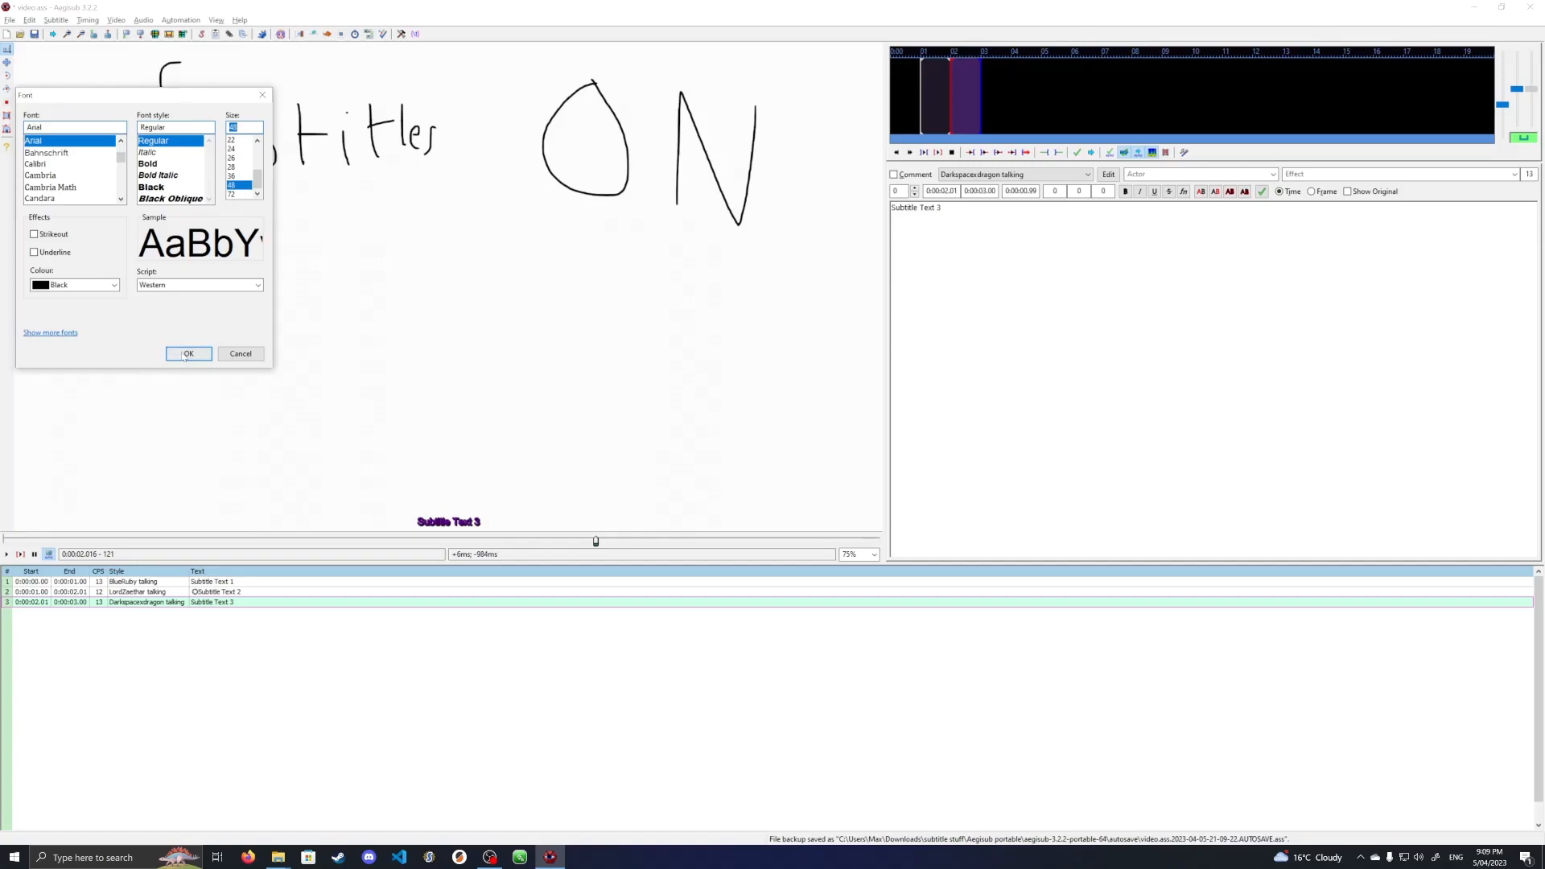
Switch between the Subtitle Text 1 and Subtitle Text 3 lines to compare them in the video preview.
{"action": "left_click", "coordinate": [266, 582]}
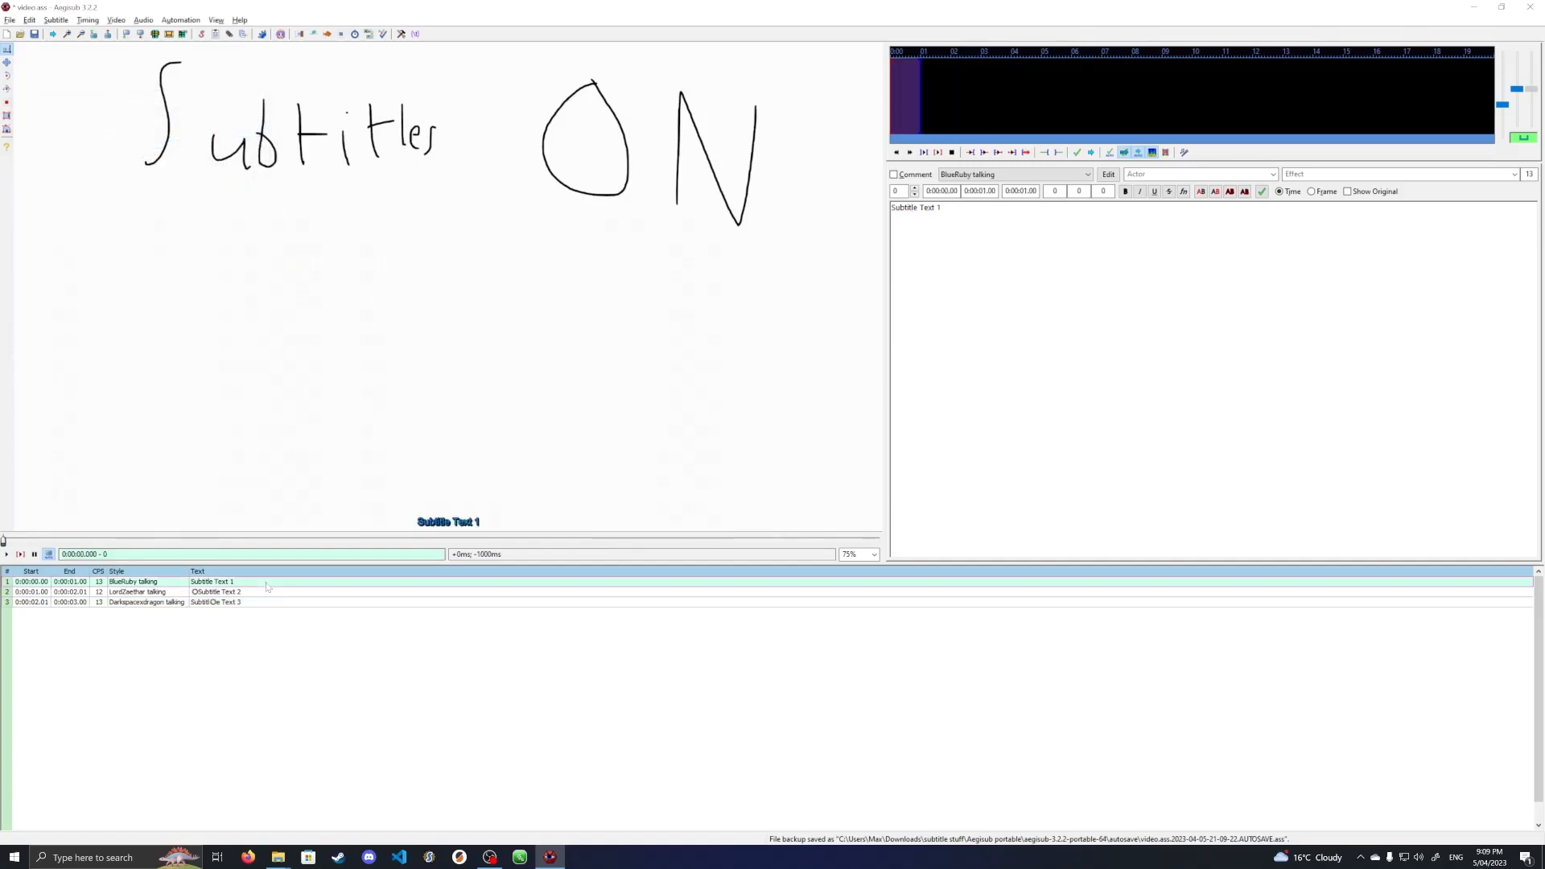
{"action": "left_click", "coordinate": [211, 603]}
{"action": "left_click", "coordinate": [209, 584]}
Remove the misplaced size override inside the Subtitle Text 3 line and insert {\fs48} at the beginning of its text.
{"action": "left_click", "coordinate": [211, 602]}
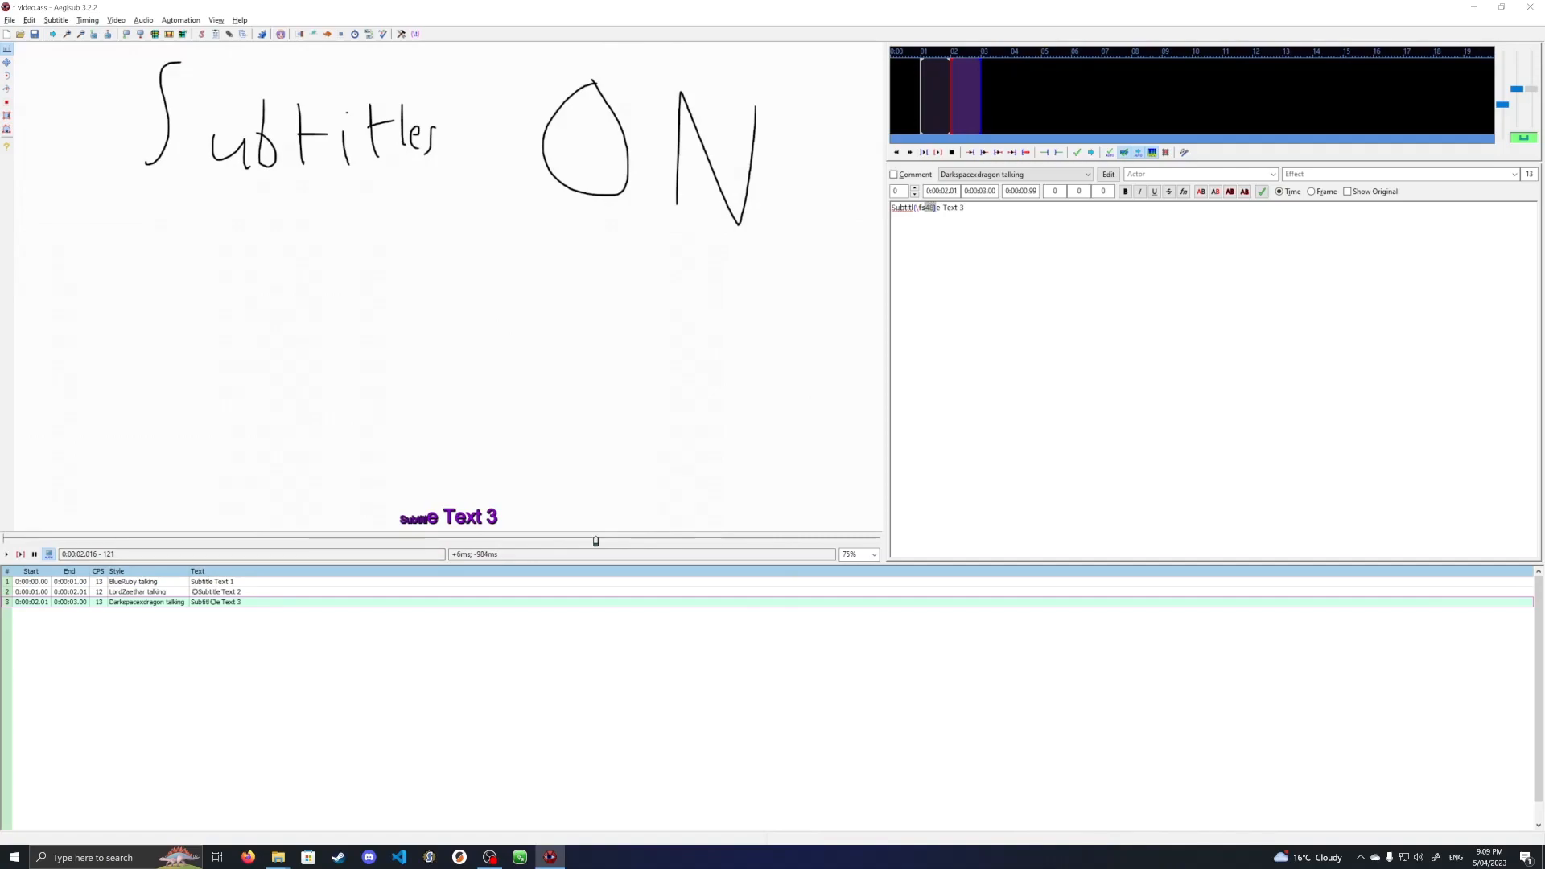
{"action": "key", "text": "BackSpace"}
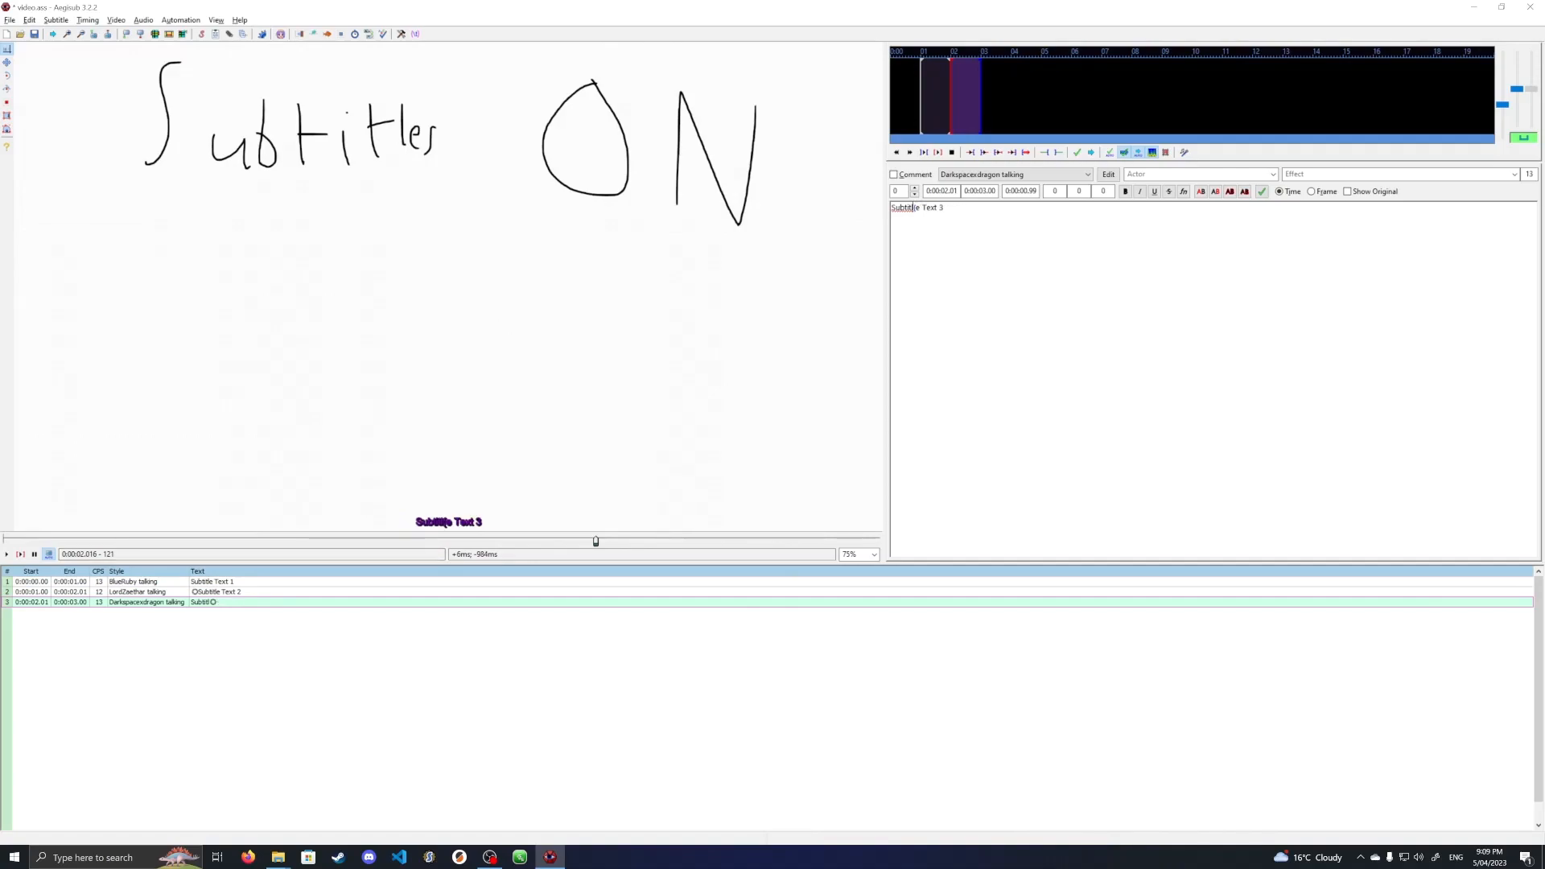
{"action": "key", "text": "Left"}
{"action": "type", "text": "\\fs48}"}
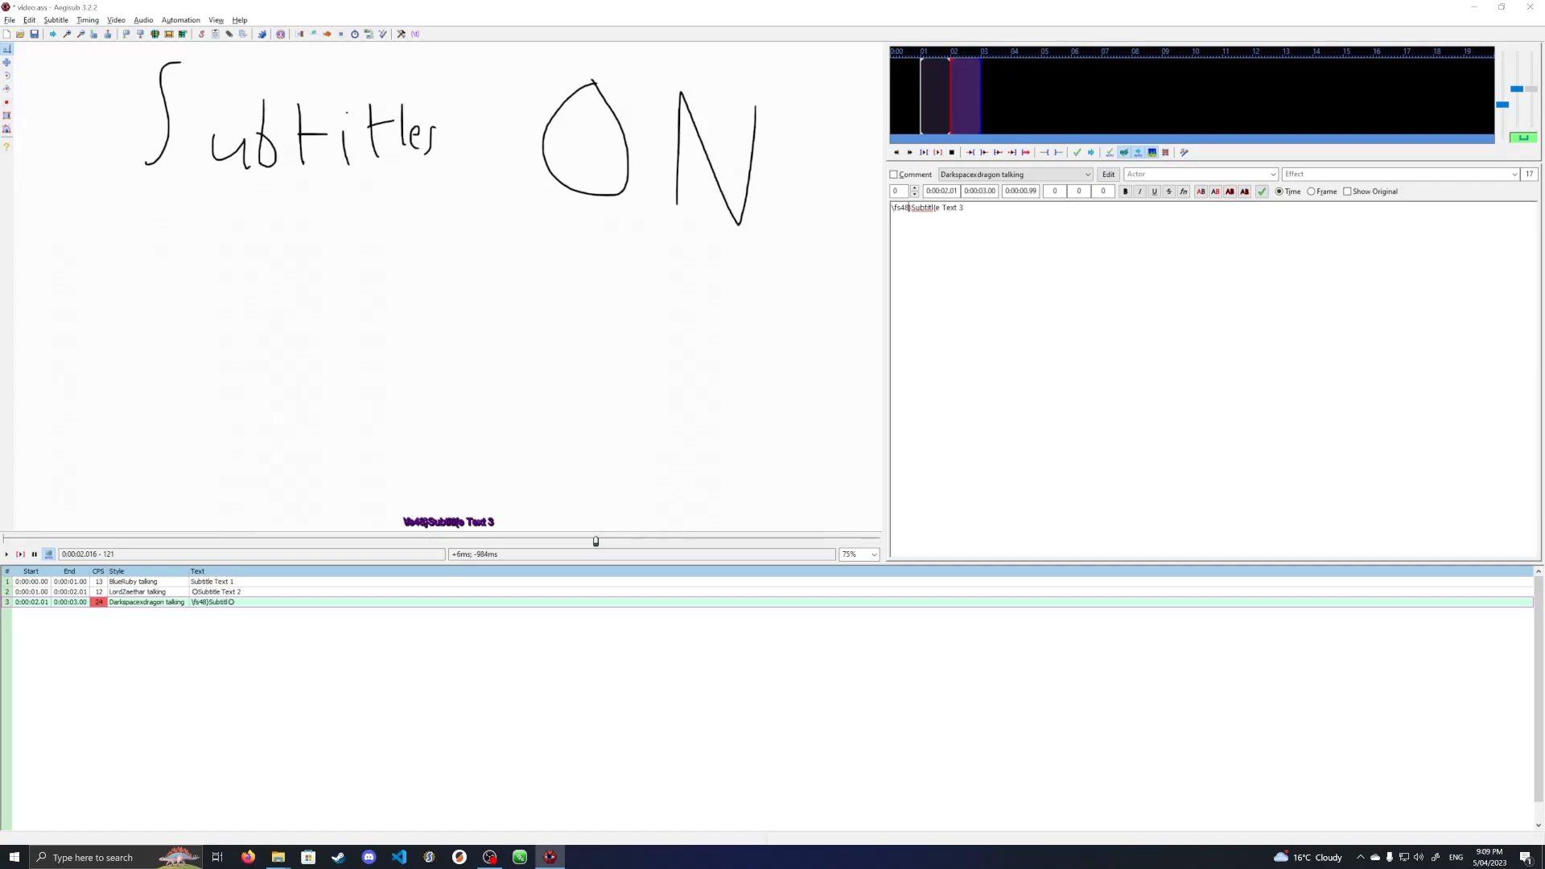
{"action": "type", "text": "{"}
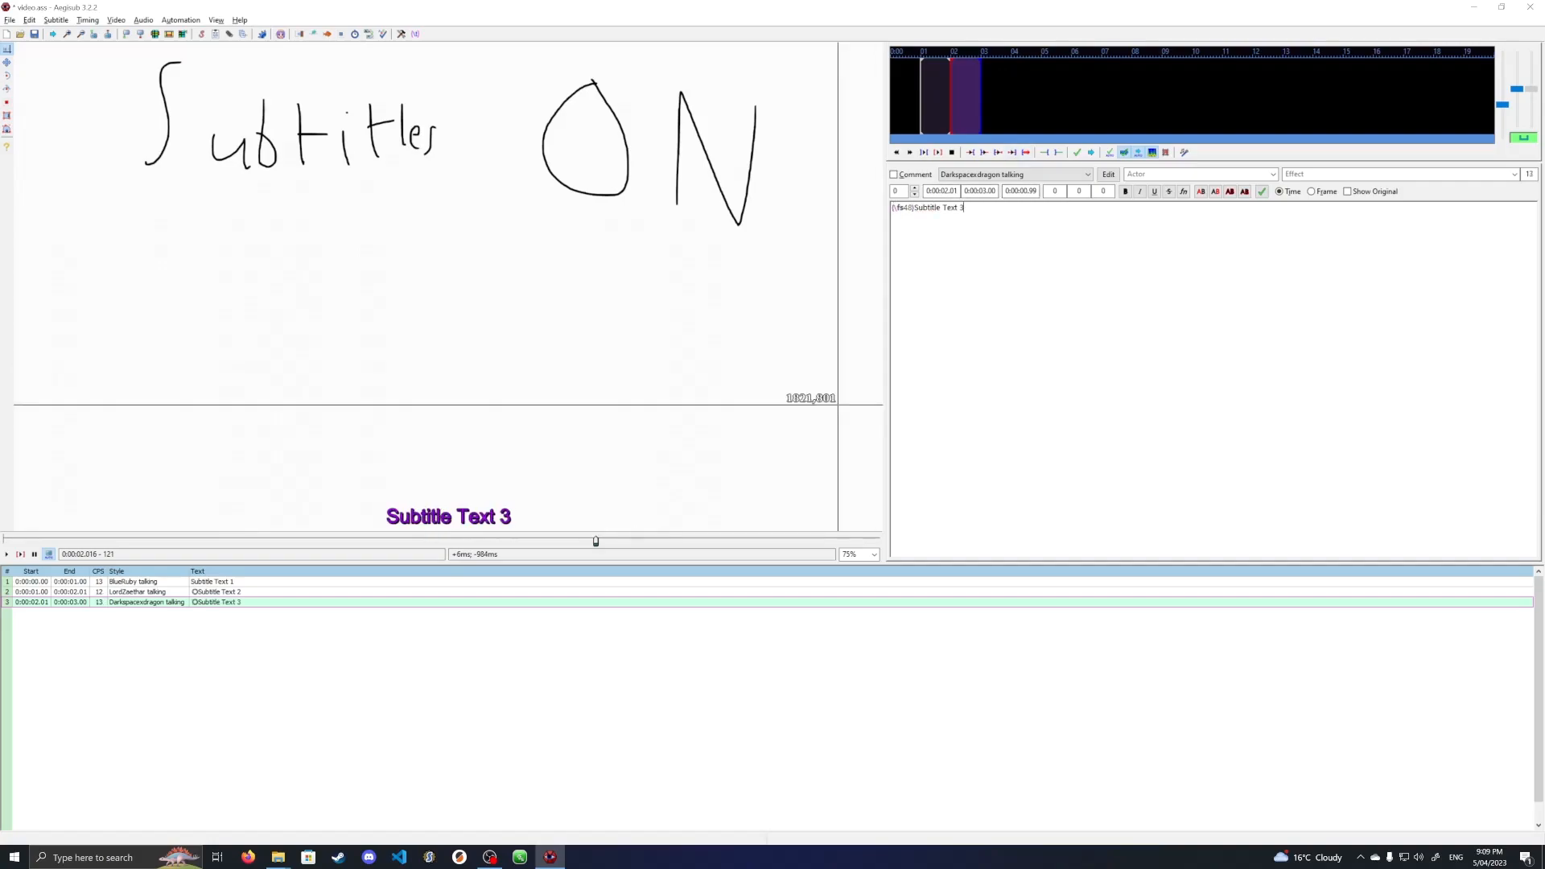
Play the subtitled video from the Subtitle Text 1 line and set the video preview zoom to 50%.
{"action": "left_click", "coordinate": [218, 583]}
{"action": "left_click", "coordinate": [7, 554]}
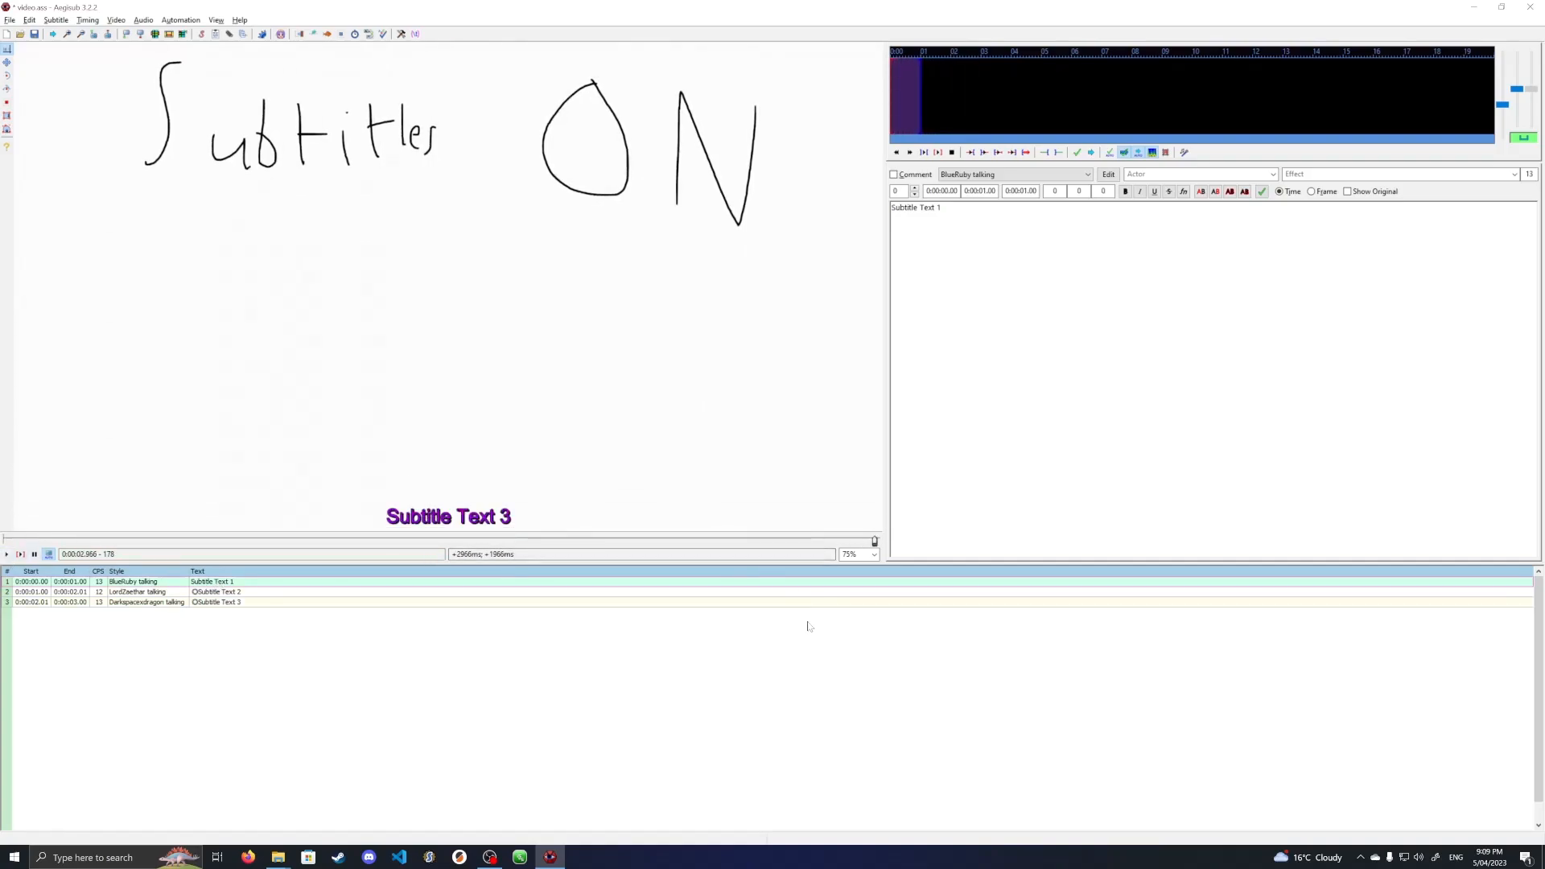
{"action": "left_click", "coordinate": [873, 554]}
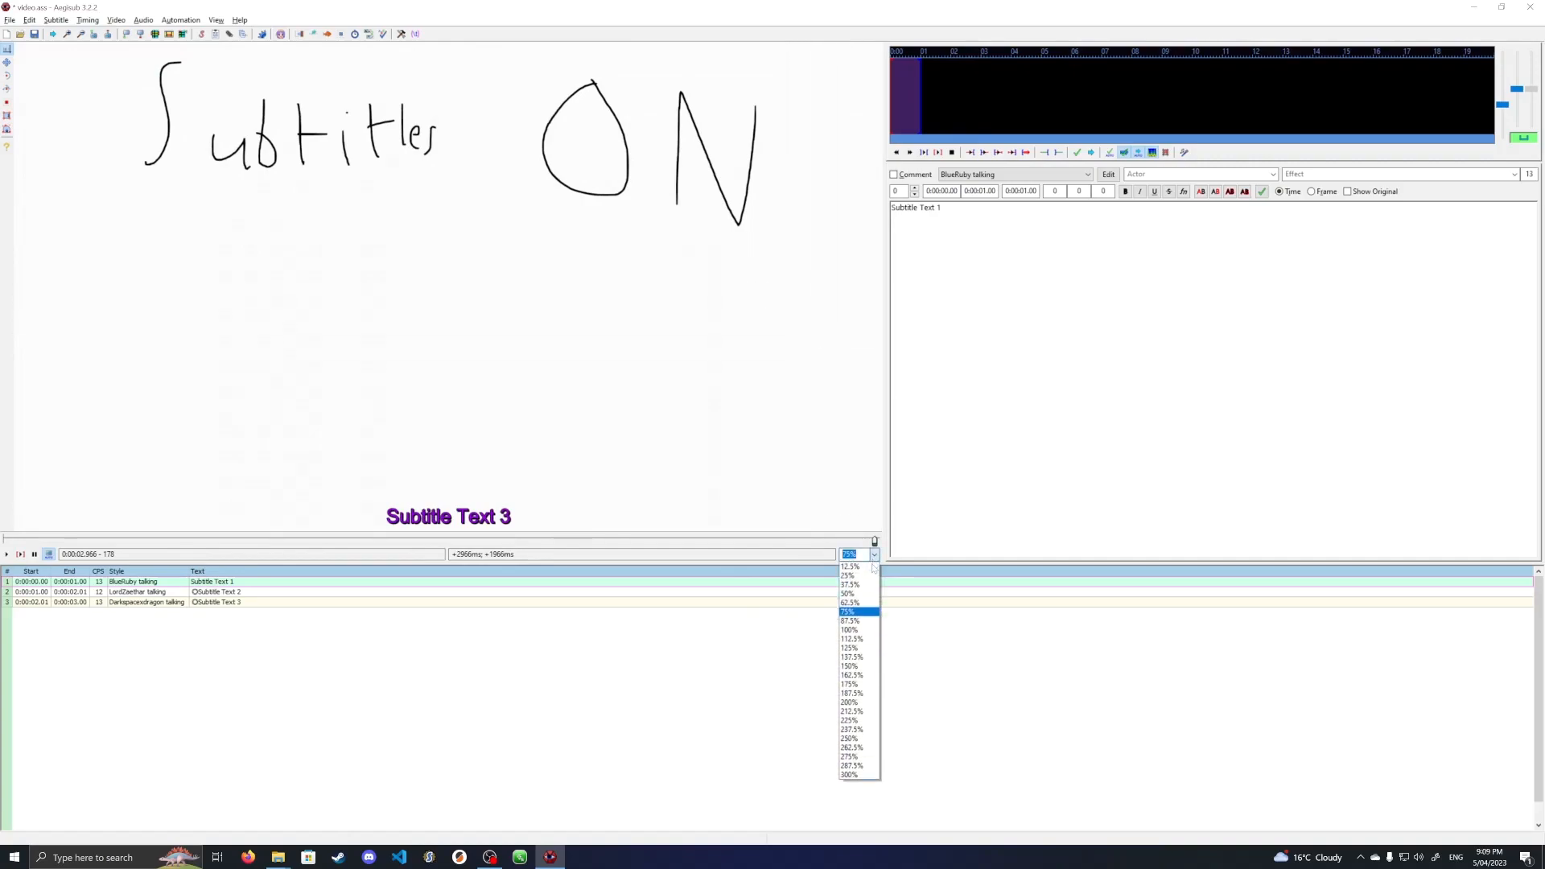
{"action": "left_click", "coordinate": [851, 630]}
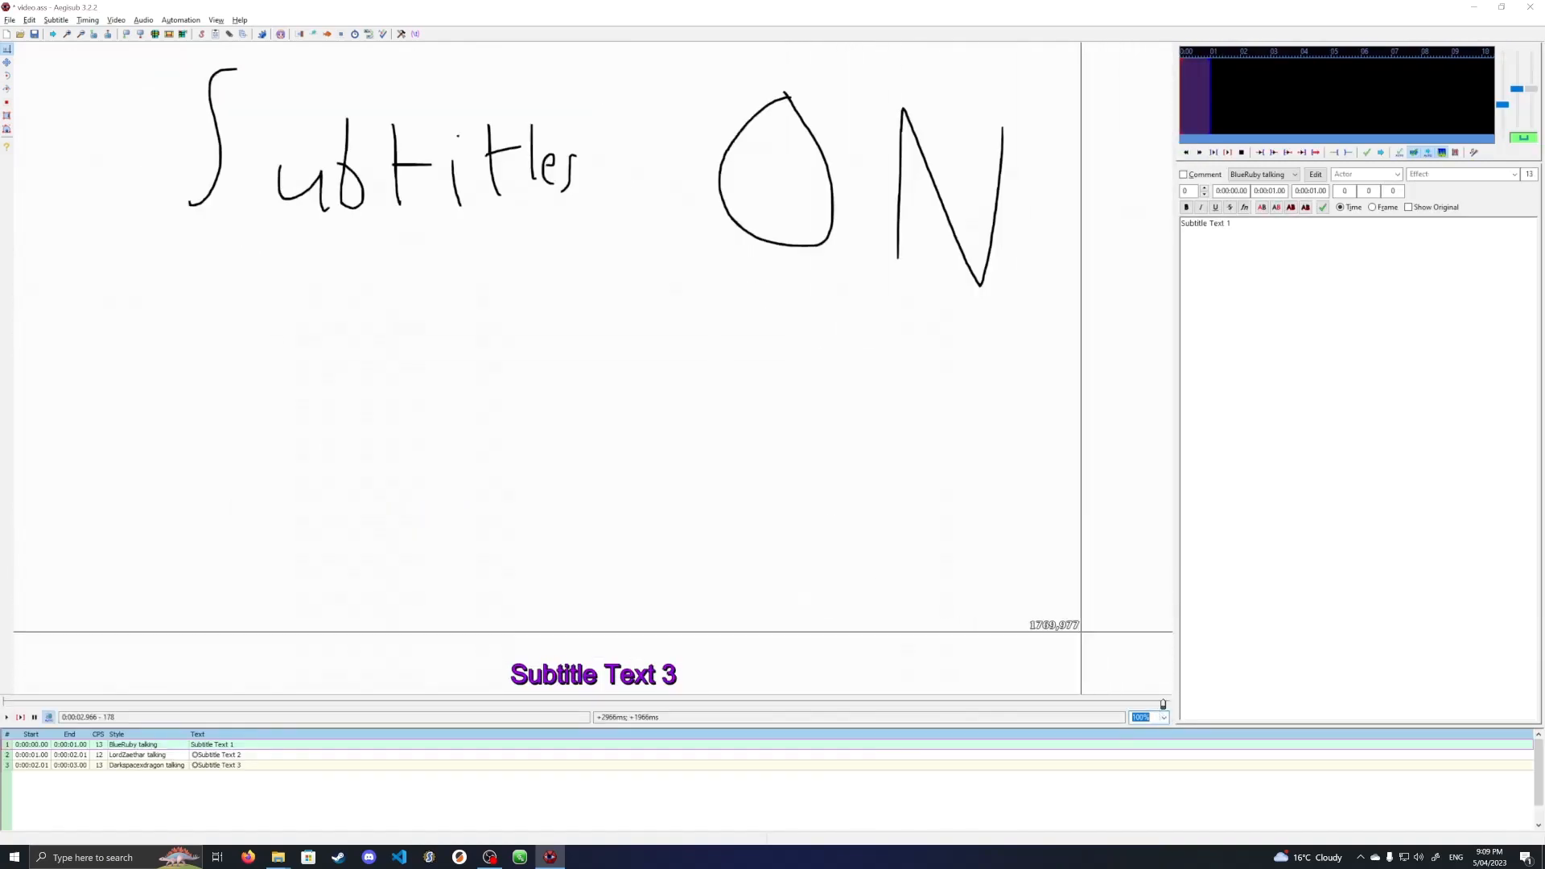
{"action": "left_click", "coordinate": [1164, 719]}
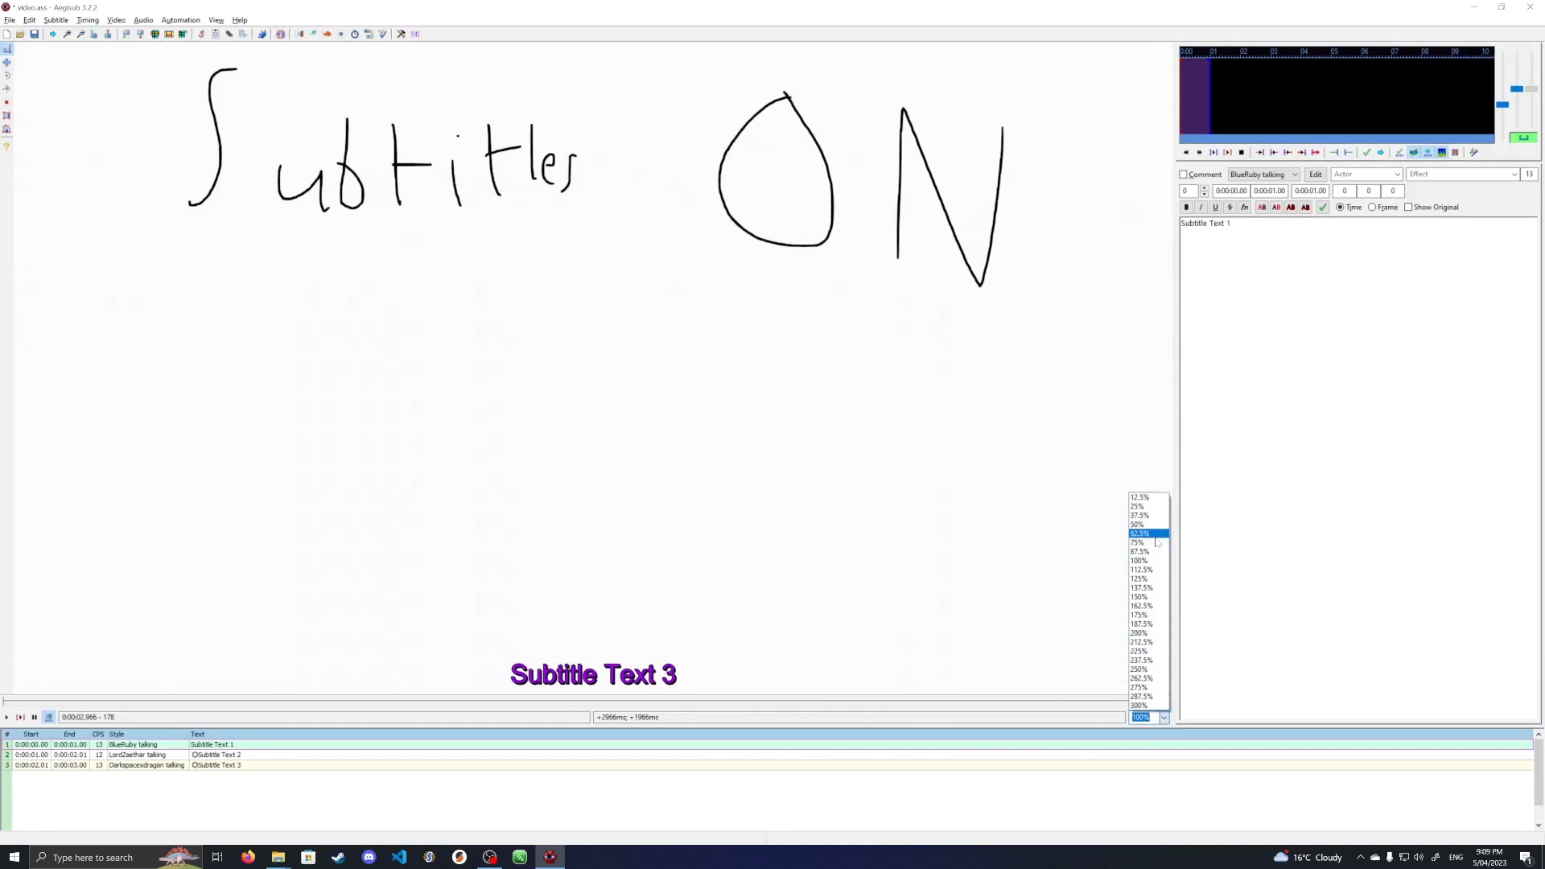
{"action": "left_click", "coordinate": [1157, 524]}
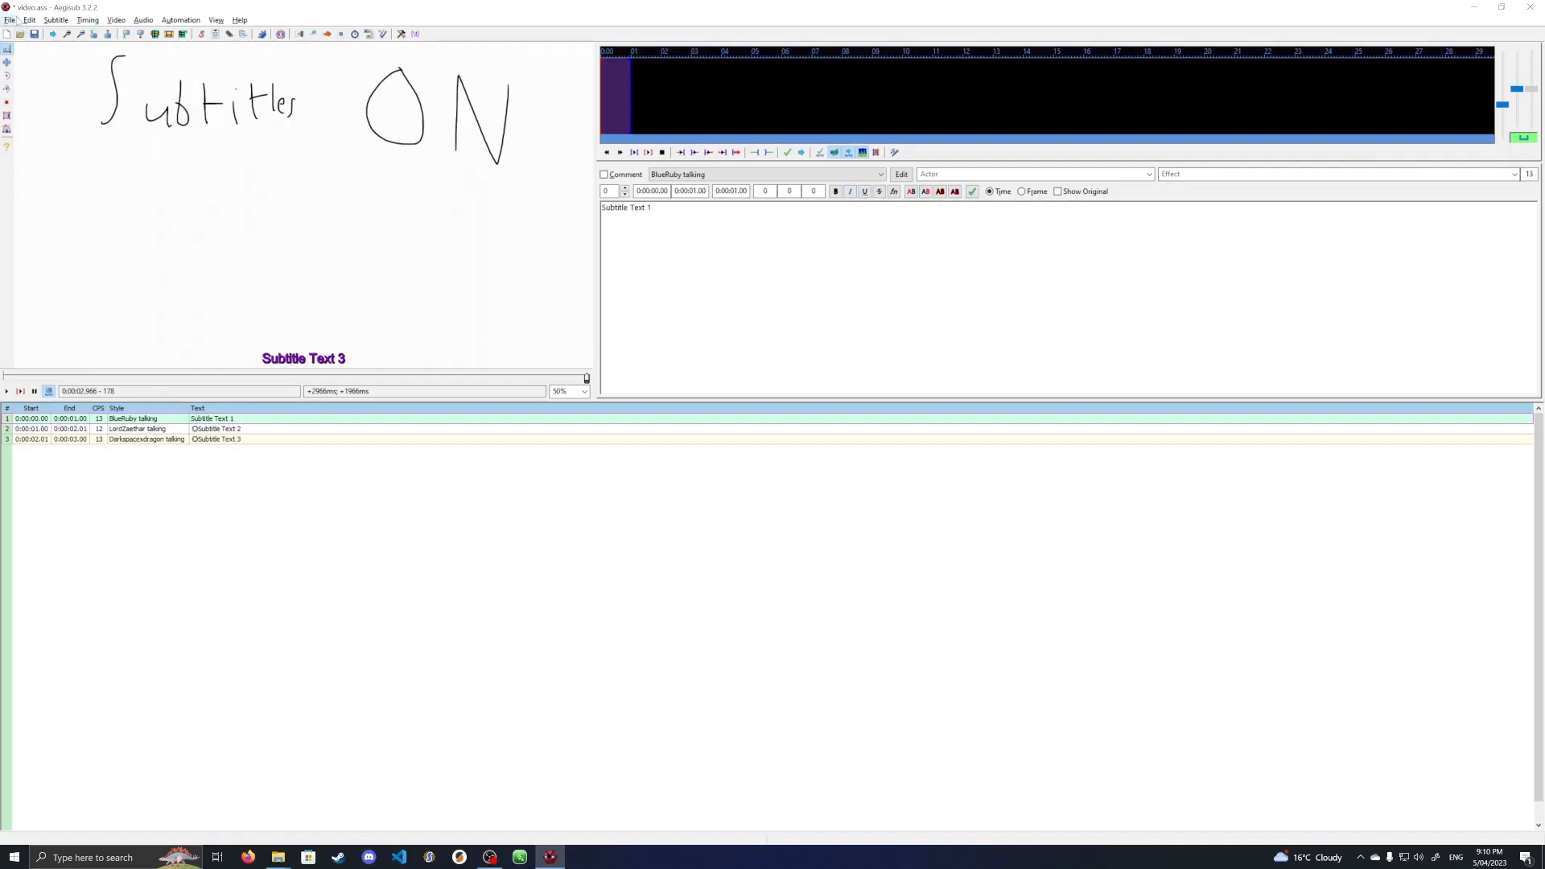
Save the styled subtitle file, close Aegisub and return to the Subtitle Test folder.
{"action": "key", "text": "ctrl+s"}
{"action": "left_click", "coordinate": [1529, 6]}
{"action": "left_click", "coordinate": [702, 236]}
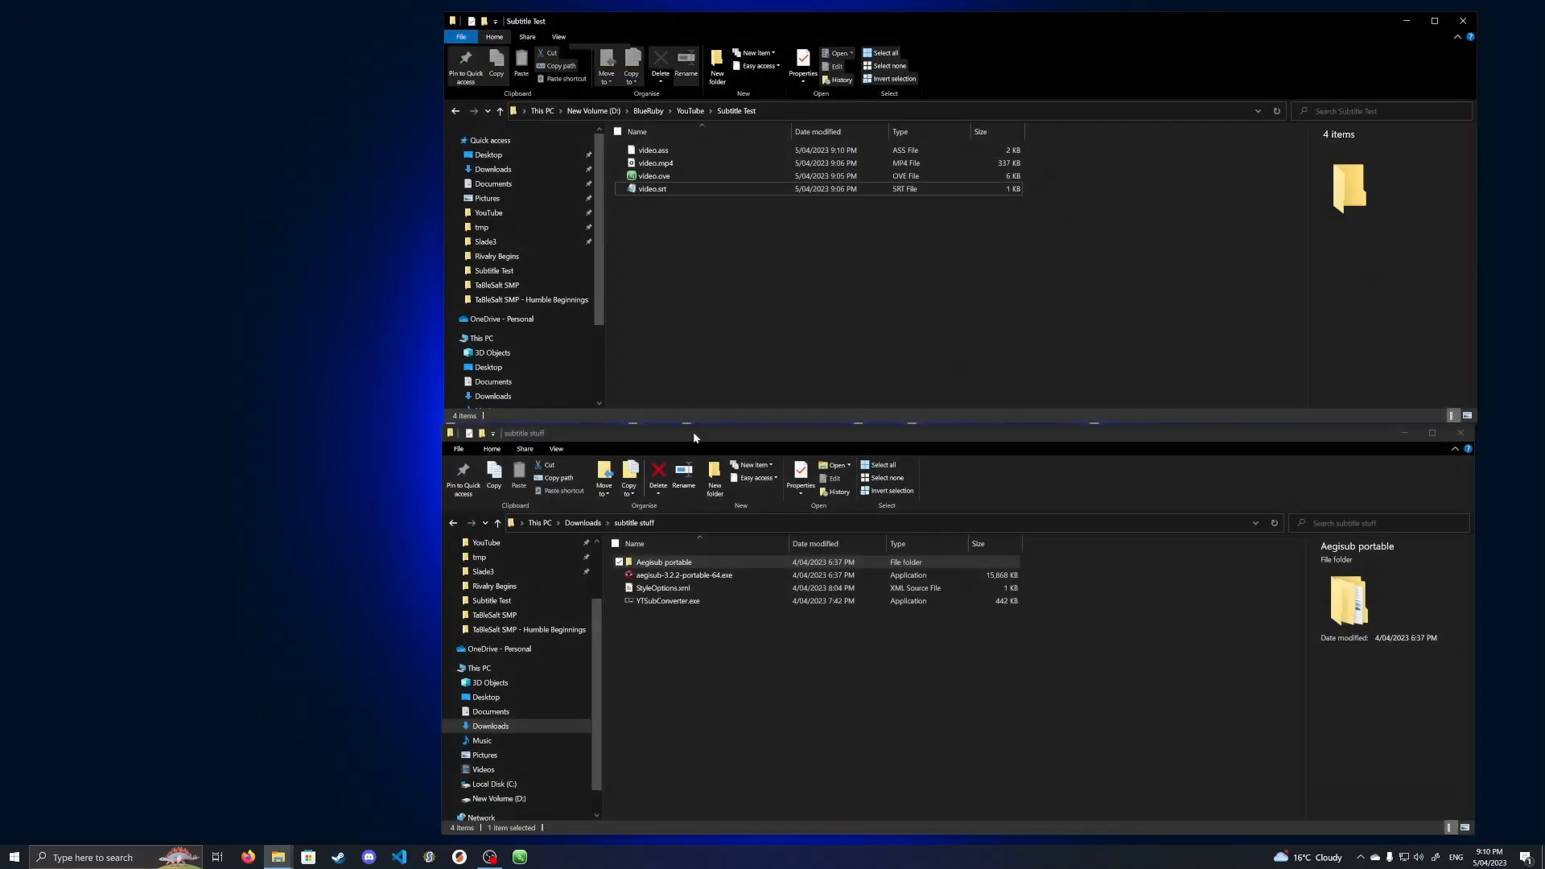
Convert video.ass to a YTT file with YTSubConverter.exe and select the converted file in the Subtitle Test folder.
{"action": "left_click", "coordinate": [664, 153]}
{"action": "left_click_drag", "start_coordinate": [663, 159], "coordinate": [657, 601]}
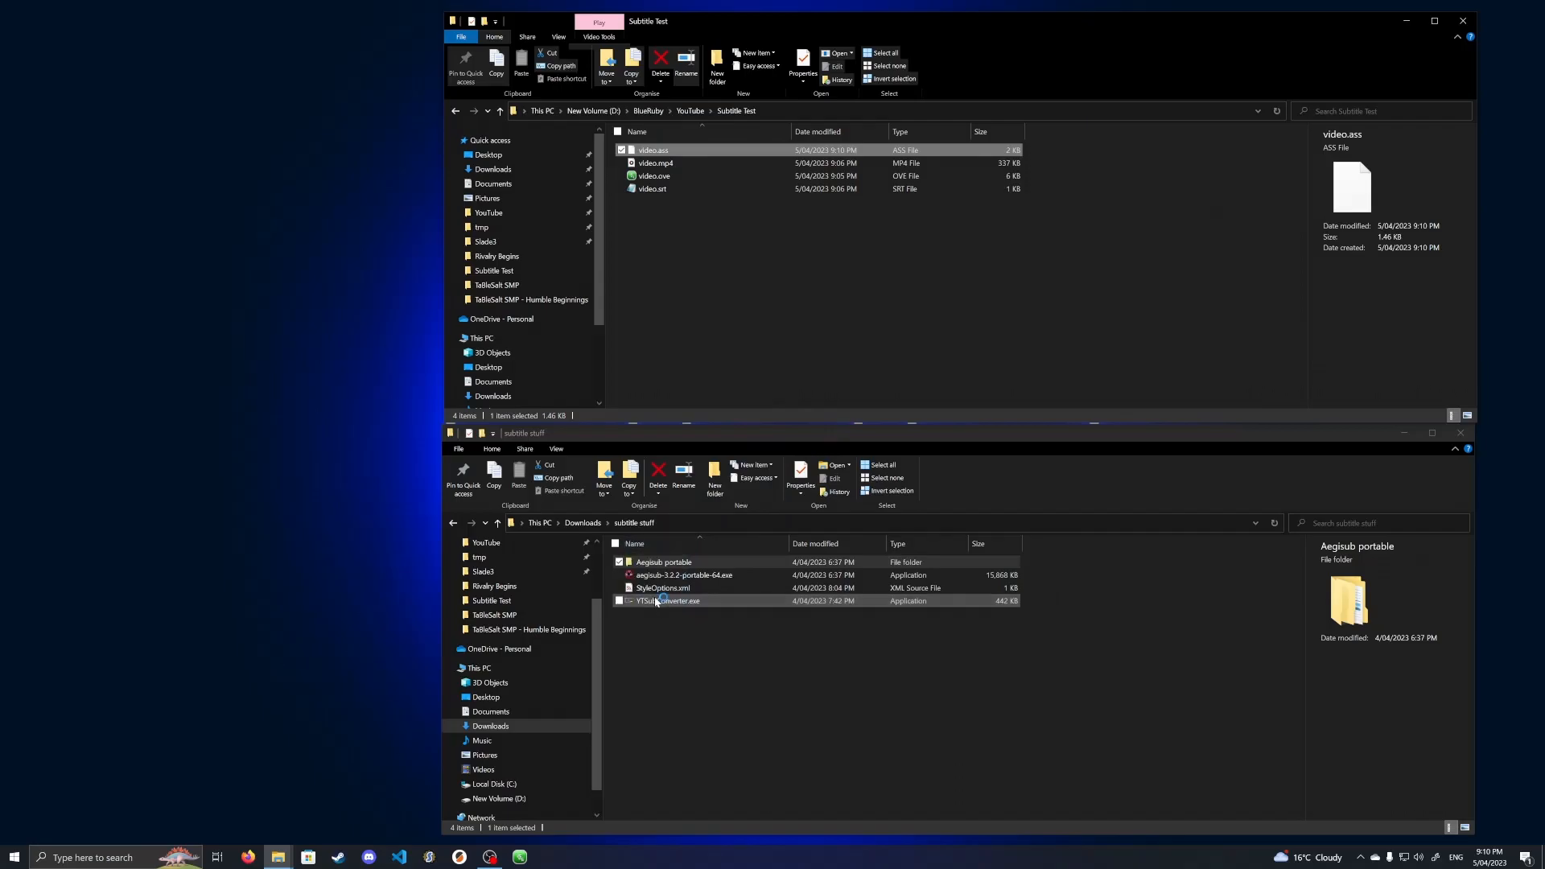
{"action": "left_click", "coordinate": [652, 221]}
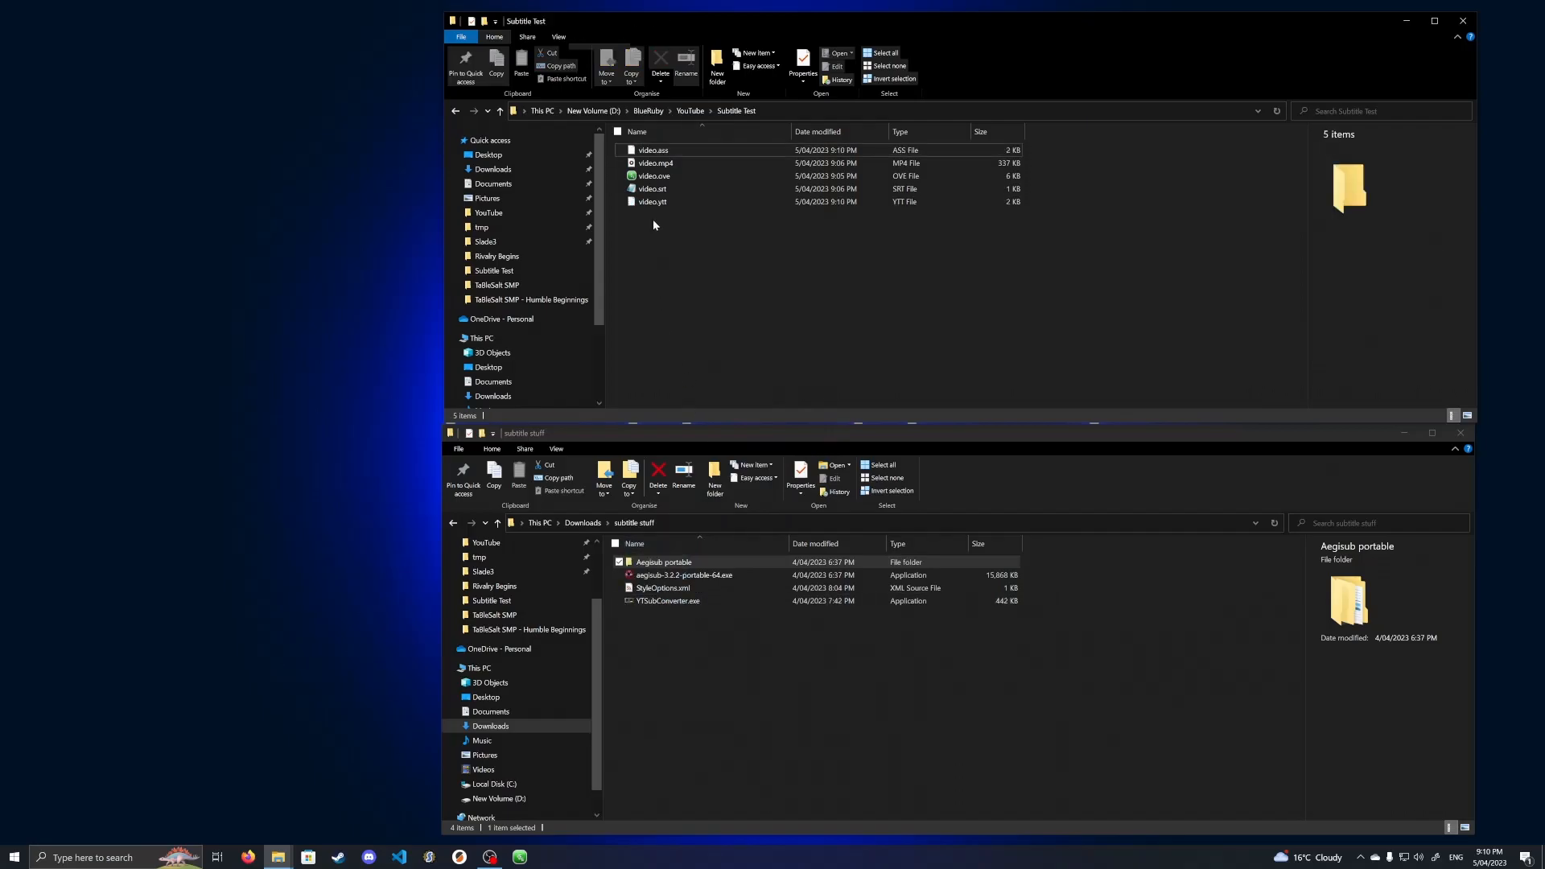
{"action": "left_click", "coordinate": [660, 203]}
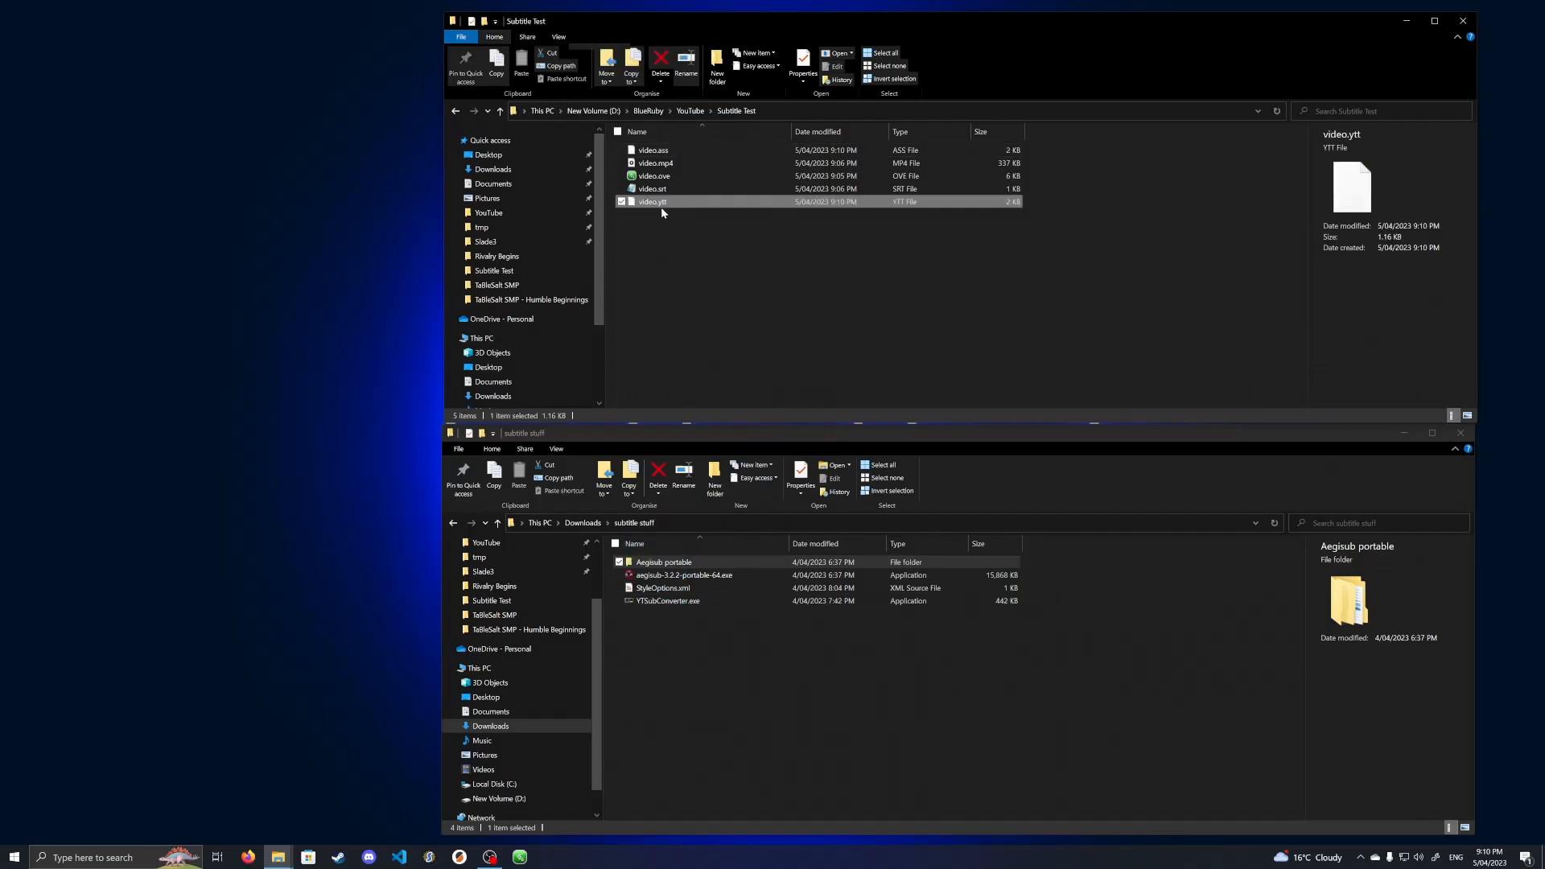
Switch to Firefox and open the channel dashboard of YouTube Studio.
{"action": "left_click", "coordinate": [255, 858]}
{"action": "type", "text": "youtube.com/"}
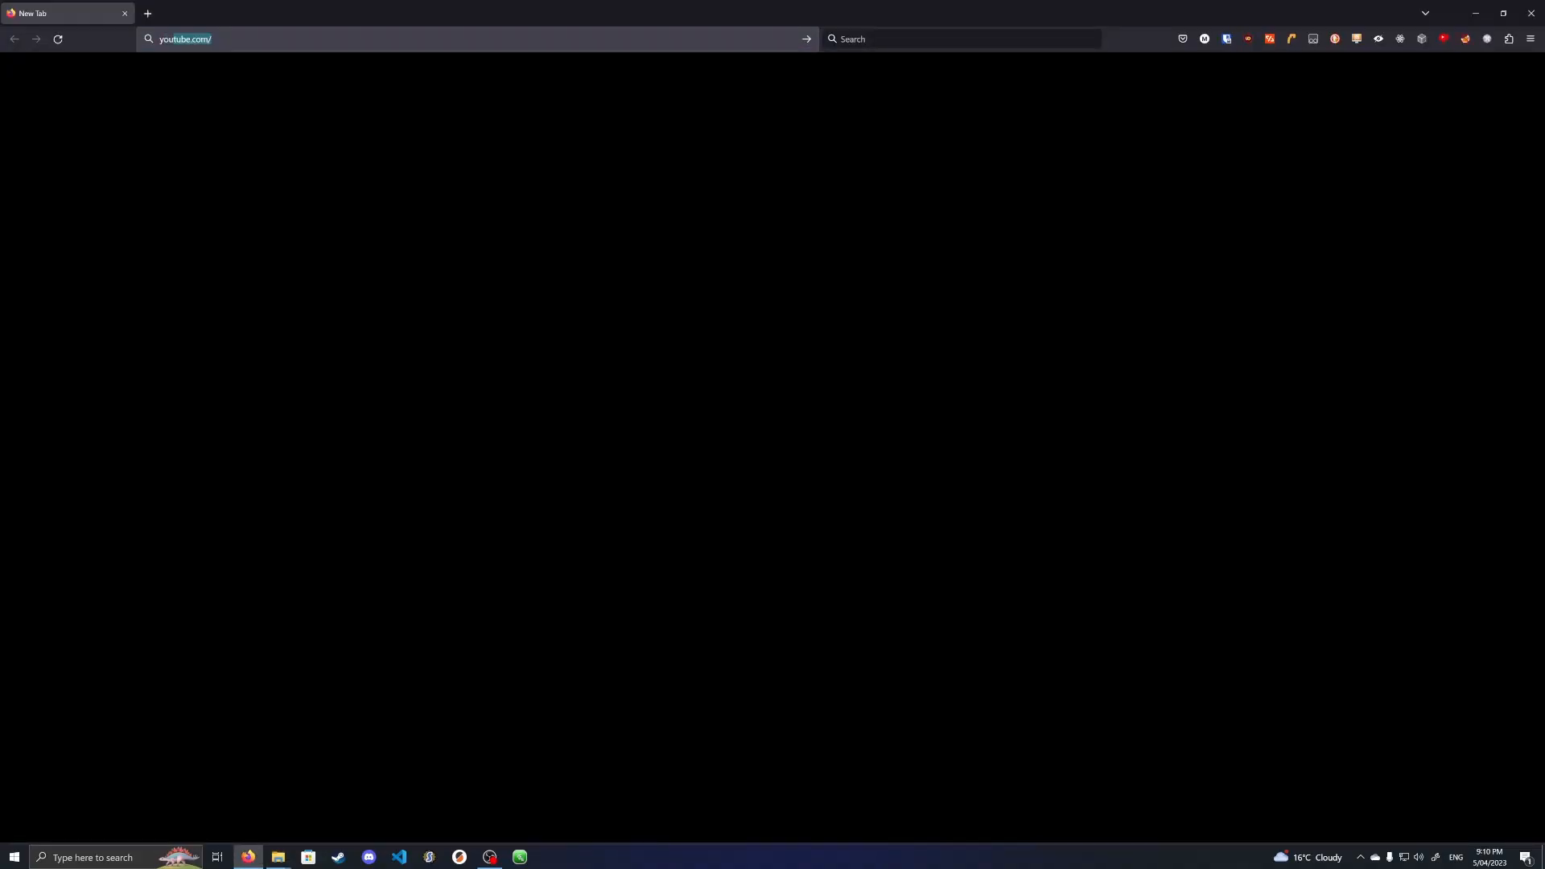
{"action": "key", "text": "Return"}
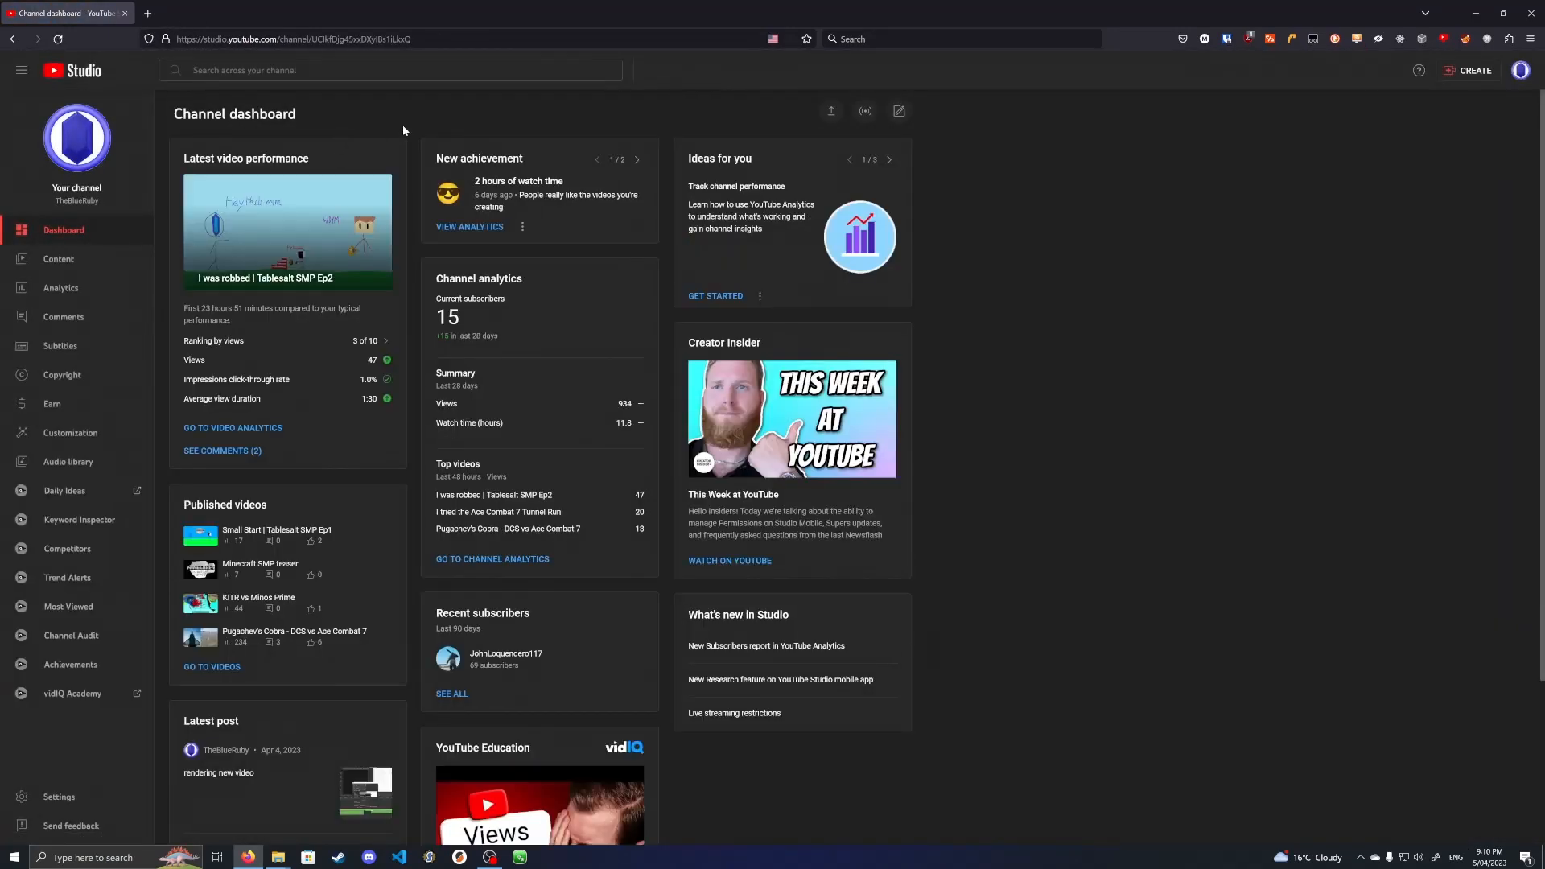
Start a new video upload and add video.mp4 from the Subtitle Test folder.
{"action": "left_click", "coordinate": [830, 110]}
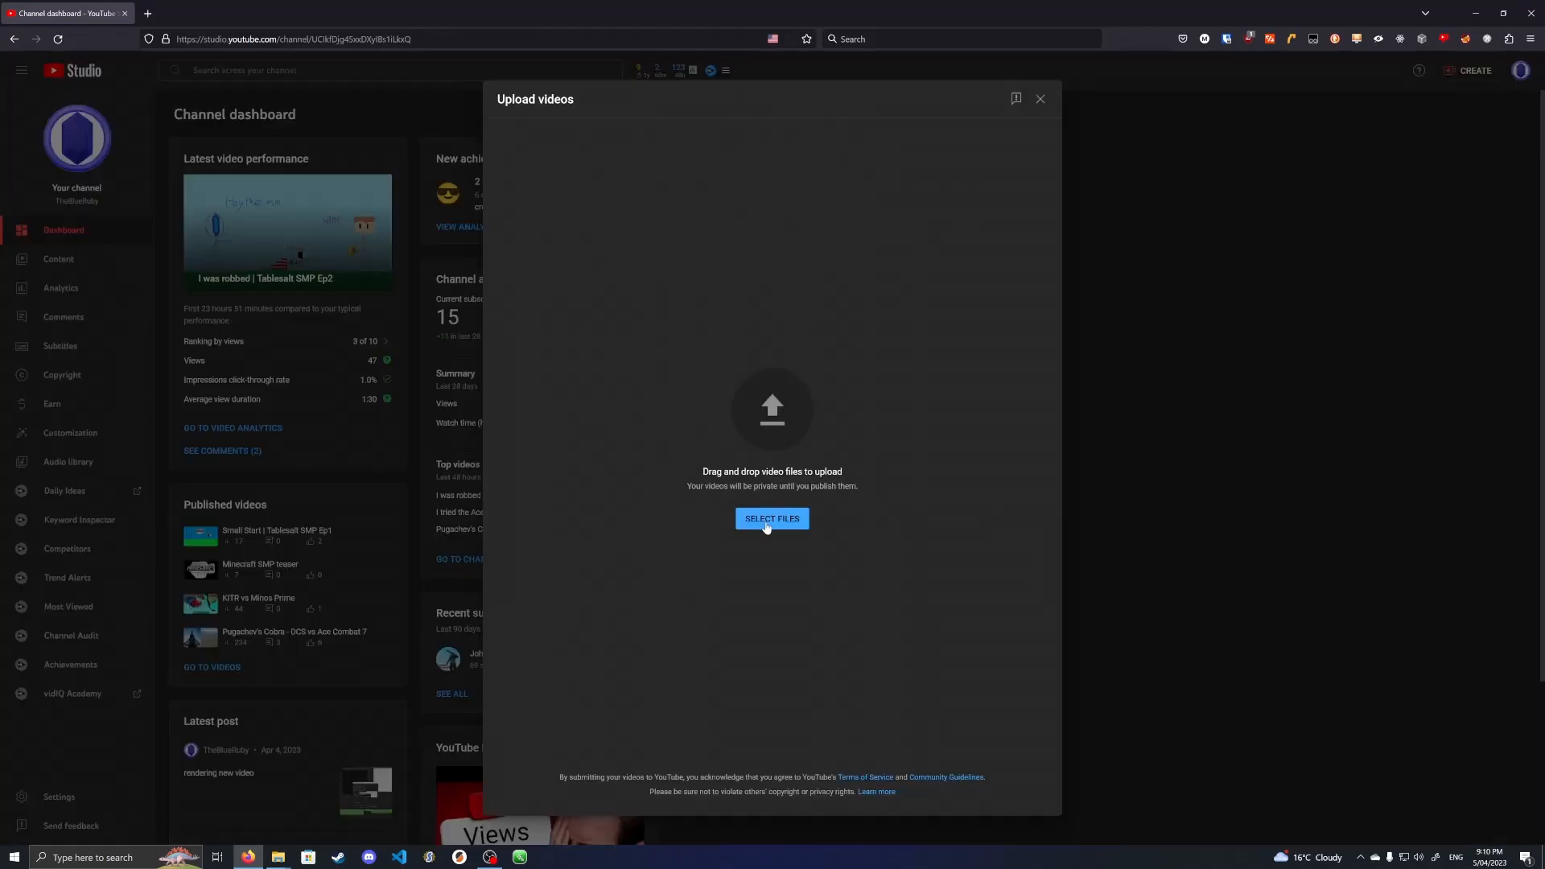
{"action": "mouse_move", "coordinate": [278, 855]}
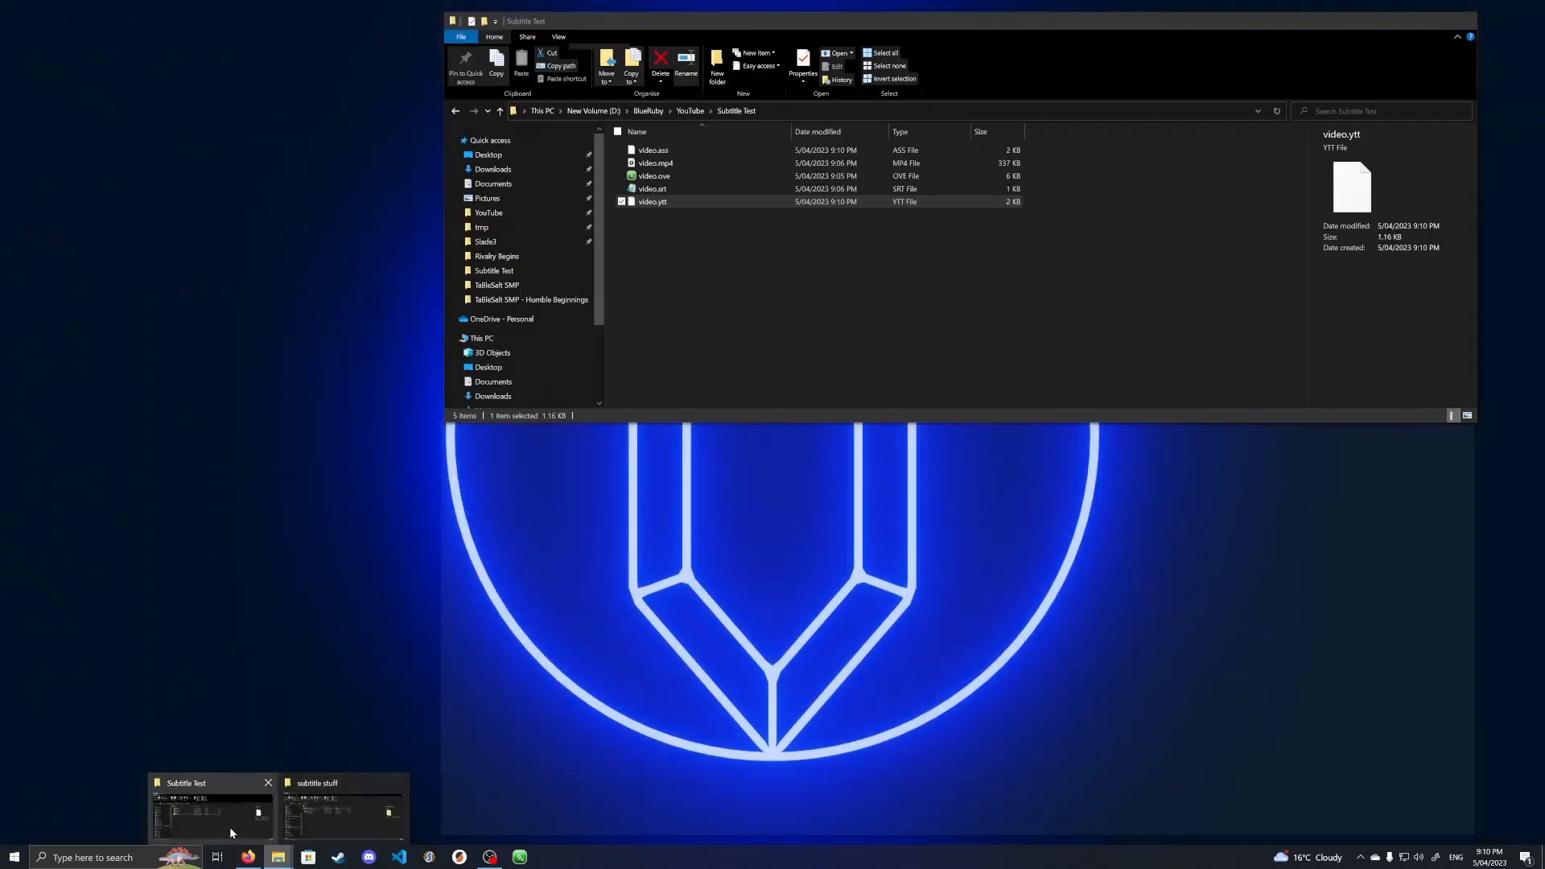
{"action": "left_click", "coordinate": [229, 827]}
{"action": "left_click_drag", "start_coordinate": [653, 162], "coordinate": [885, 569]}
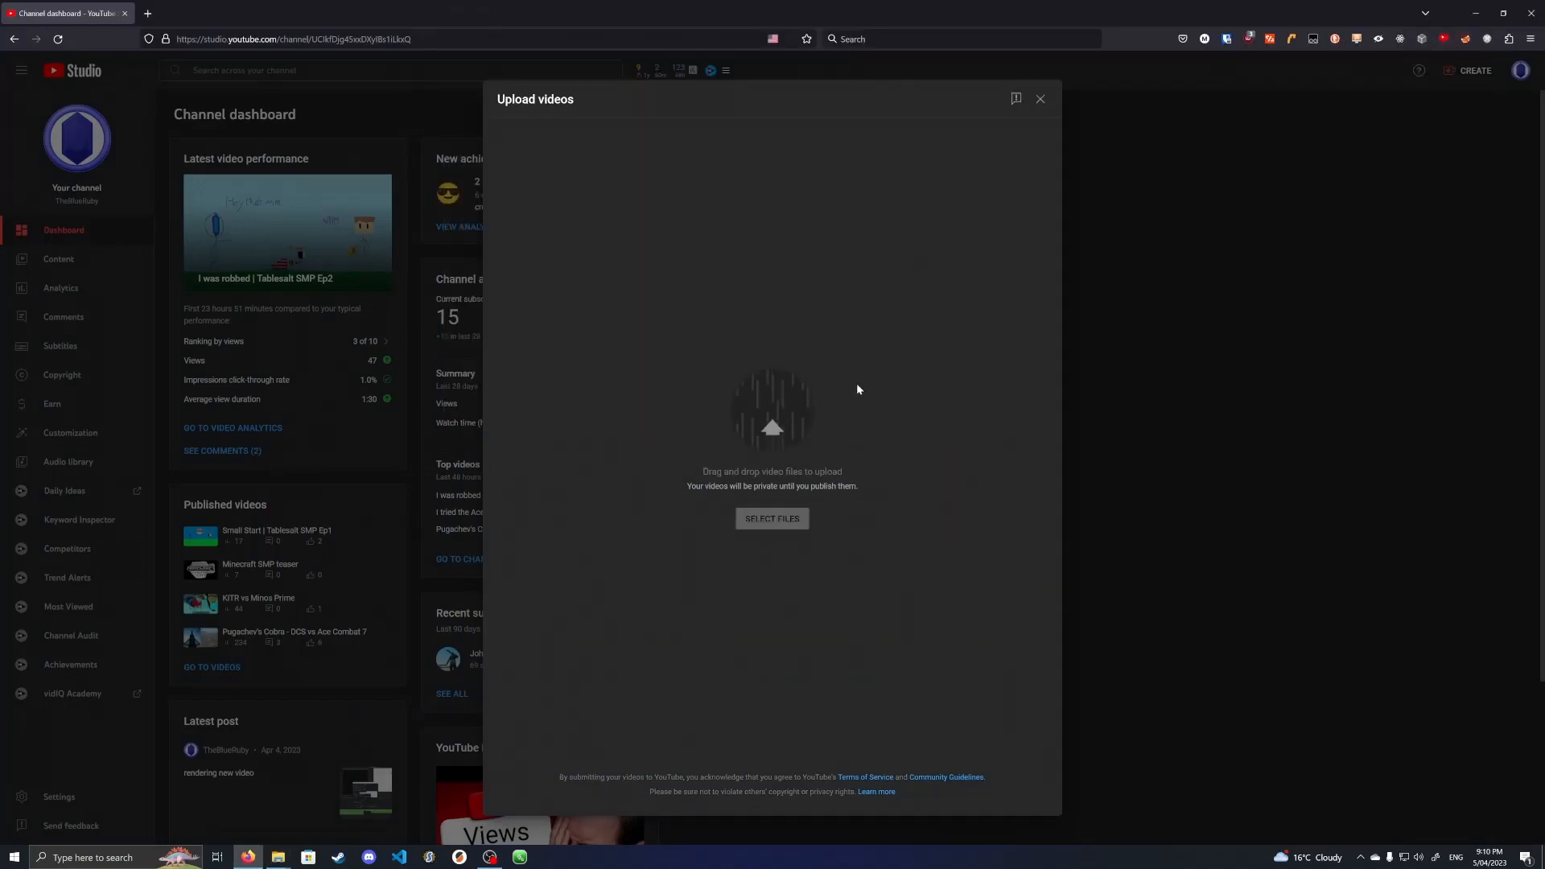
Replace the video title with "Subtitle Test Video".
{"action": "key", "text": "ctrl+a"}
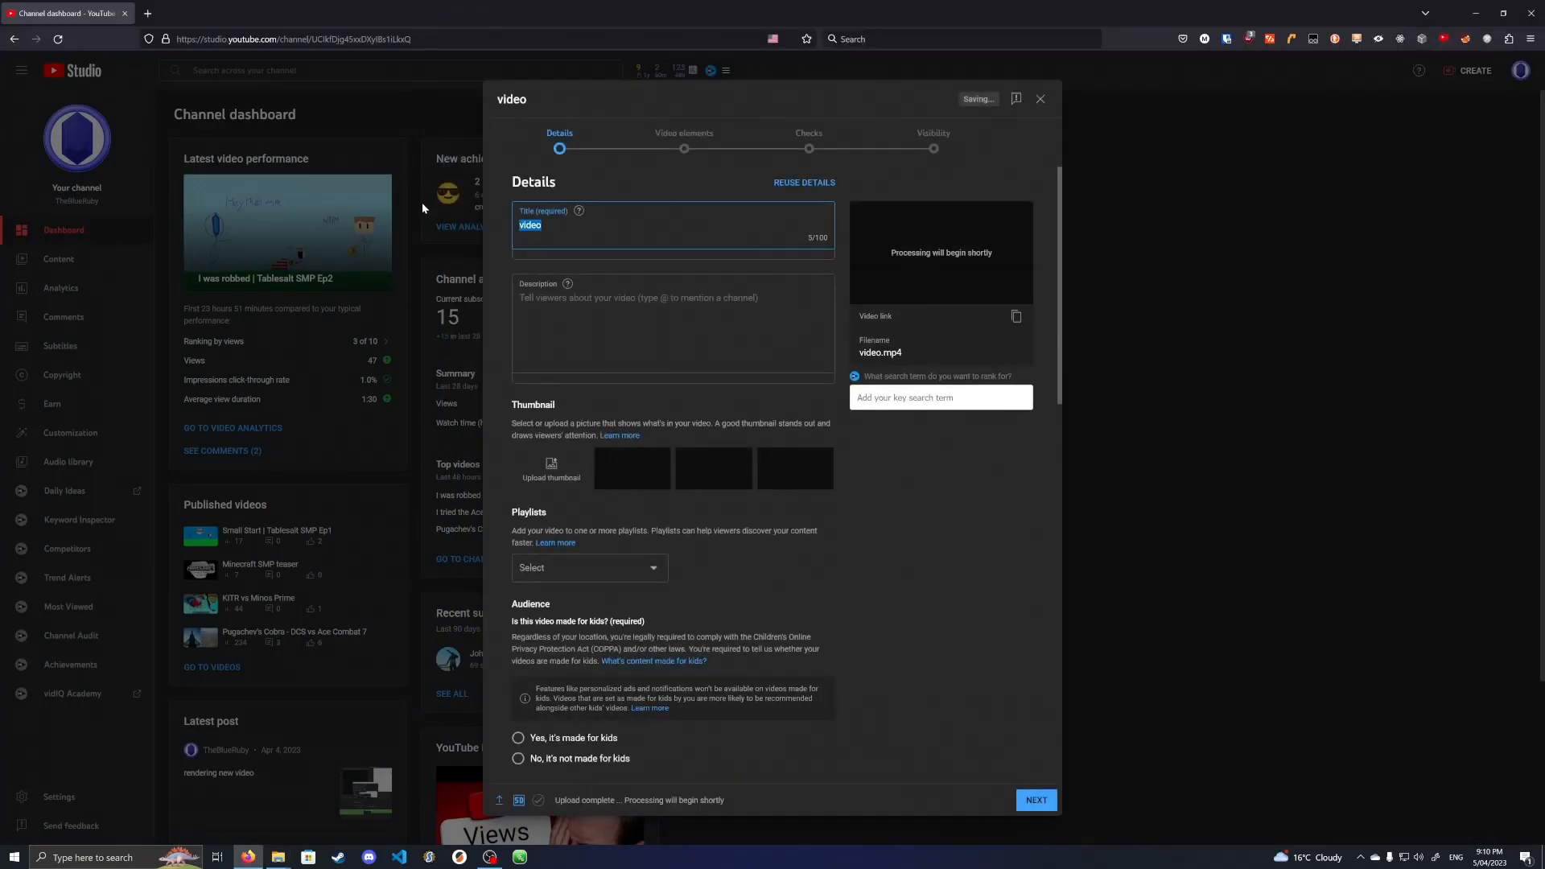
{"action": "type", "text": "Subtitle Te"}
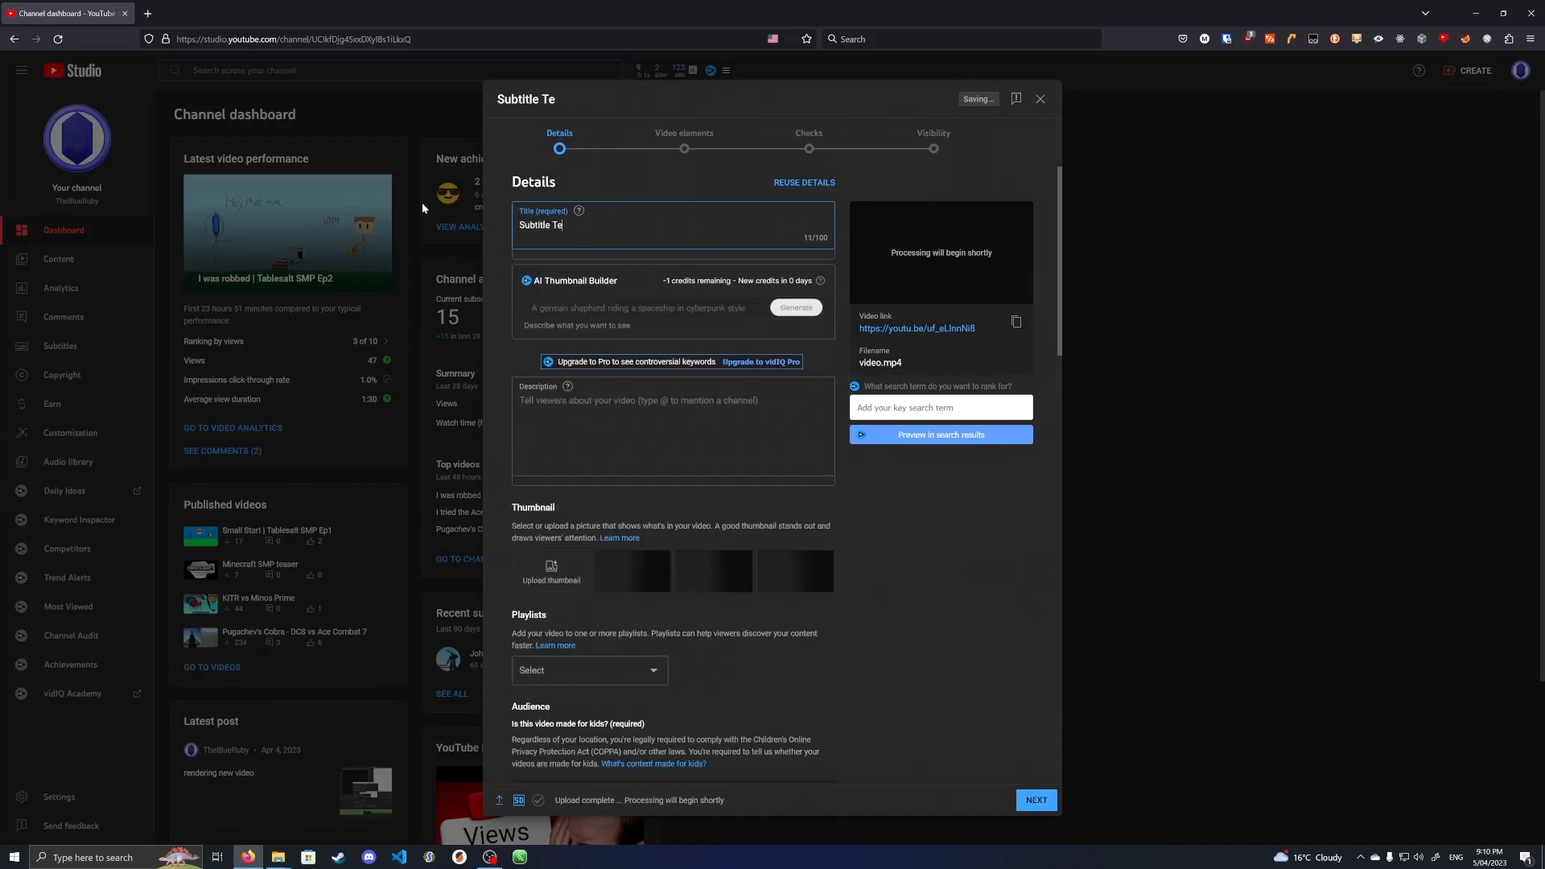
{"action": "type", "text": "st Video"}
Enter the video description "Test video for subtitle colours and sizes for new video".
{"action": "key", "text": "Tab"}
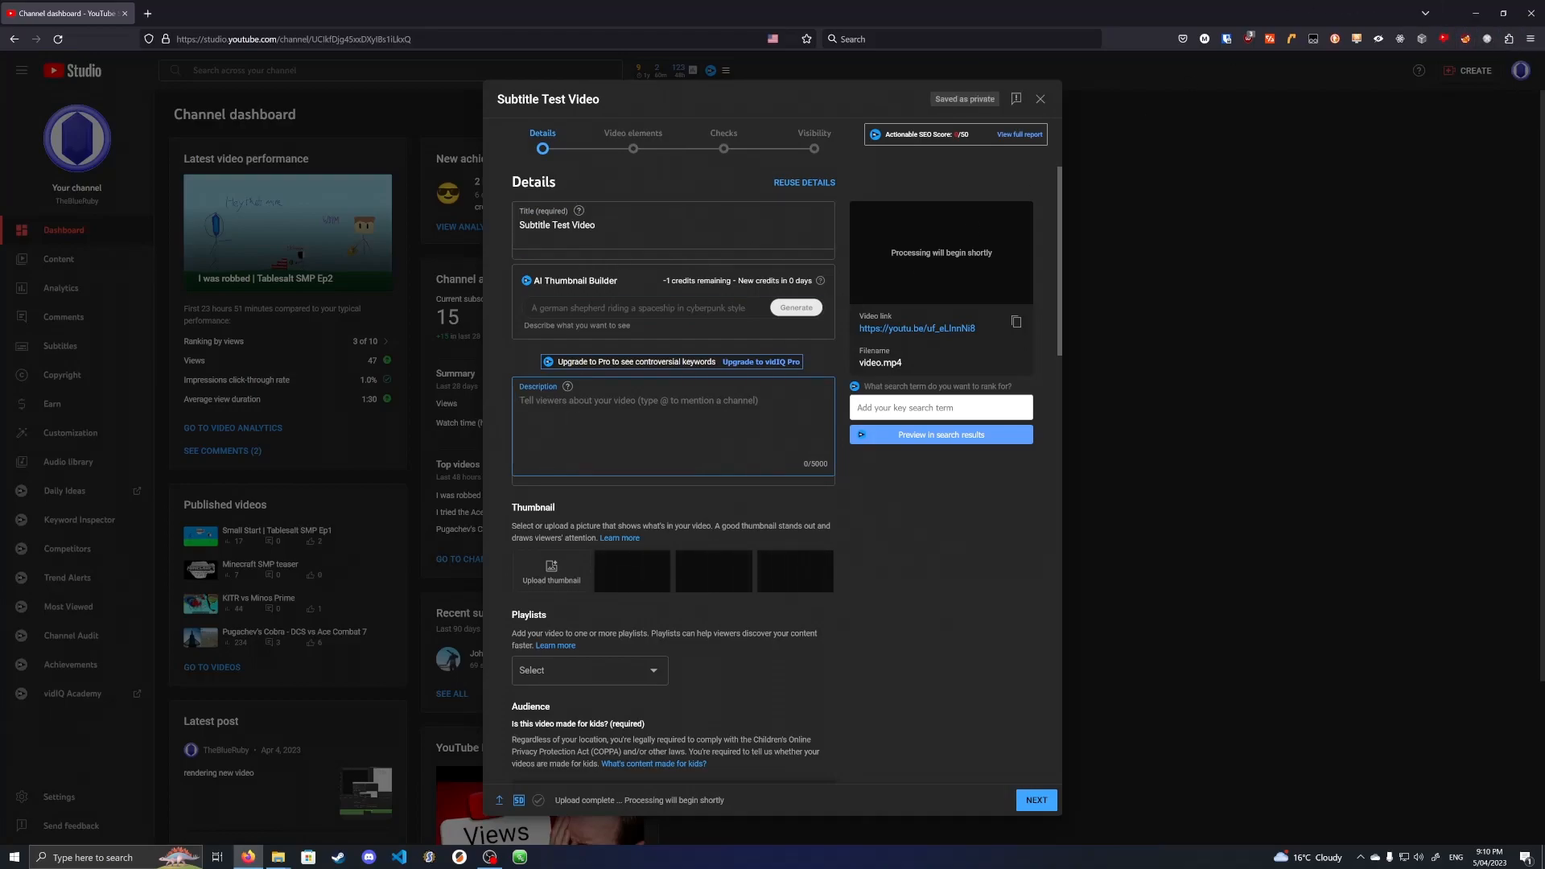
{"action": "type", "text": "Te"}
{"action": "type", "text": "st video"}
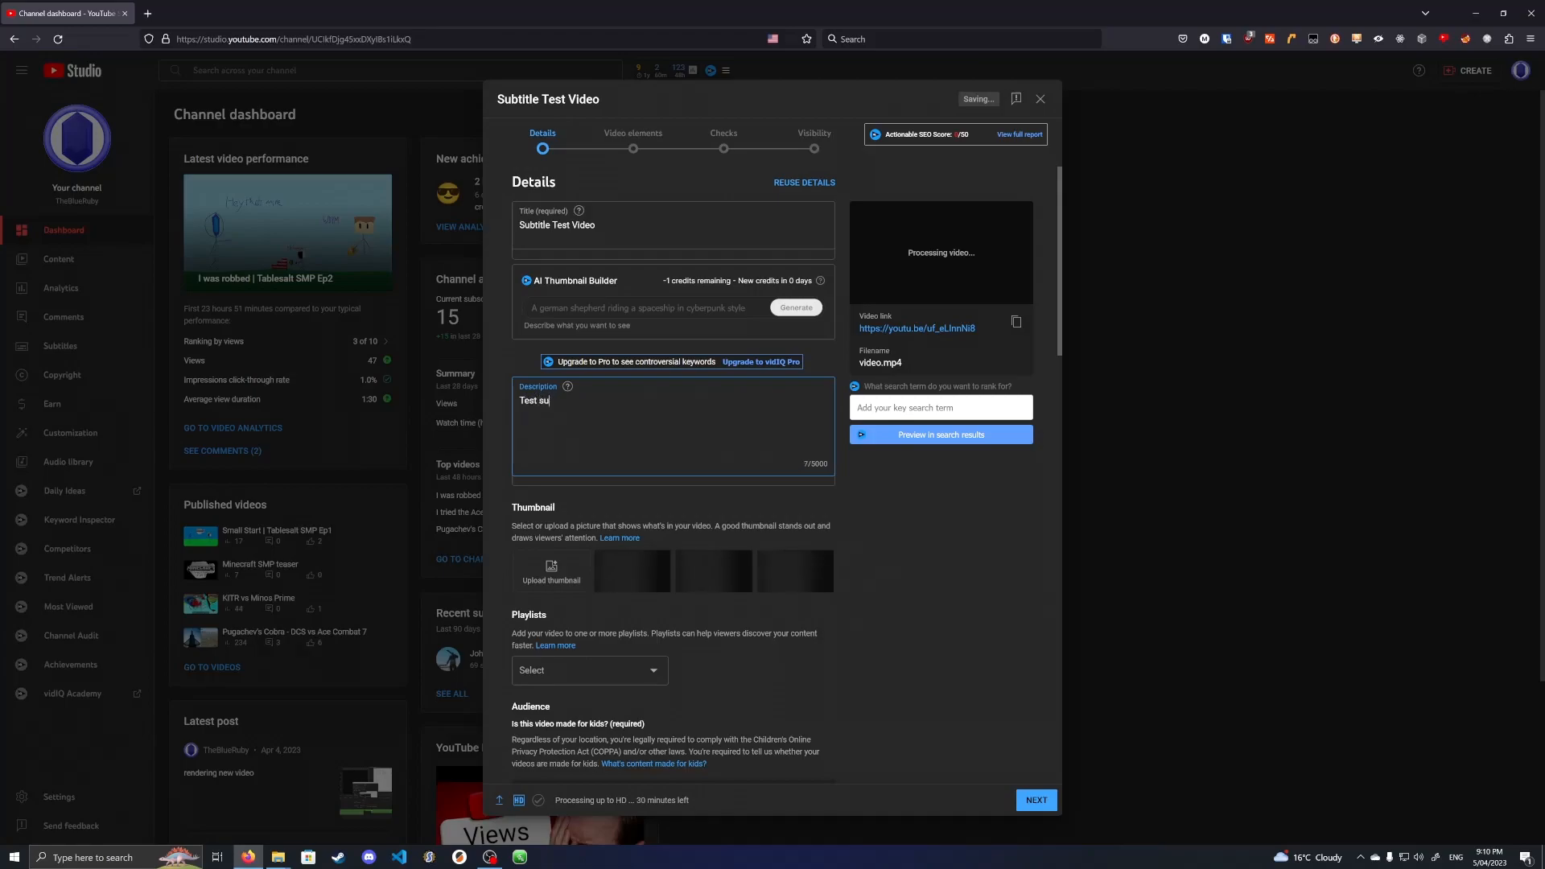
{"action": "type", "text": " for s"}
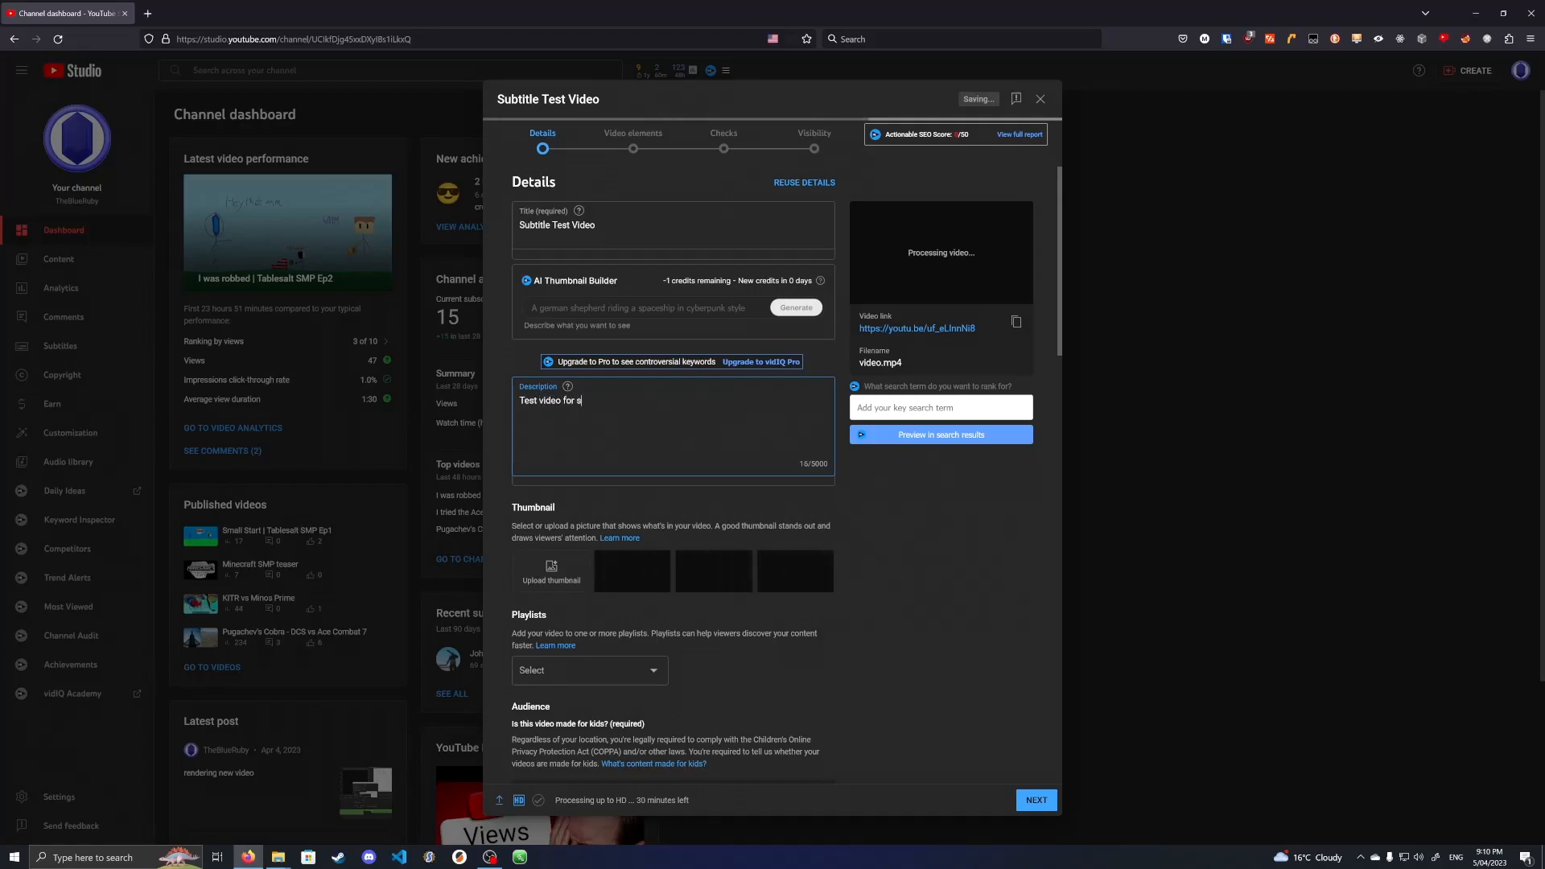
{"action": "type", "text": "ubtitle colours and text"}
{"action": "key", "text": "BackSpace"}
{"action": "key", "text": "BackSpace"}
{"action": "type", "text": "sizes for new video"}
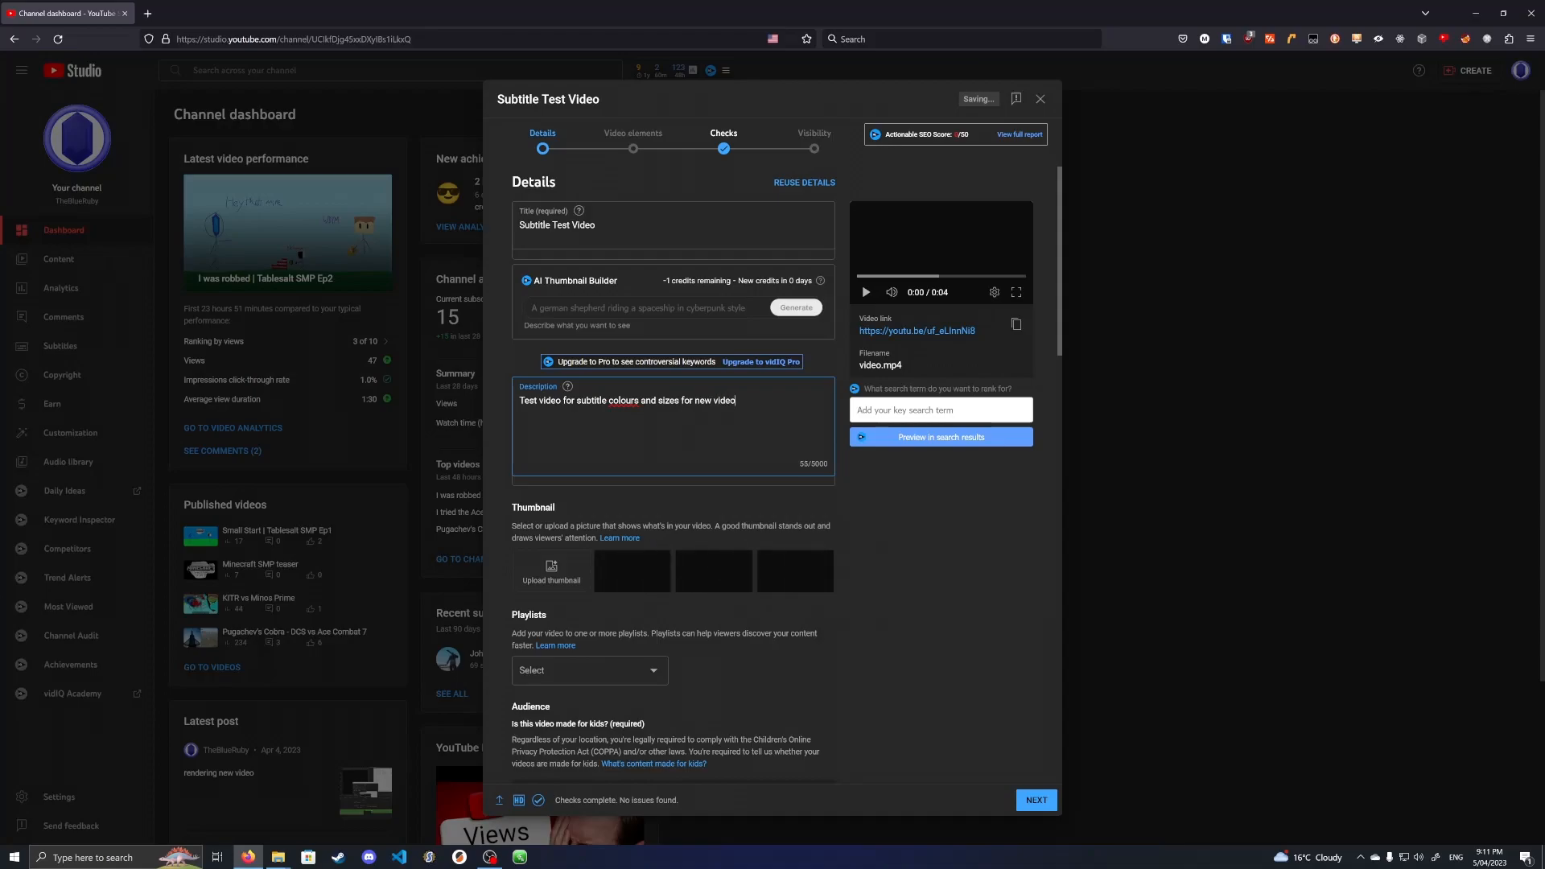
{"action": "left_click", "coordinate": [908, 597]}
Mark the video as not made for kids and disable automatic places.
{"action": "scroll", "coordinate": [861, 624], "scroll_direction": "down", "scroll_amount": 2}
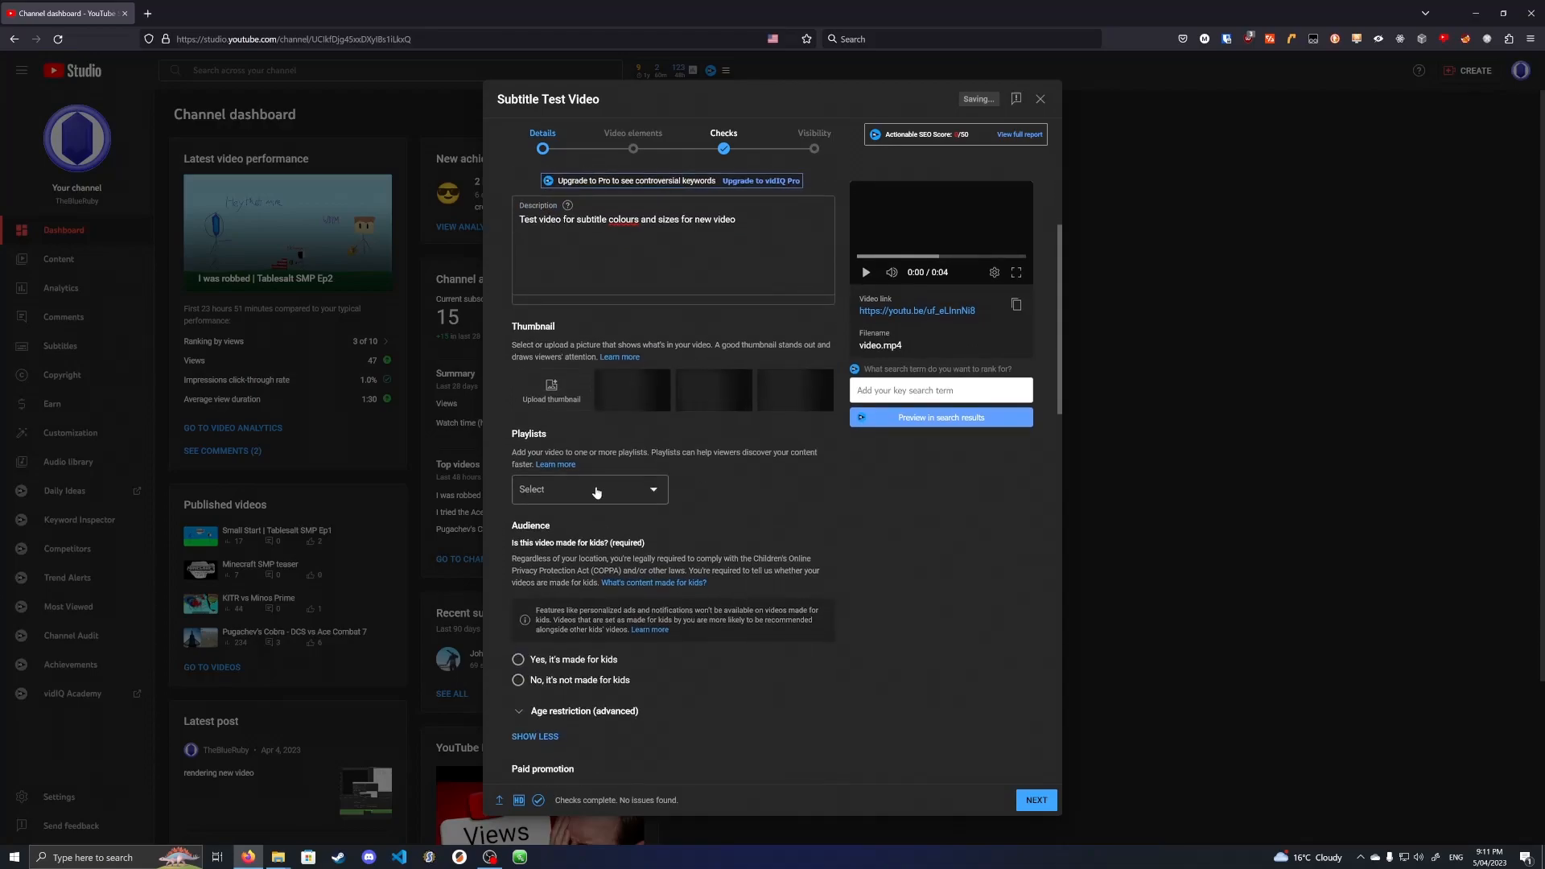
{"action": "scroll", "coordinate": [595, 490], "scroll_direction": "down", "scroll_amount": 3}
{"action": "scroll", "coordinate": [551, 481], "scroll_direction": "down", "scroll_amount": 1}
{"action": "left_click", "coordinate": [536, 383]}
{"action": "scroll", "coordinate": [534, 557], "scroll_direction": "down", "scroll_amount": 3}
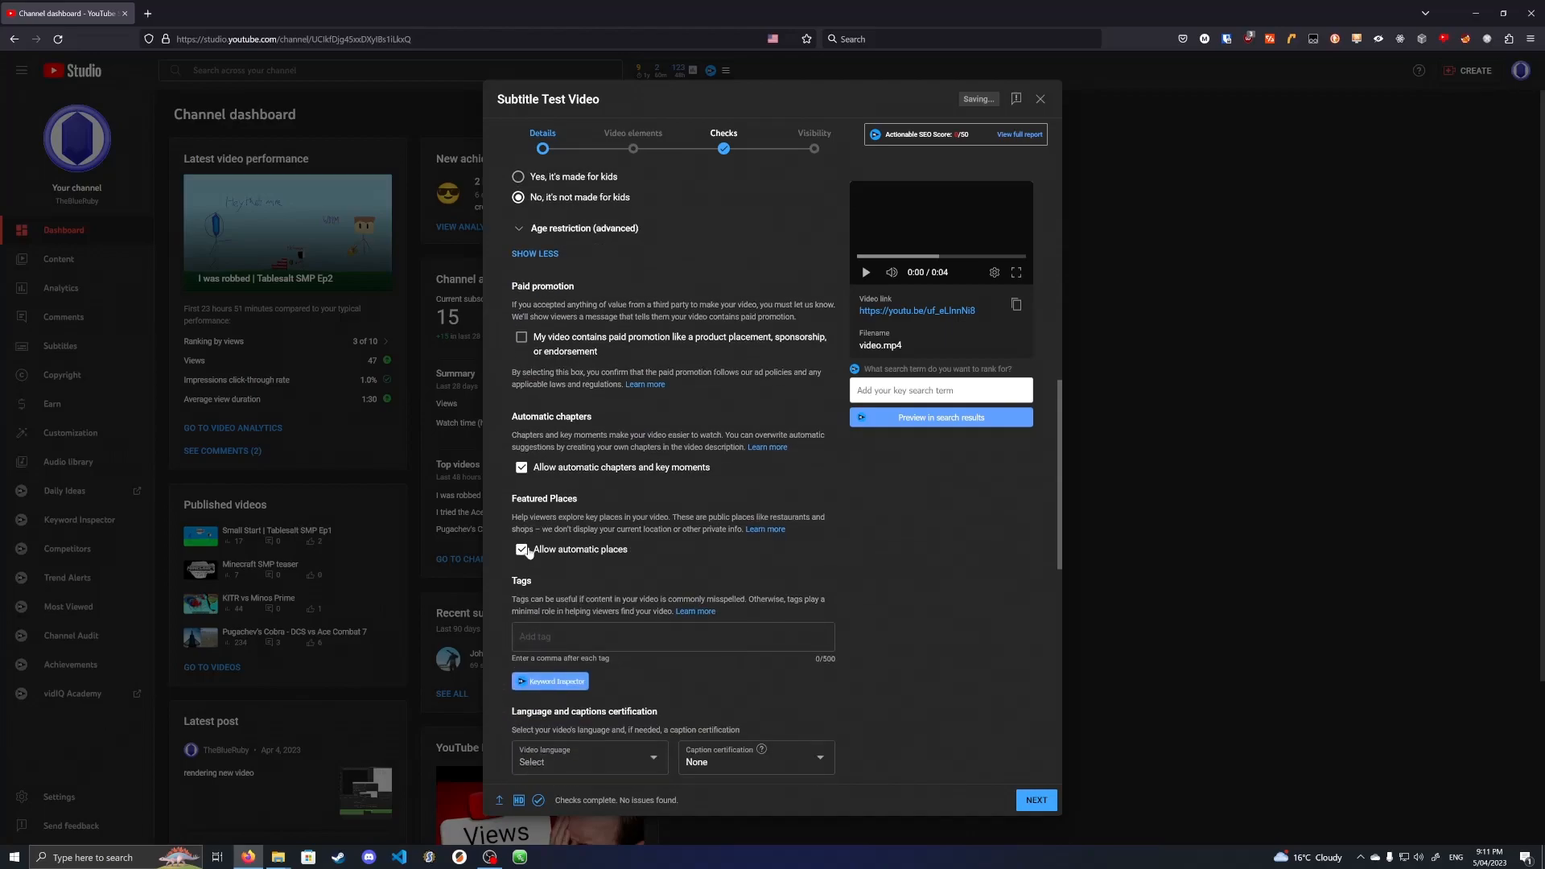
Add the tags "test" and "subtitle" to the video.
{"action": "scroll", "coordinate": [521, 547], "scroll_direction": "down", "scroll_amount": 2}
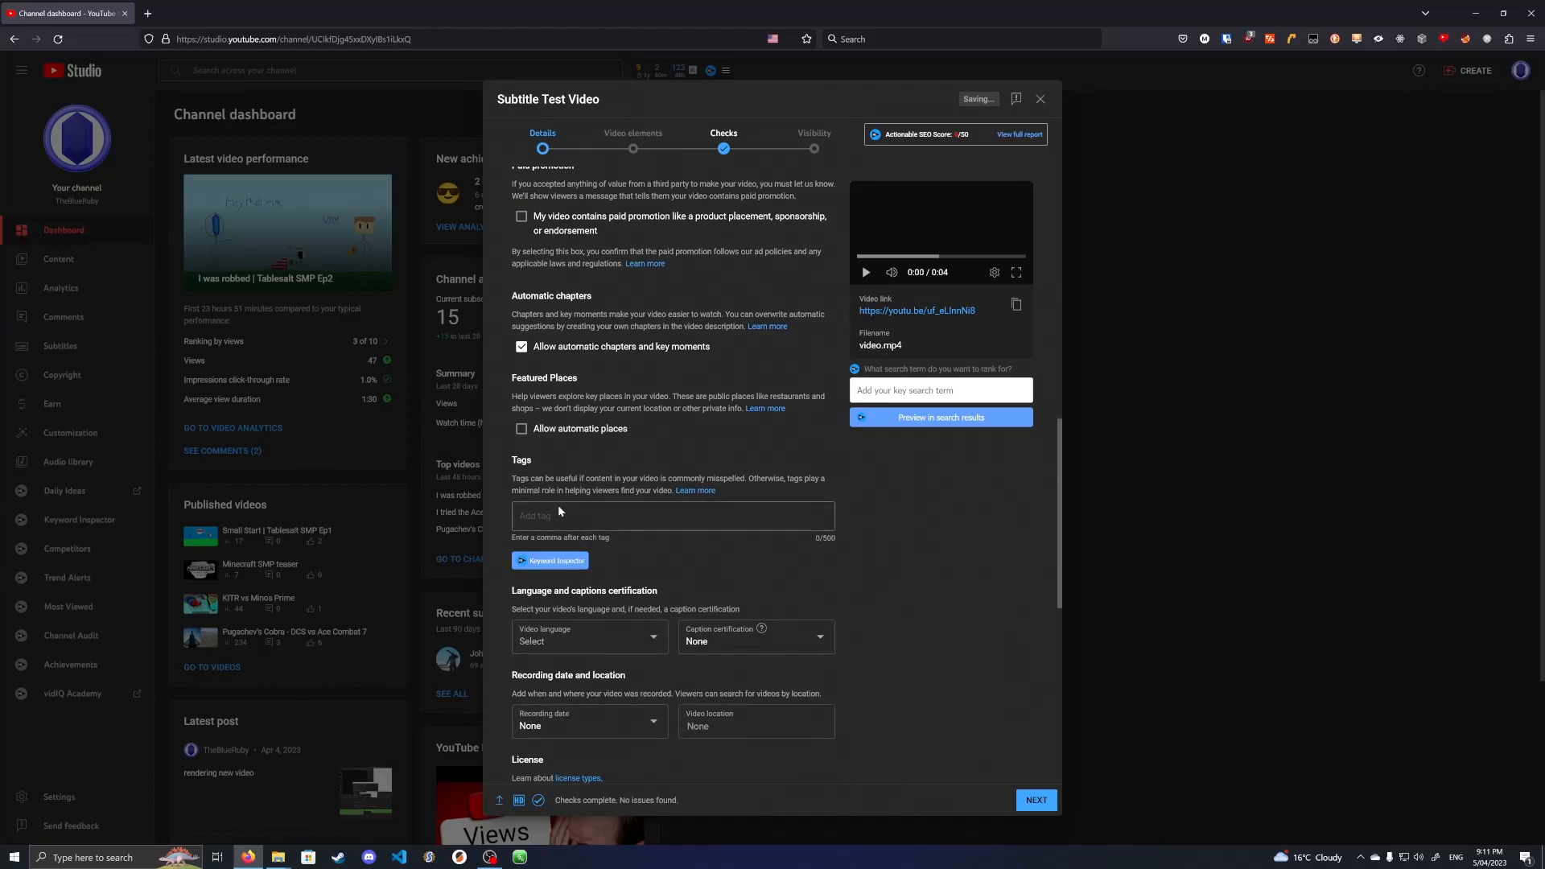
{"action": "left_click", "coordinate": [558, 519]}
{"action": "type", "text": "test,subtitle"}
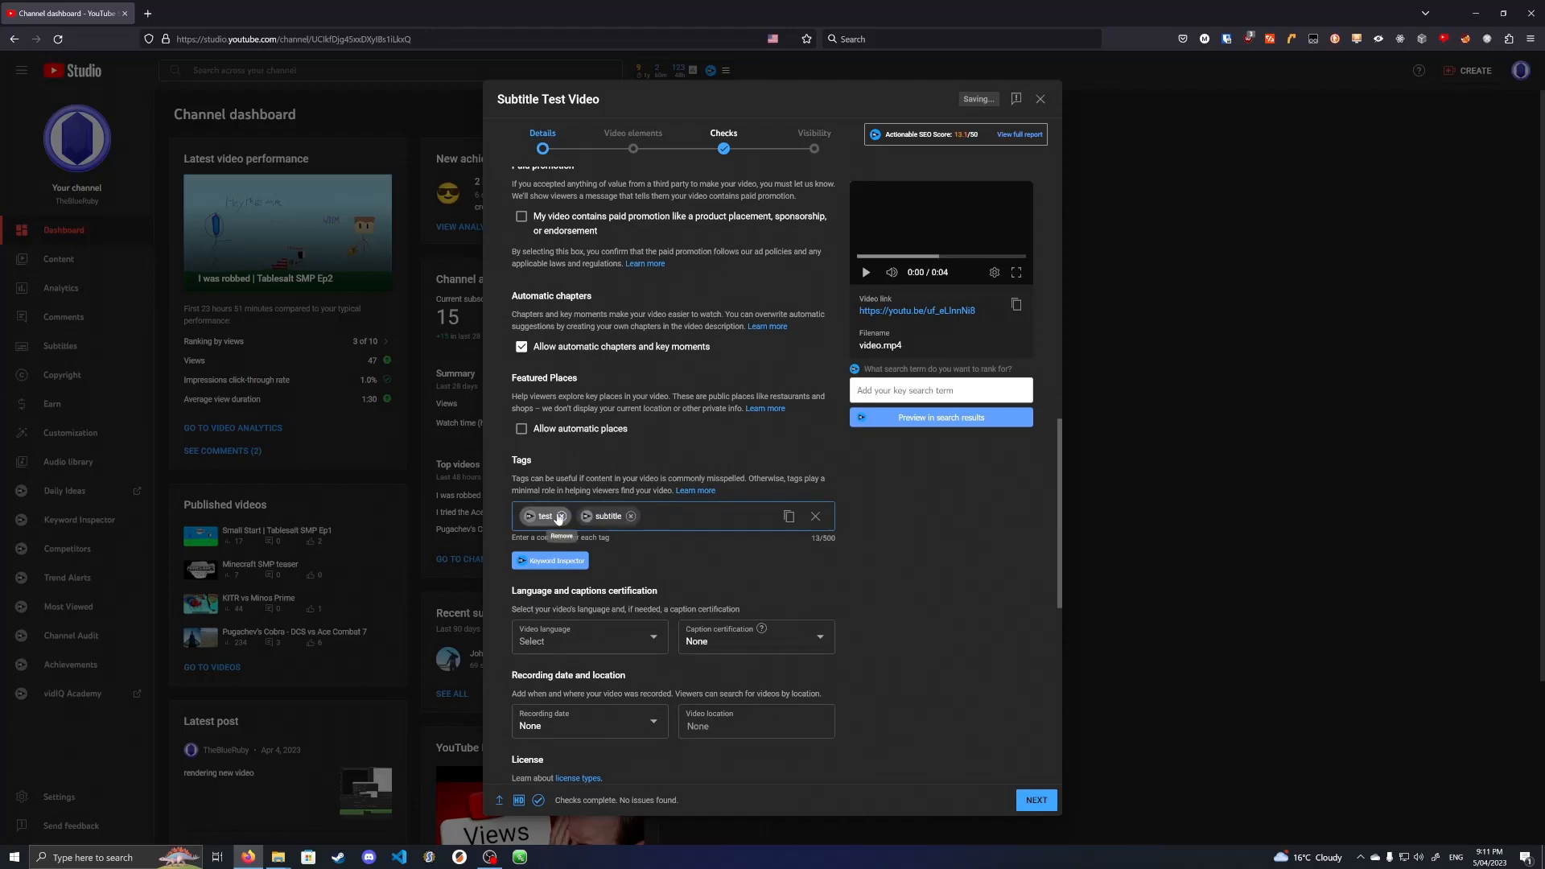
Set the video language to English.
{"action": "scroll", "coordinate": [560, 515], "scroll_direction": "down", "scroll_amount": 3}
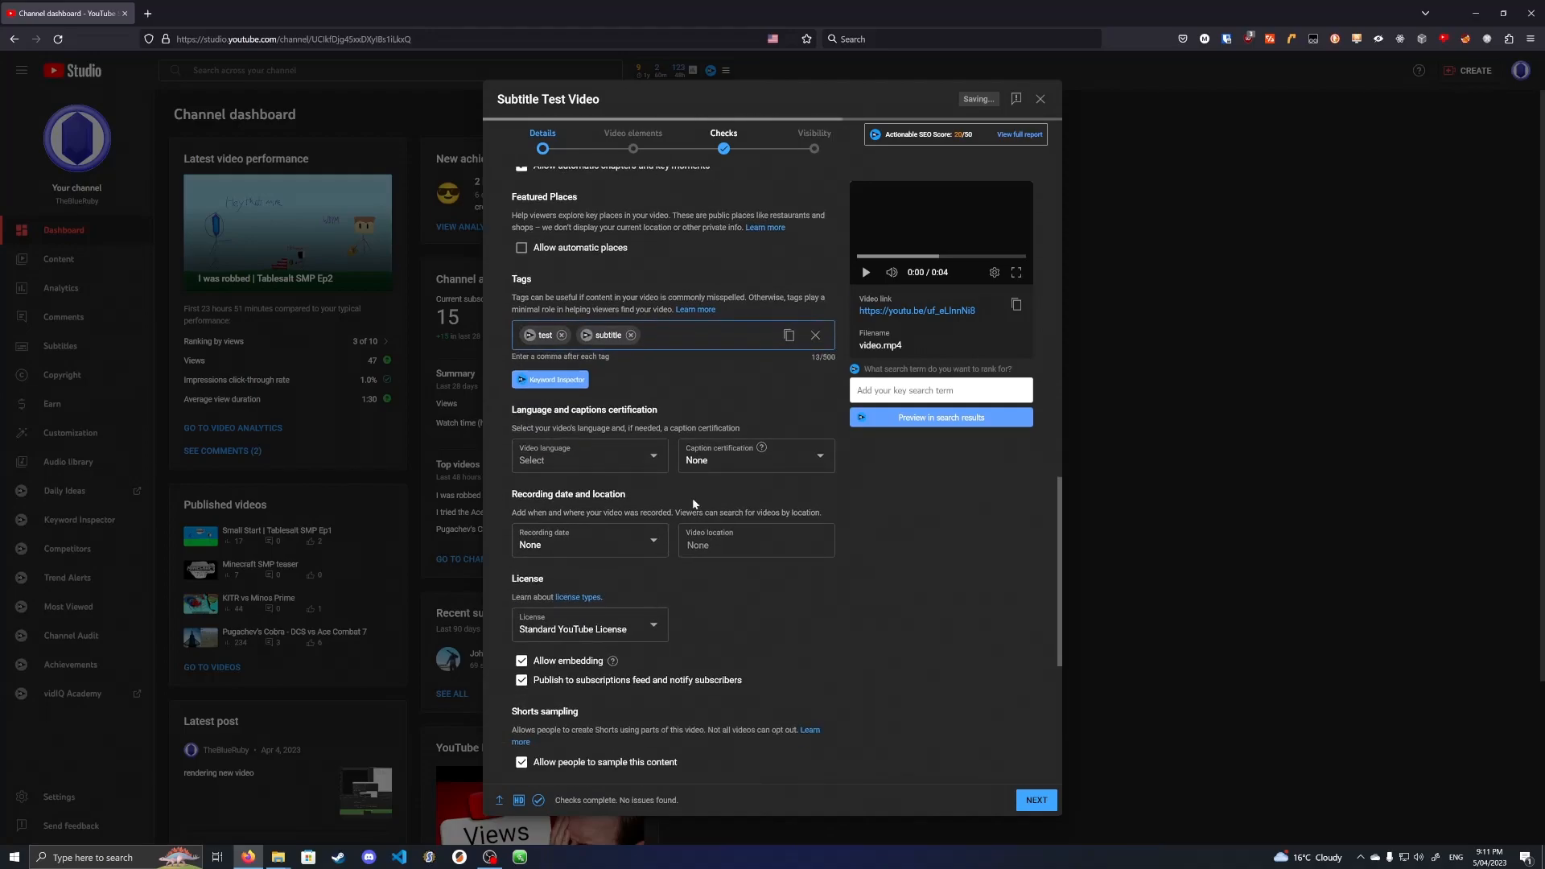
{"action": "left_click", "coordinate": [563, 462]}
{"action": "scroll", "coordinate": [563, 354], "scroll_direction": "down", "scroll_amount": 8}
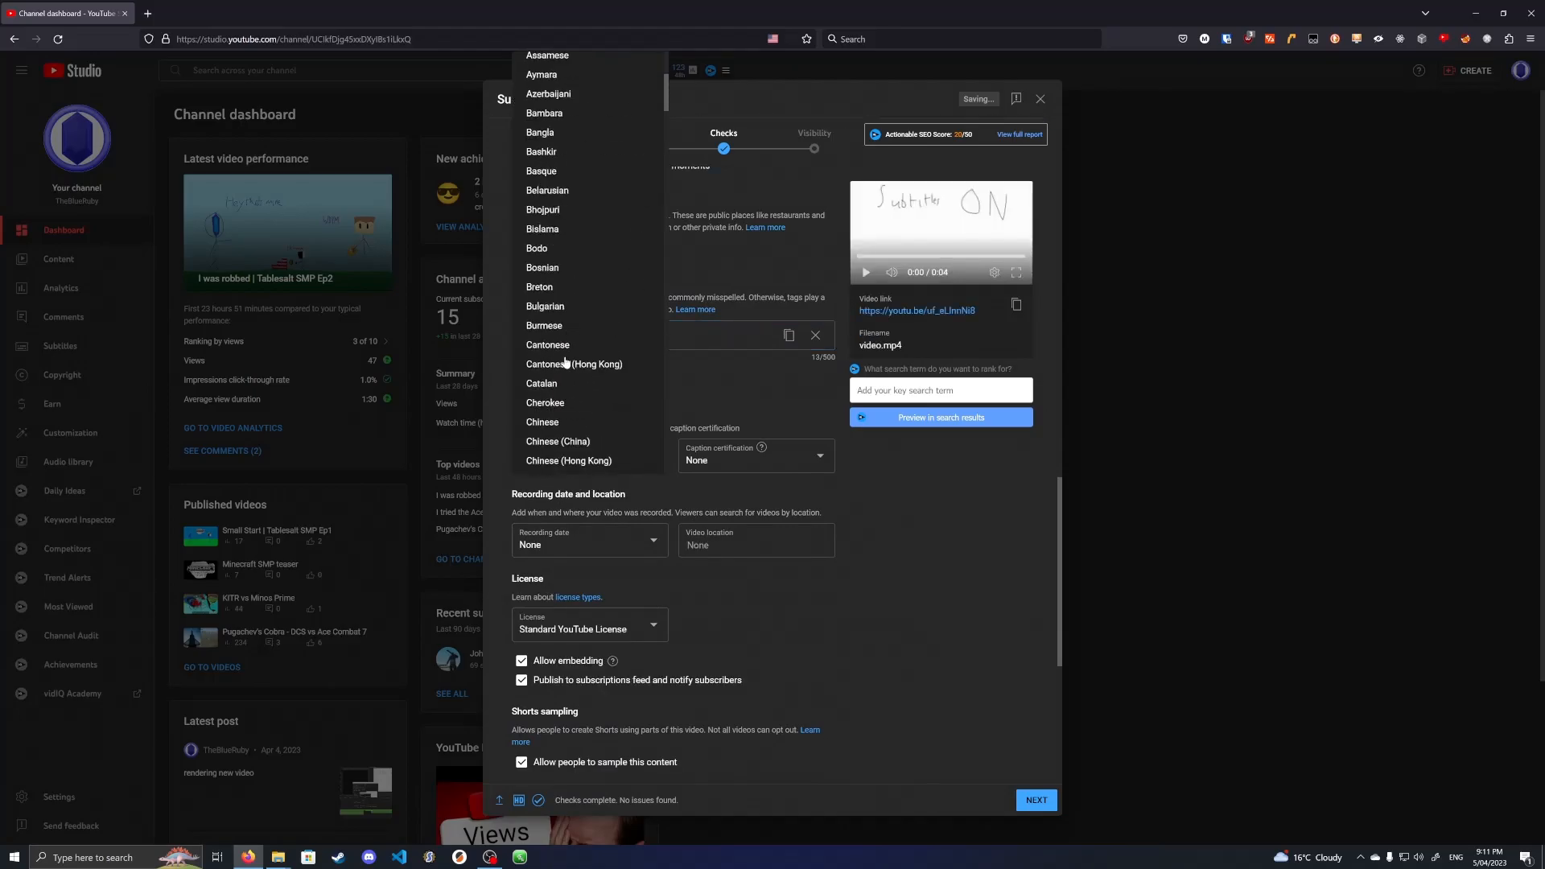
{"action": "scroll", "coordinate": [563, 354], "scroll_direction": "down", "scroll_amount": 3}
{"action": "scroll", "coordinate": [566, 193], "scroll_direction": "up", "scroll_amount": 3}
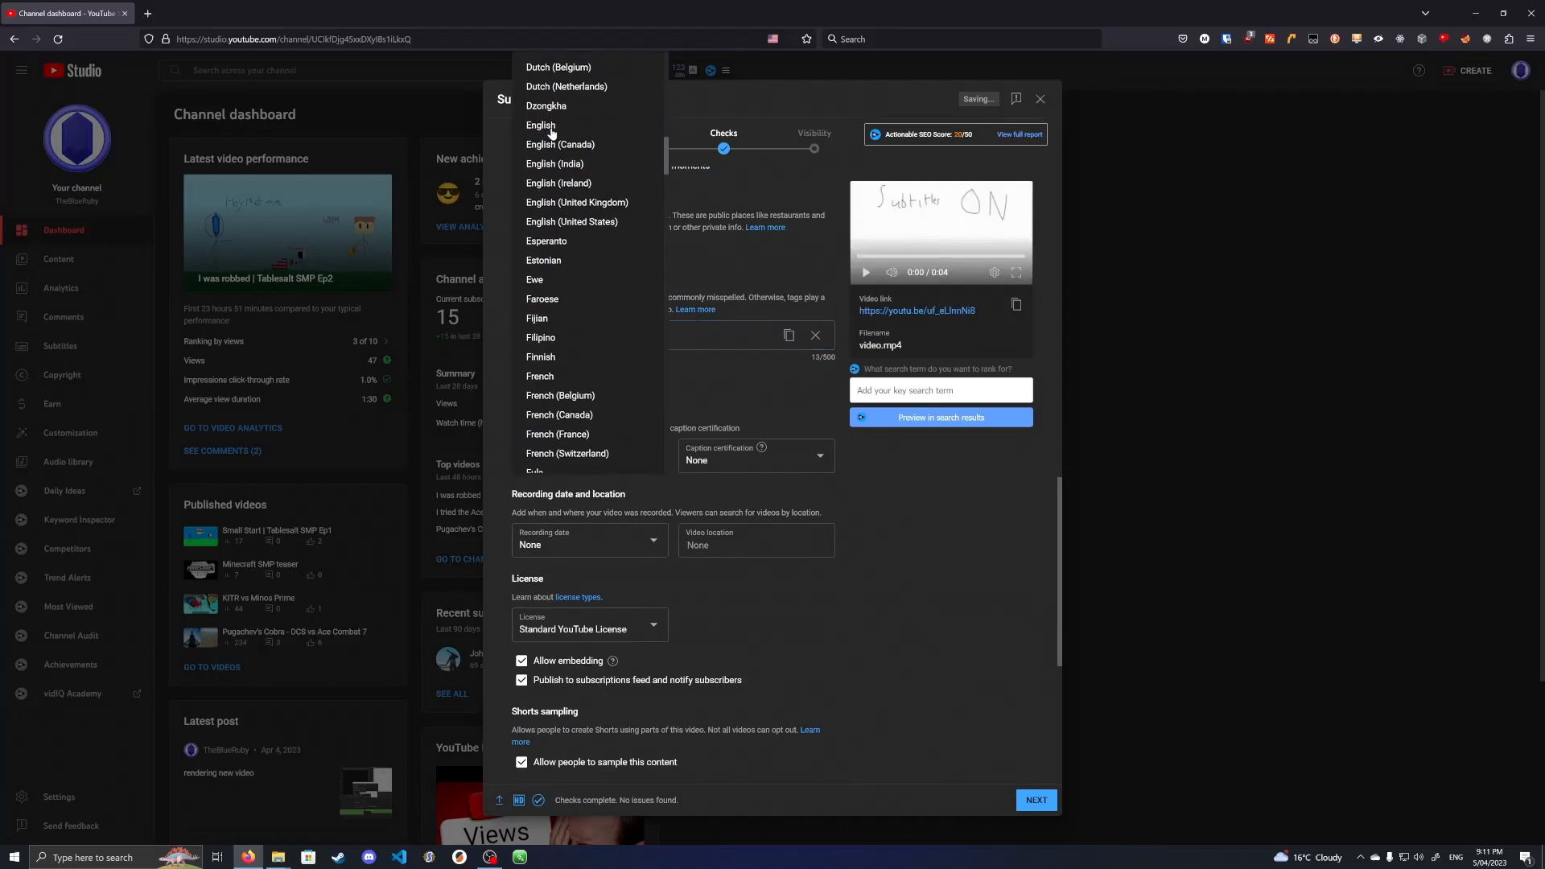
{"action": "left_click", "coordinate": [553, 135]}
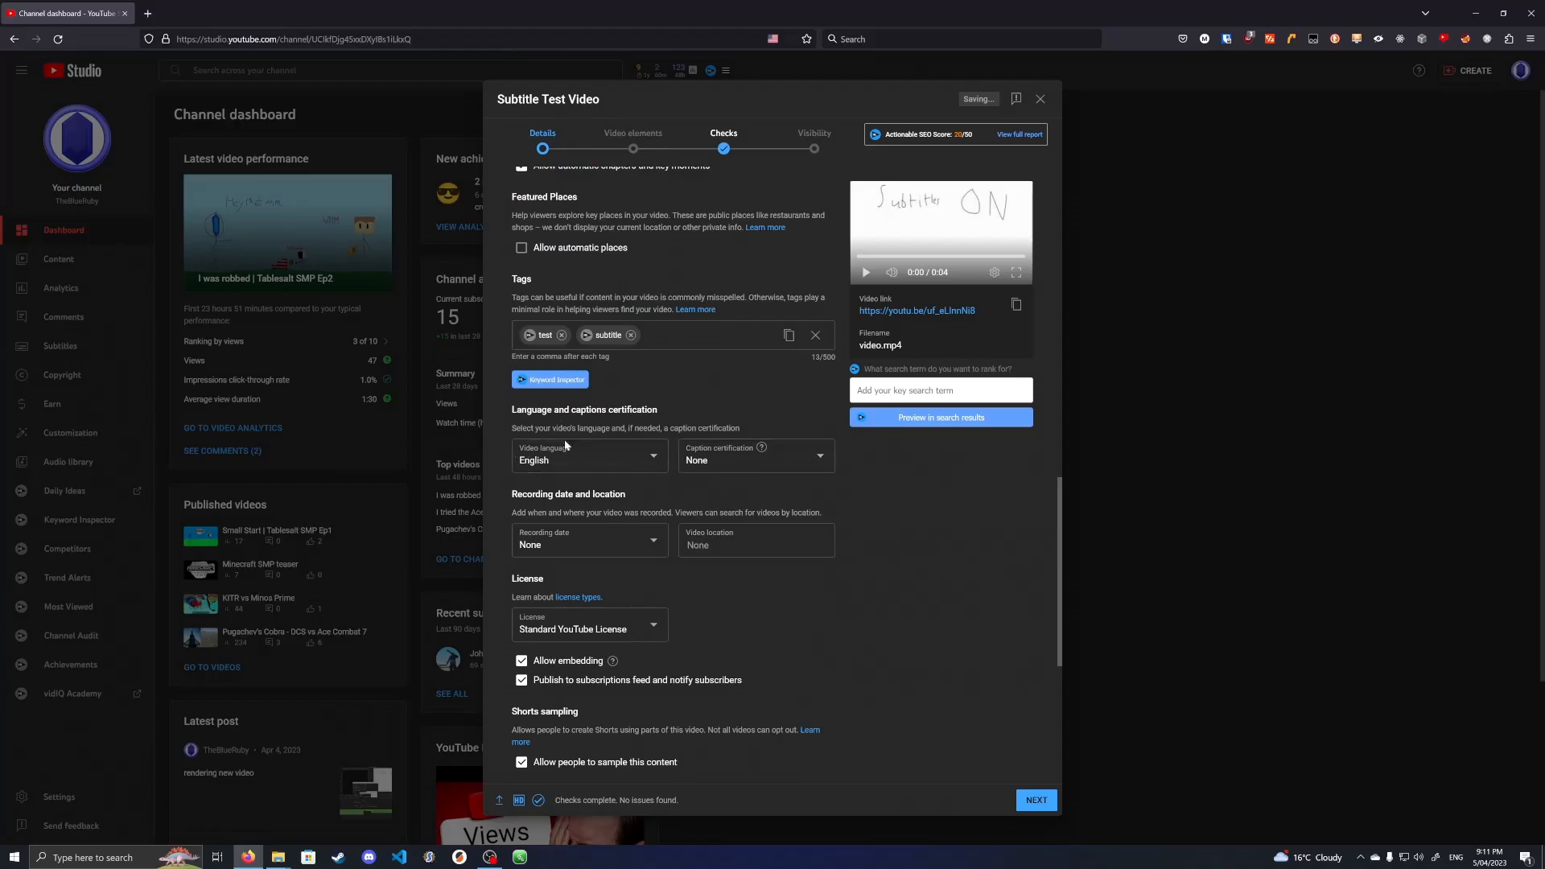
Set the caption certification to "This content has never aired on television in the U.S.".
{"action": "left_click", "coordinate": [732, 462]}
{"action": "left_click", "coordinate": [743, 473]}
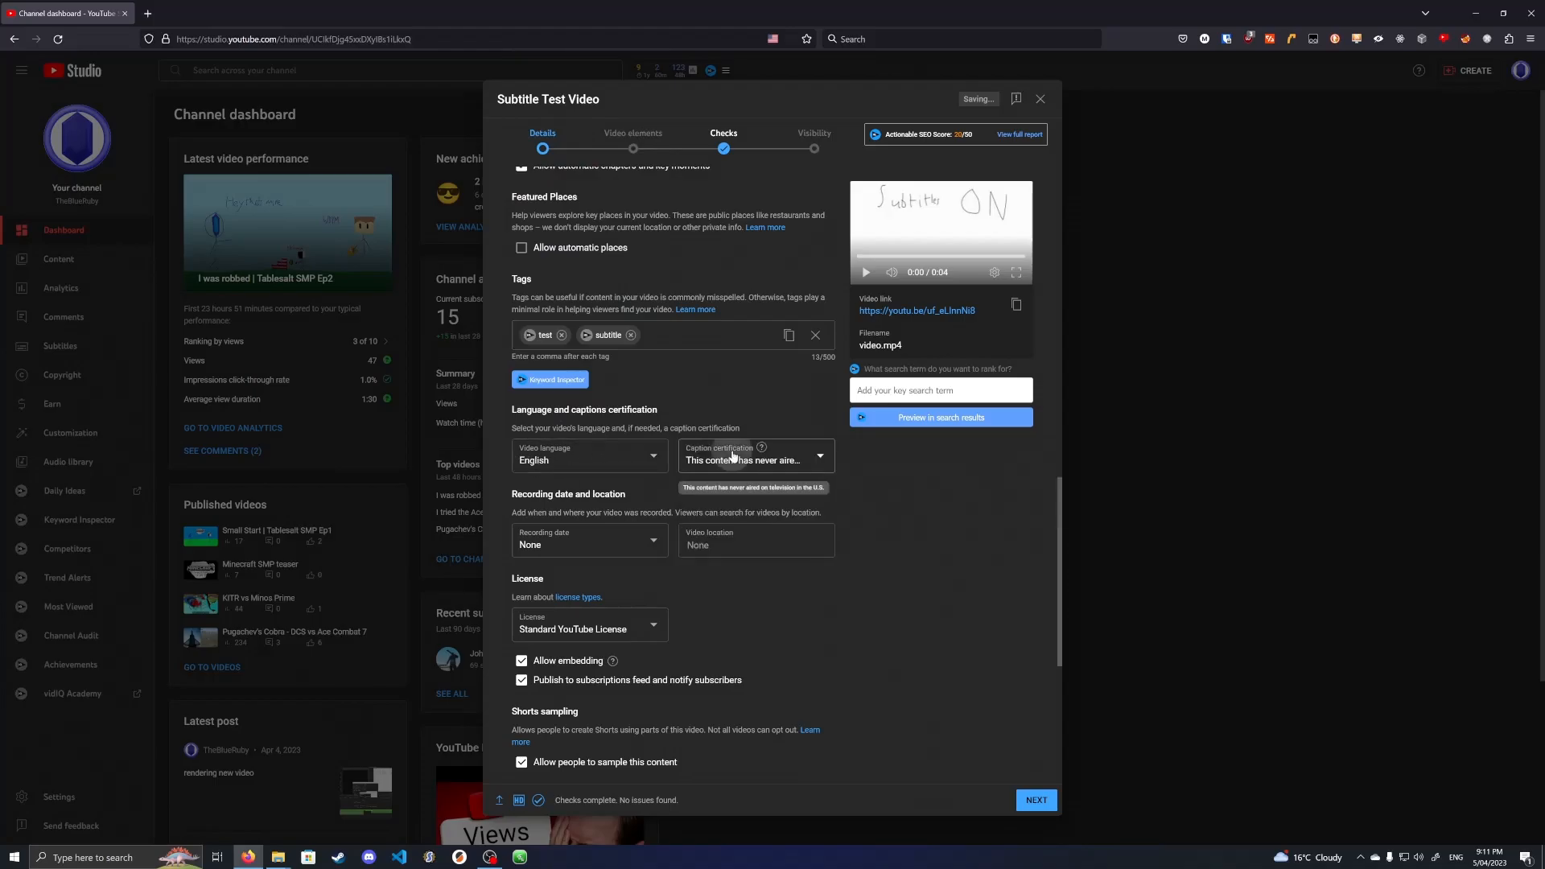
{"action": "left_click", "coordinate": [731, 451]}
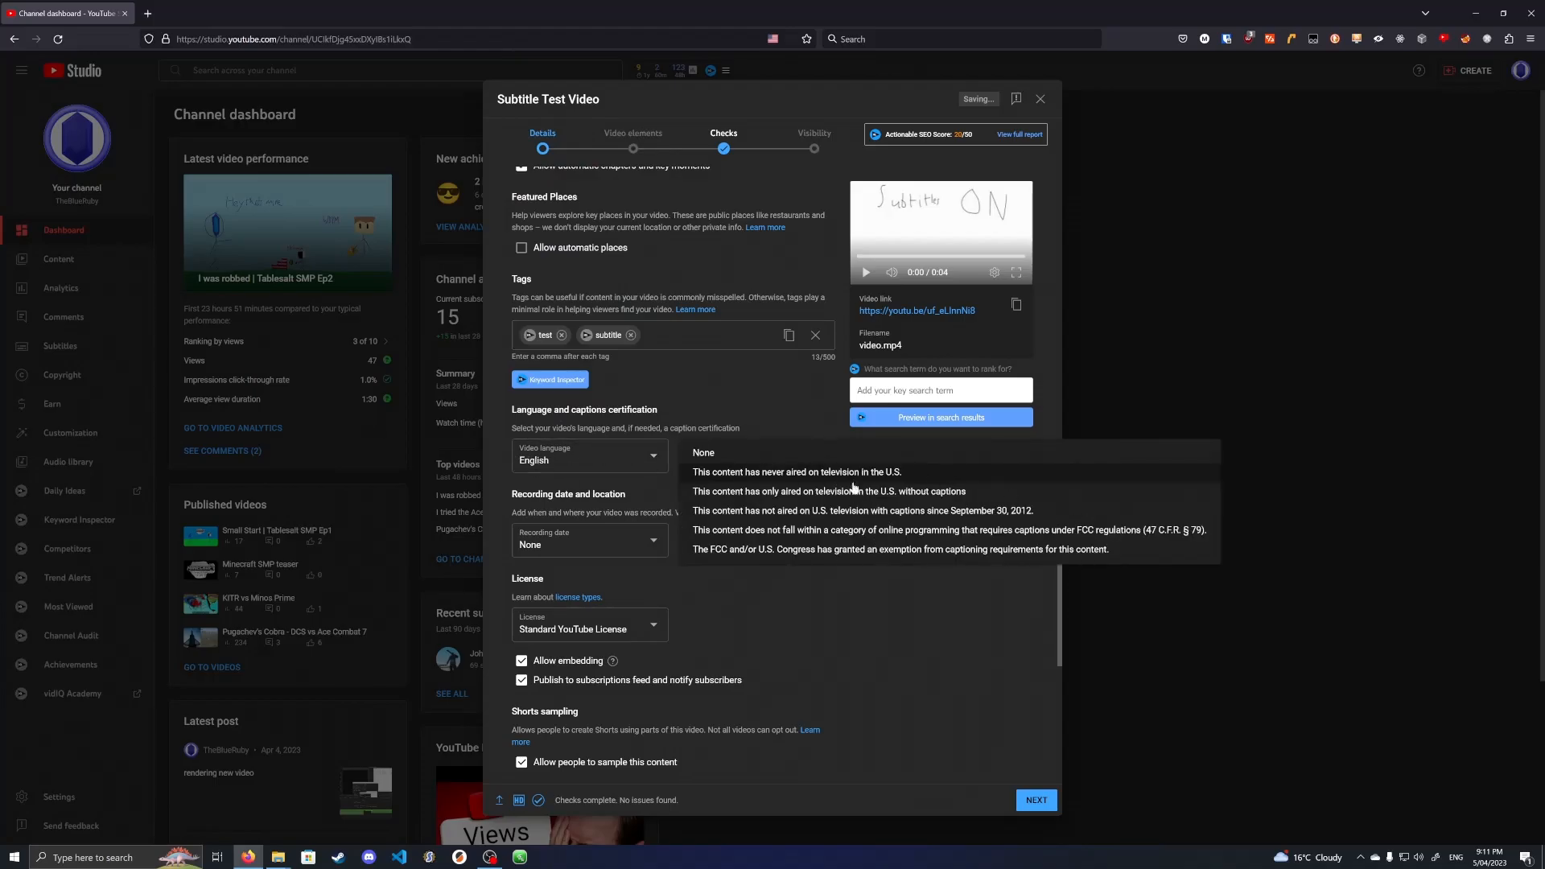
{"action": "left_click", "coordinate": [978, 628]}
Set the video category to Howto & Style.
{"action": "scroll", "coordinate": [626, 560], "scroll_direction": "down", "scroll_amount": 5}
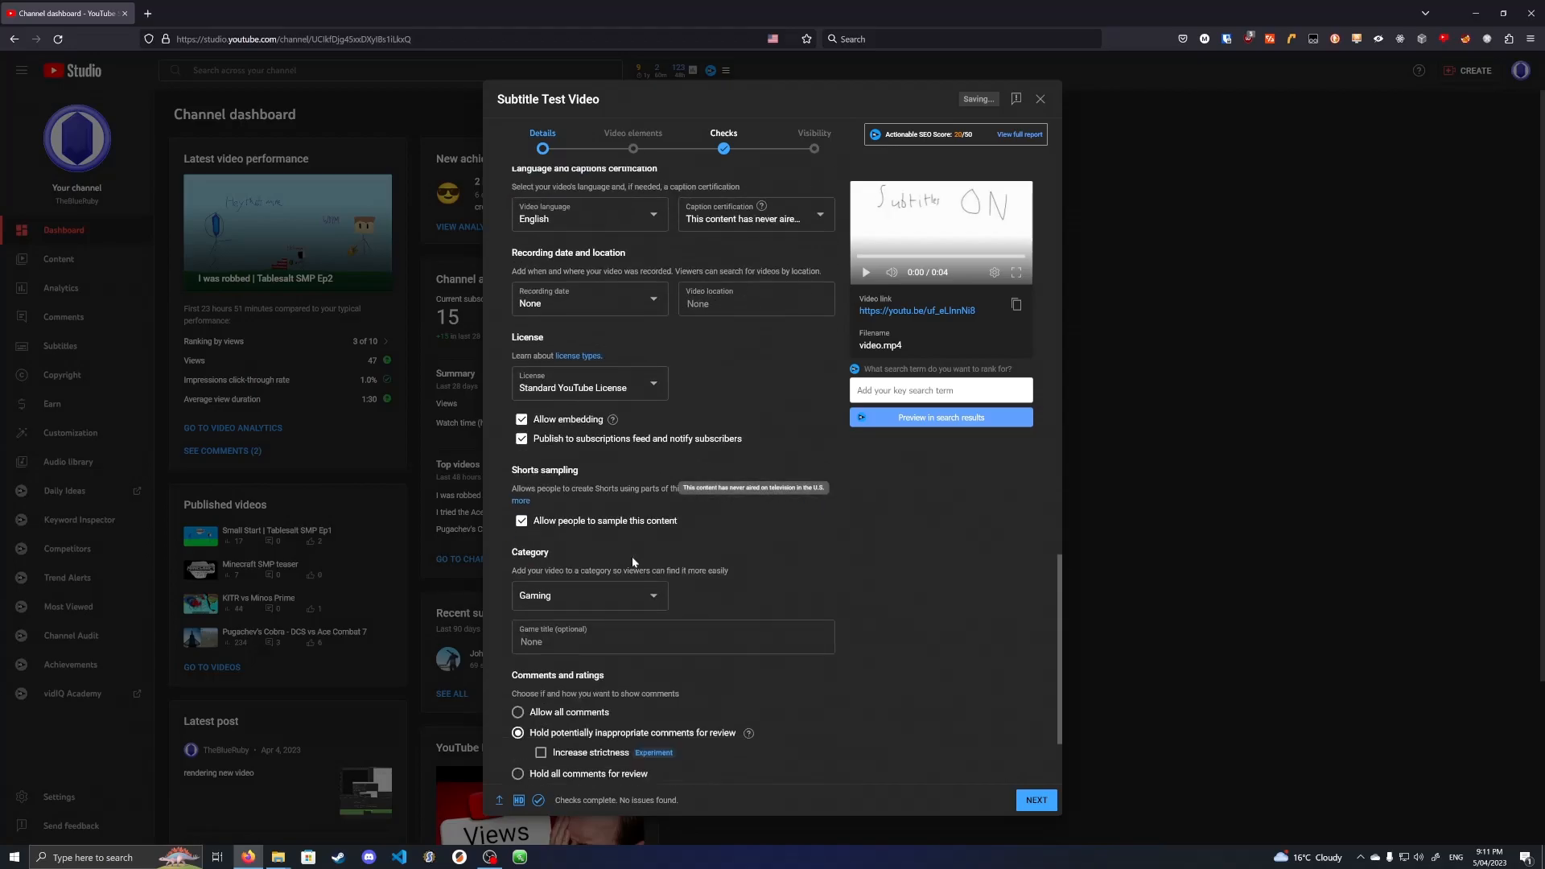
{"action": "left_click", "coordinate": [634, 486]}
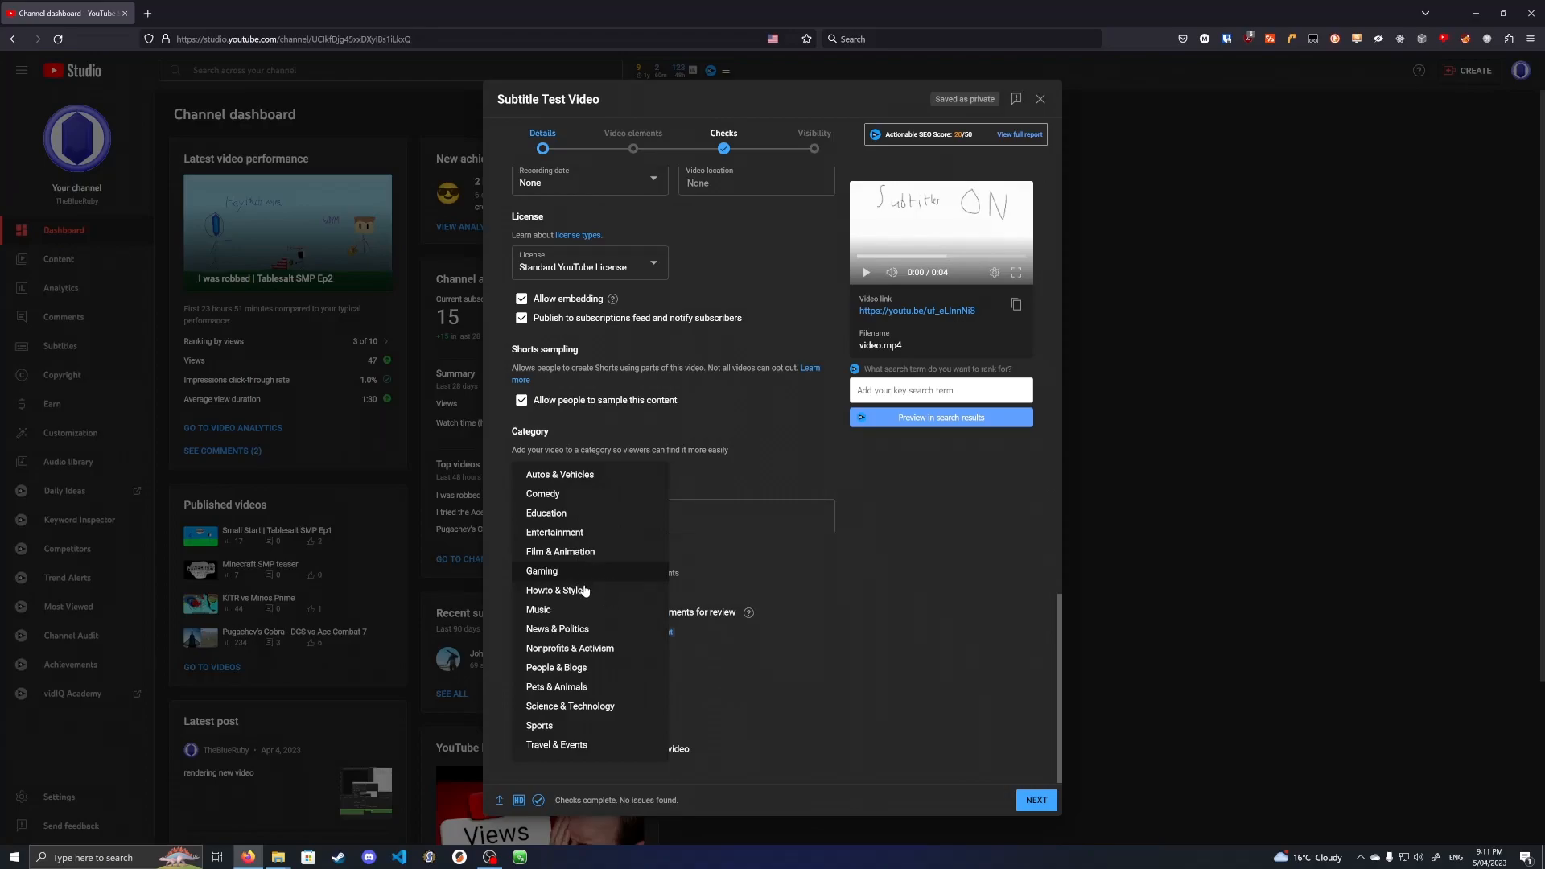
{"action": "left_click", "coordinate": [585, 591]}
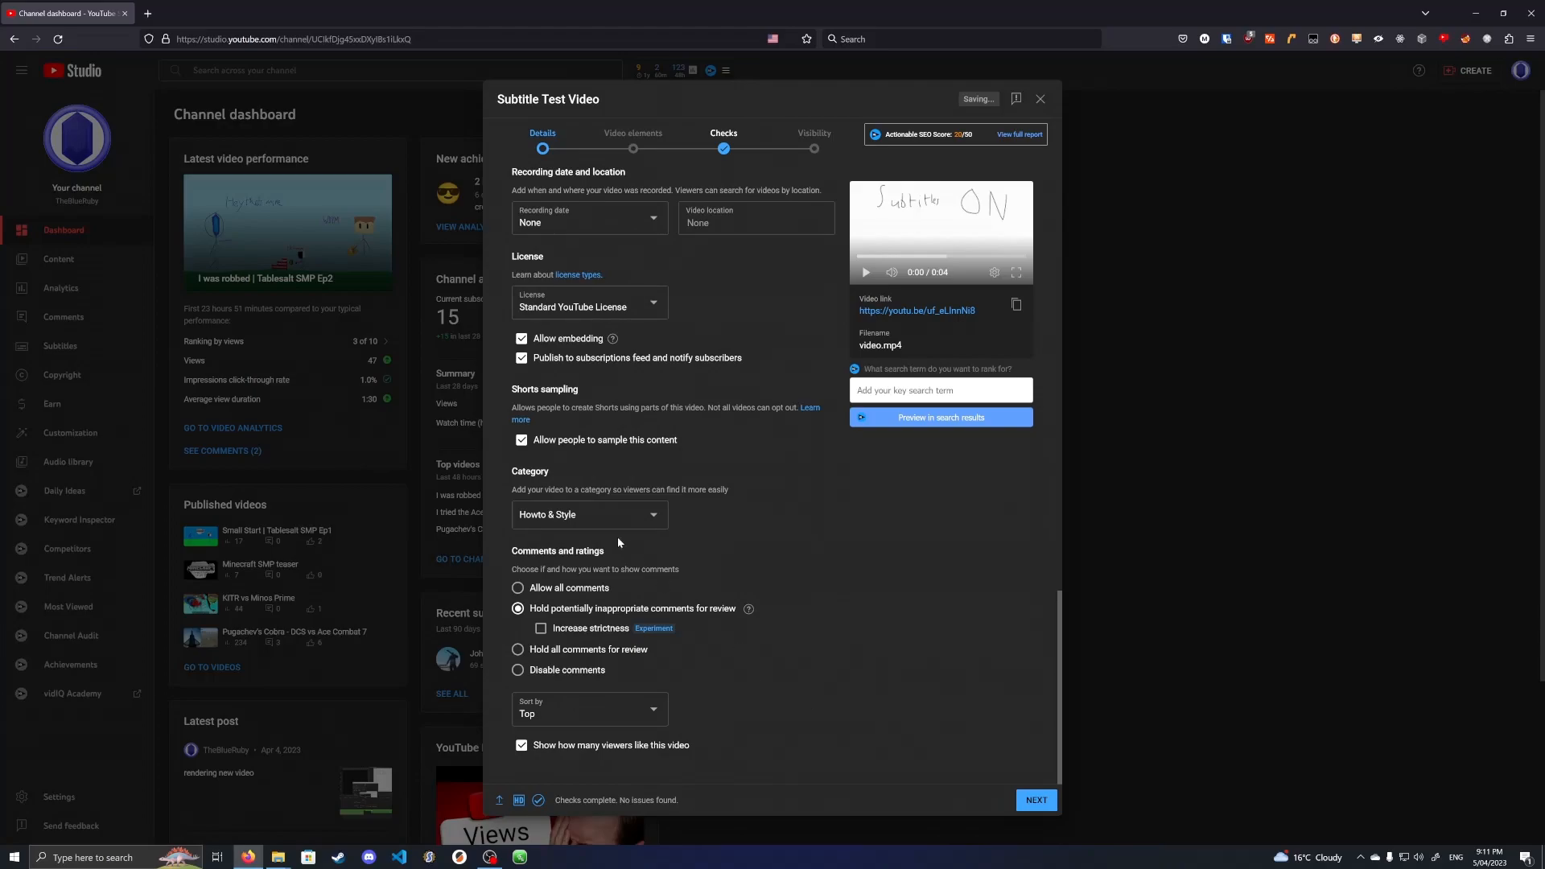
{"action": "left_click", "coordinate": [609, 518]}
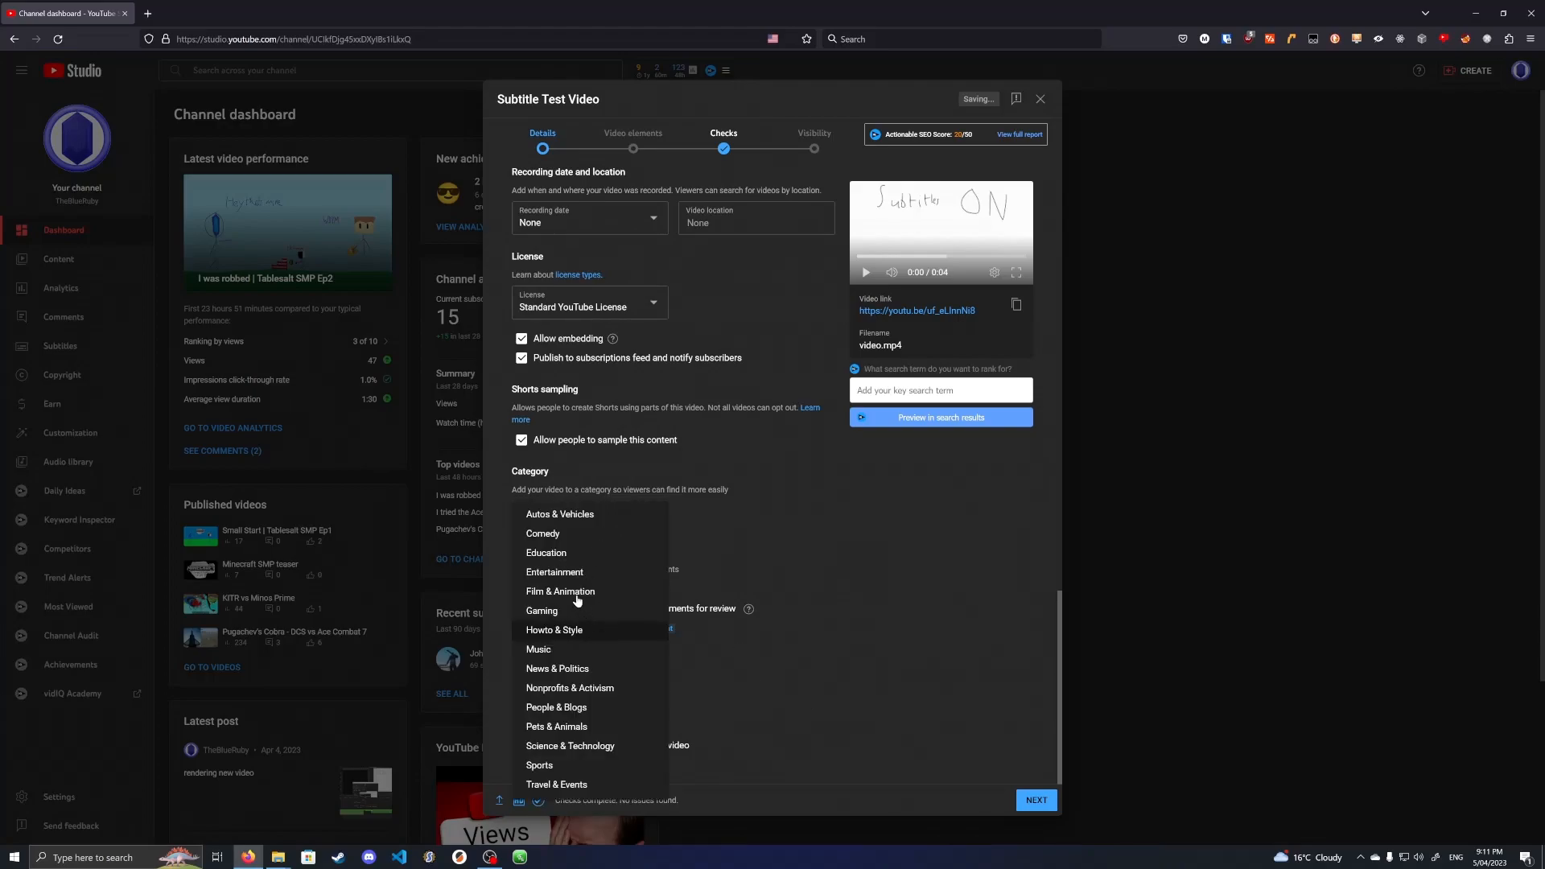
{"action": "left_click", "coordinate": [815, 626]}
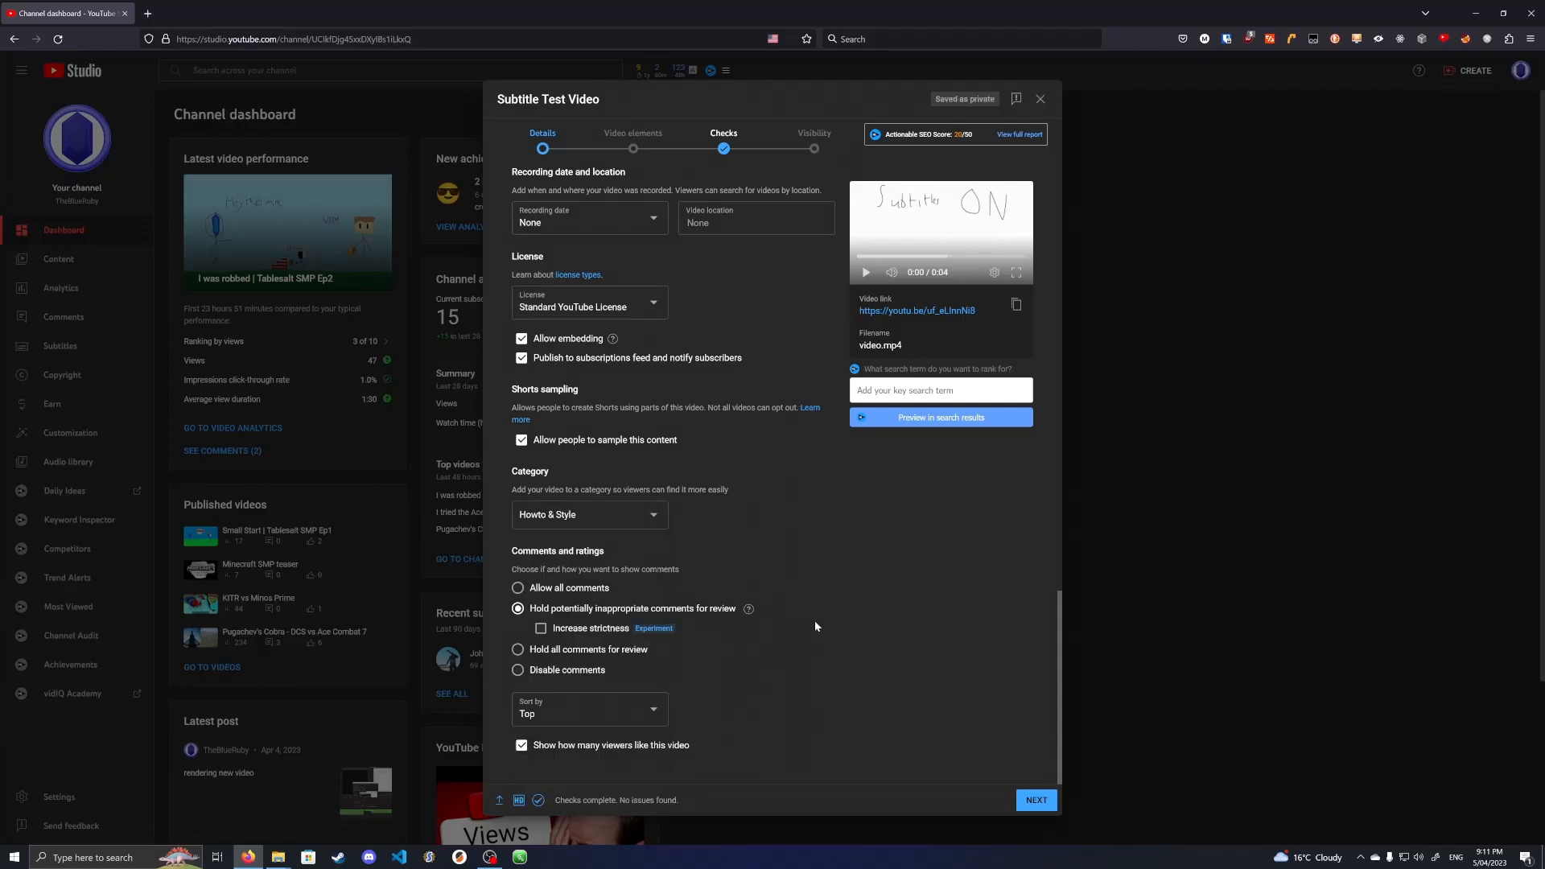
Replace "new video" at the end of the video description with "tutorial".
{"action": "scroll", "coordinate": [669, 602], "scroll_direction": "up", "scroll_amount": 20}
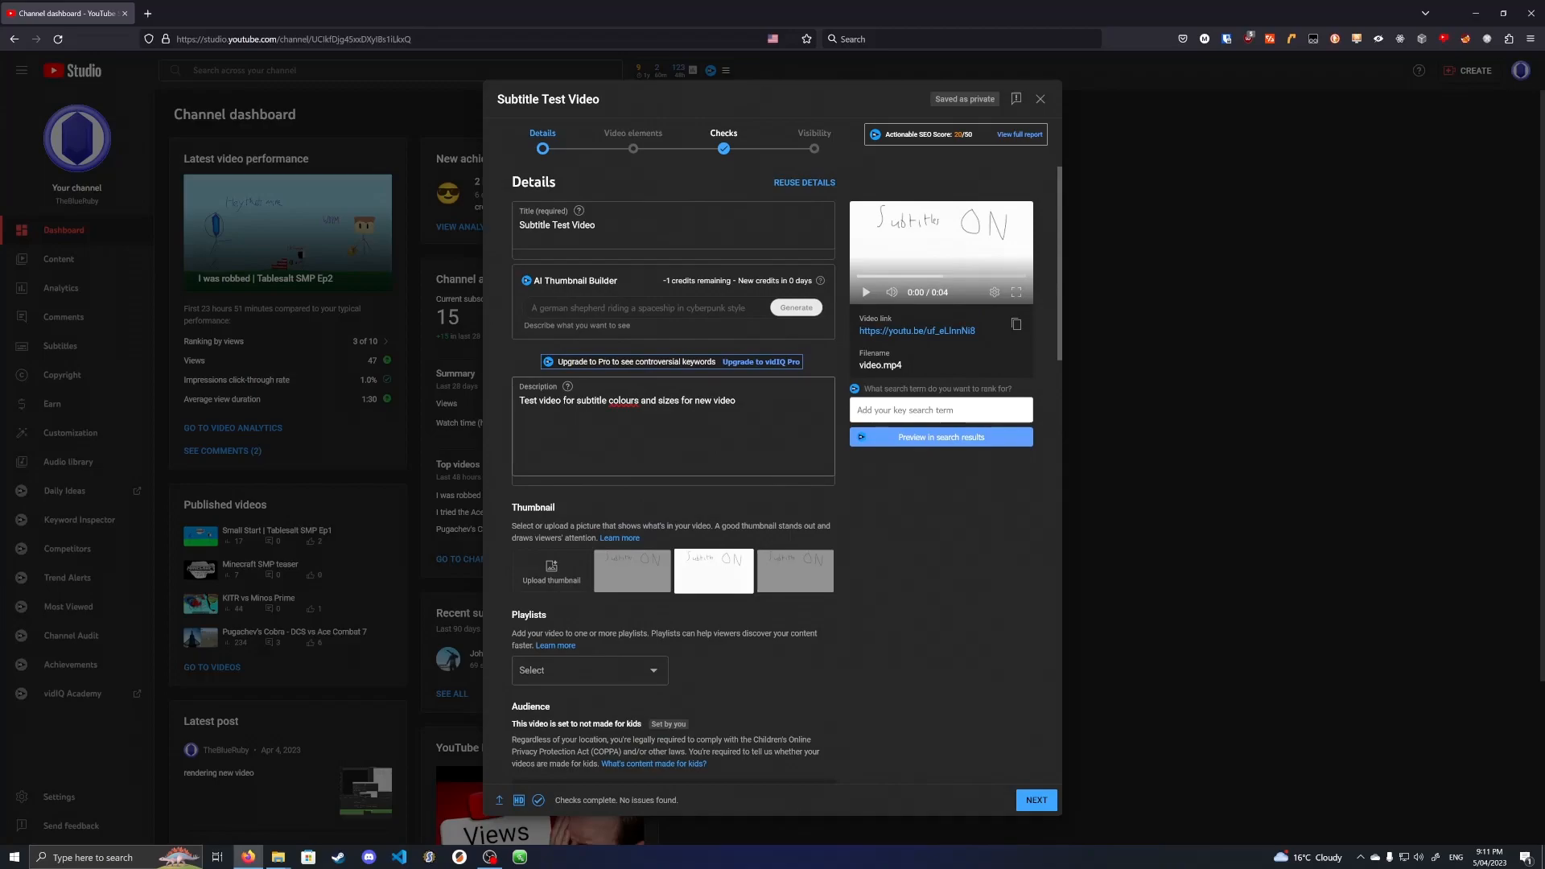
{"action": "double_click", "coordinate": [724, 400]}
{"action": "left_click_drag", "start_coordinate": [736, 401], "coordinate": [694, 400]}
{"action": "type", "text": "tutorial"}
Add English subtitles with timing to the video from video.ytt in the YouTube\Subtitle Test folder and publish them.
{"action": "left_click", "coordinate": [1038, 800]}
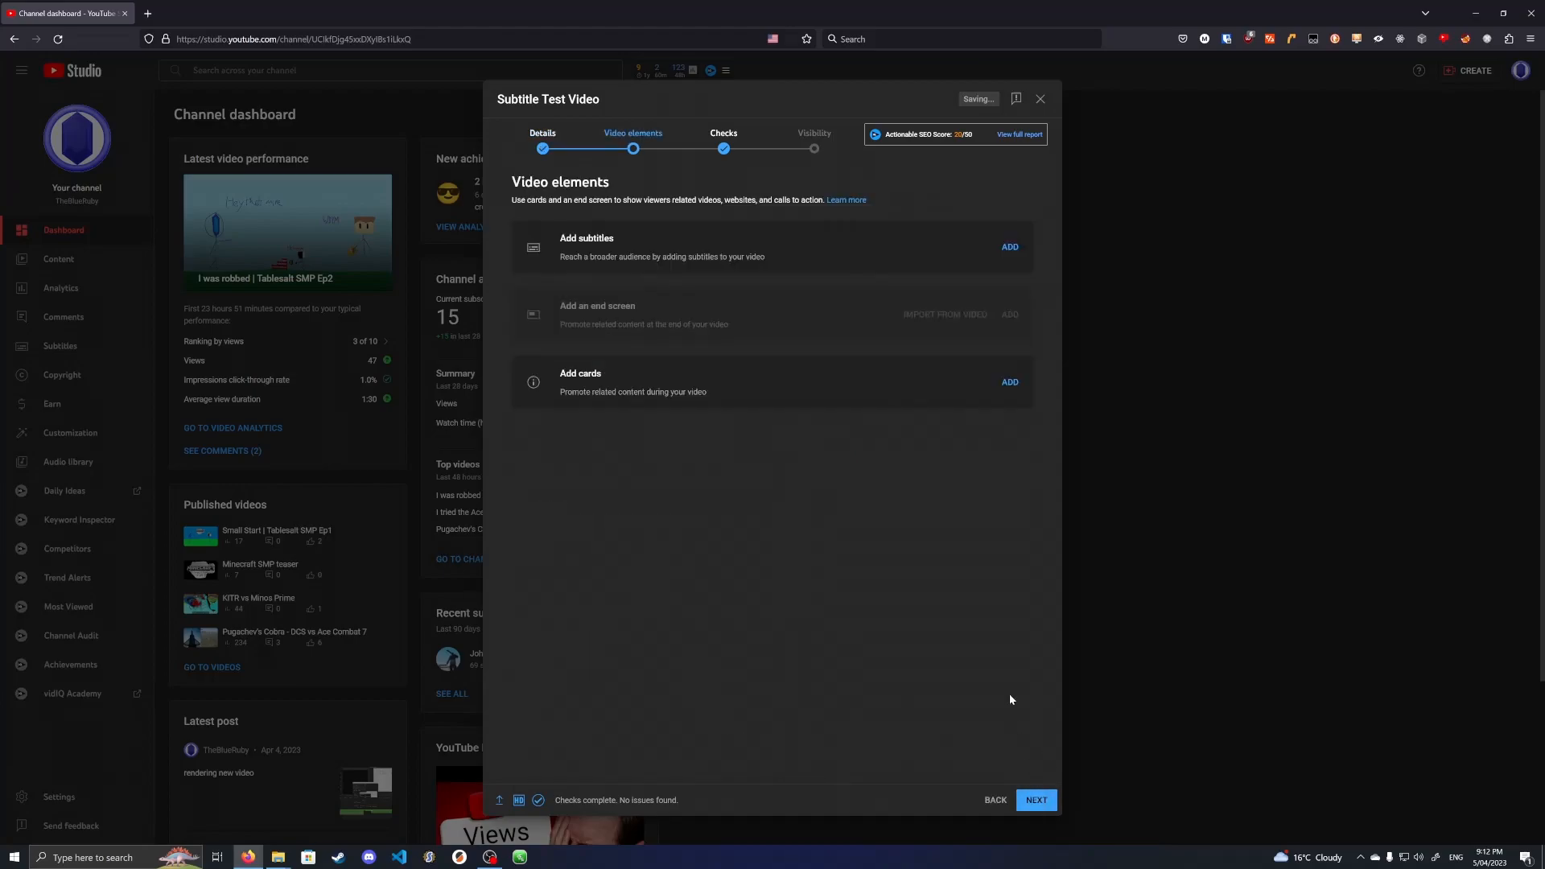
{"action": "left_click", "coordinate": [1010, 248]}
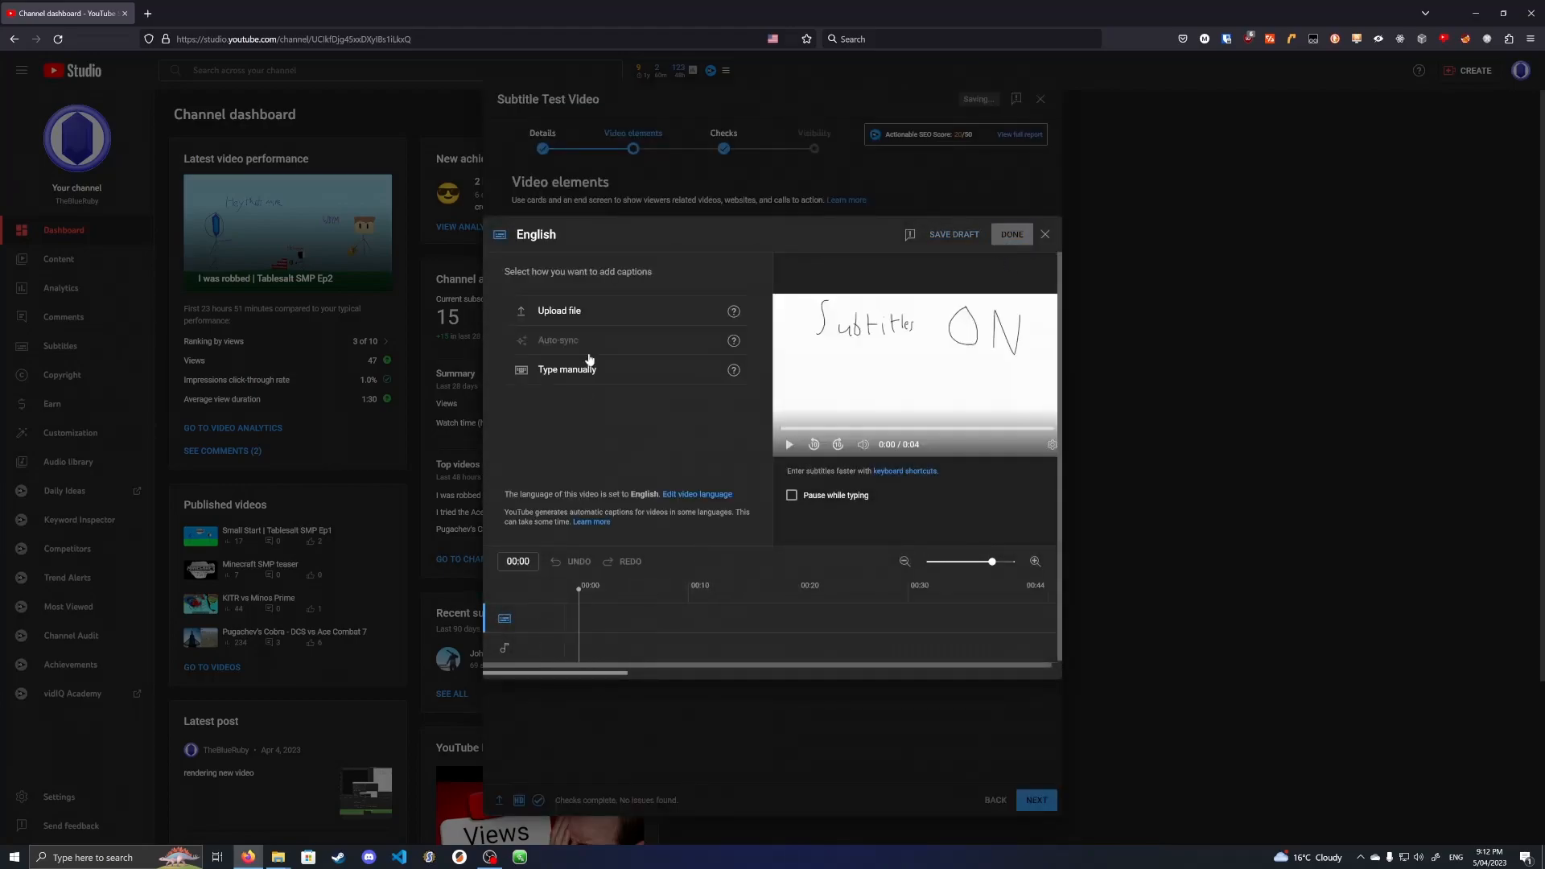
{"action": "left_click", "coordinate": [609, 309]}
{"action": "left_click", "coordinate": [838, 505]}
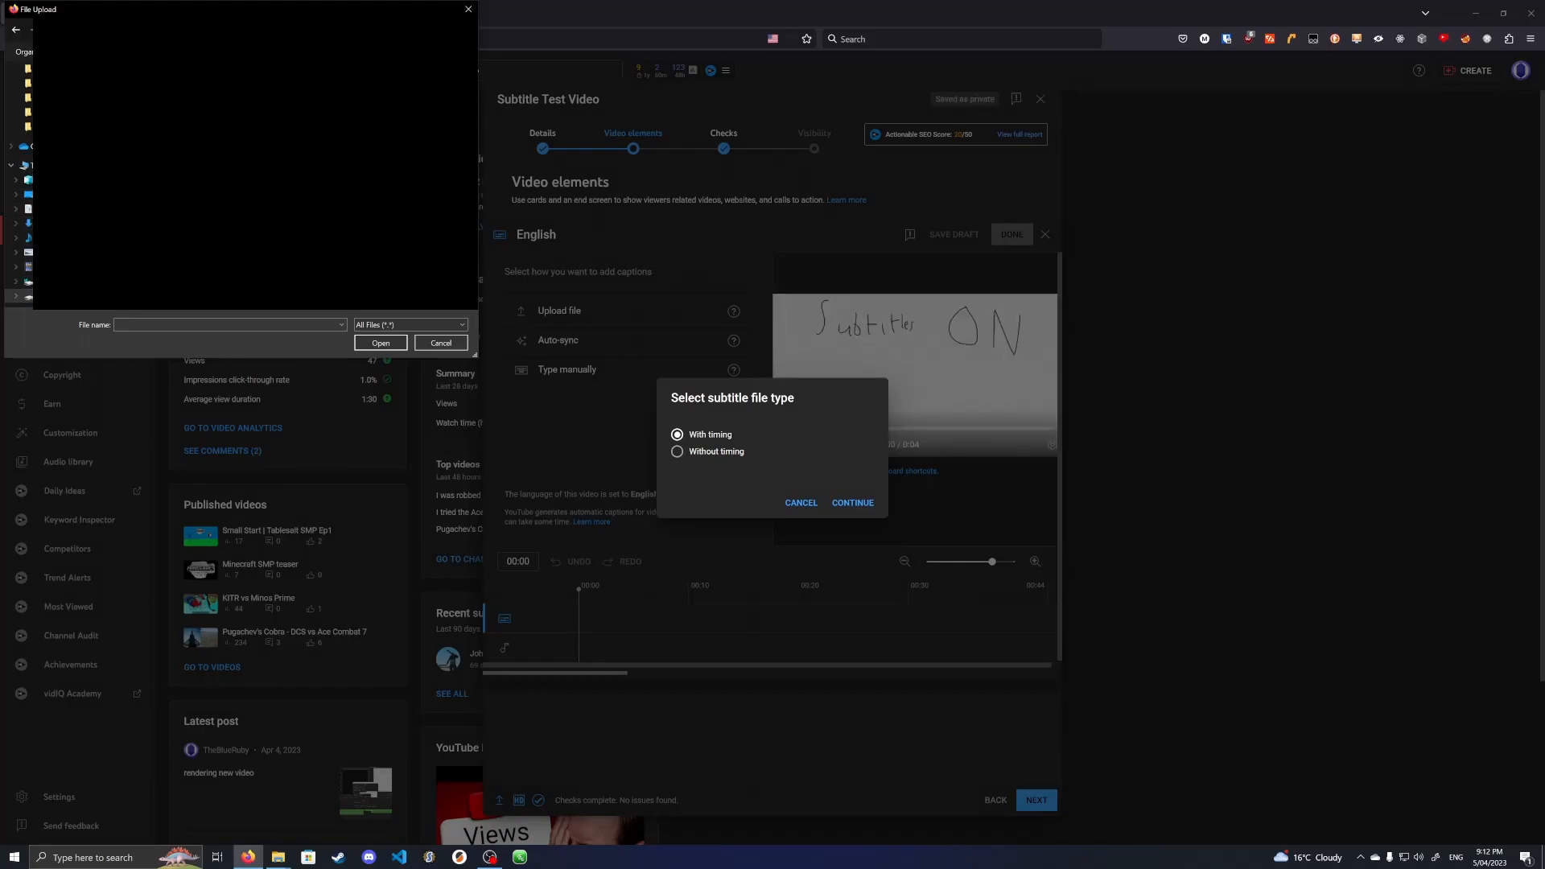
{"action": "left_click", "coordinate": [441, 343]}
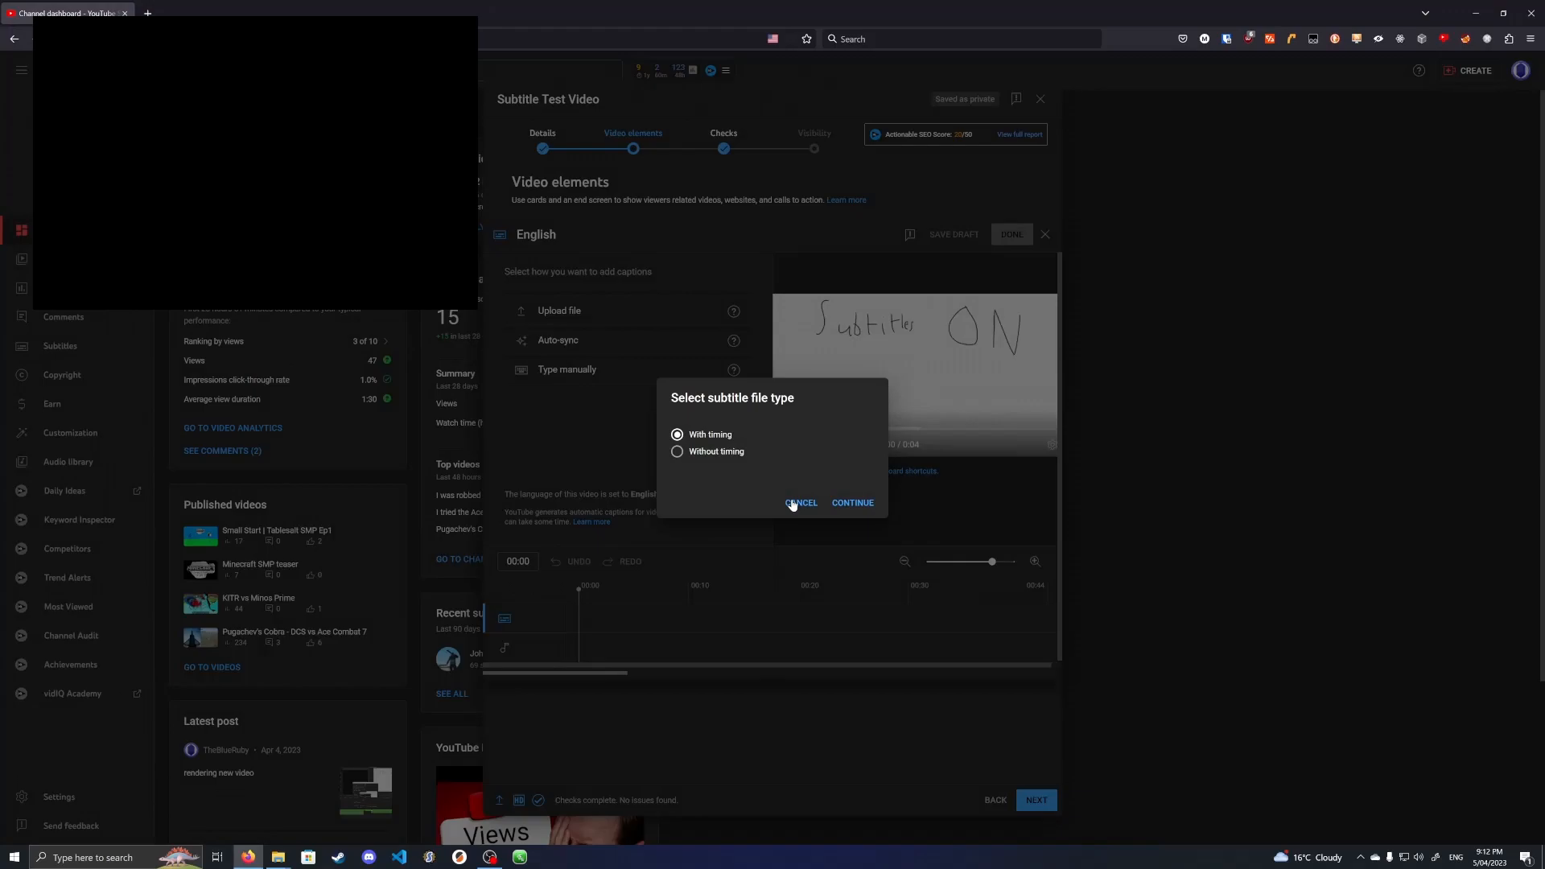
{"action": "left_click", "coordinate": [852, 503]}
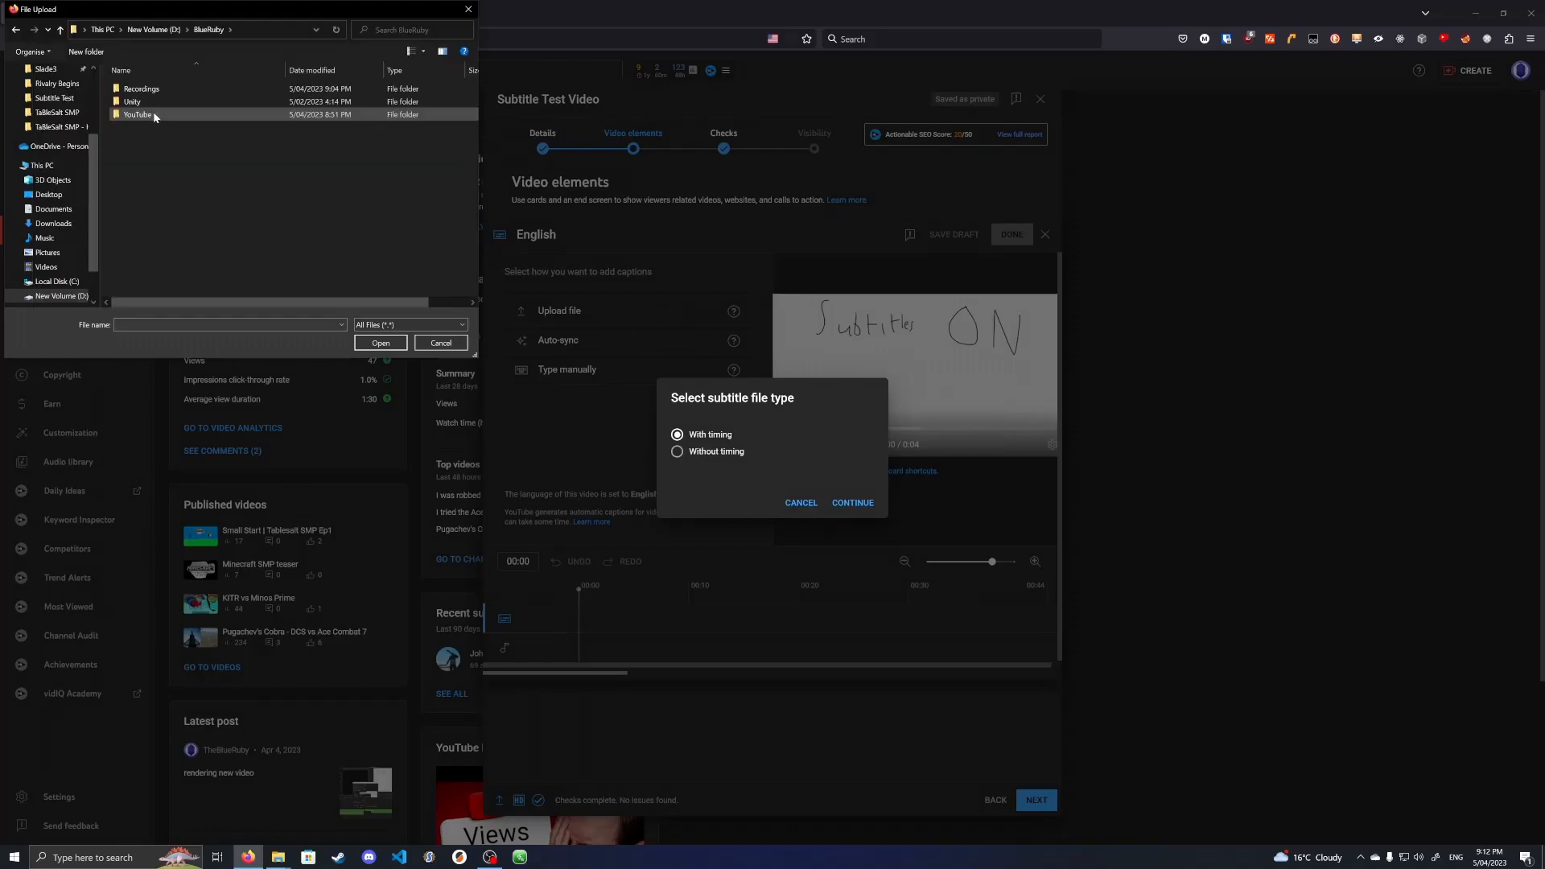
{"action": "double_click", "coordinate": [156, 117]}
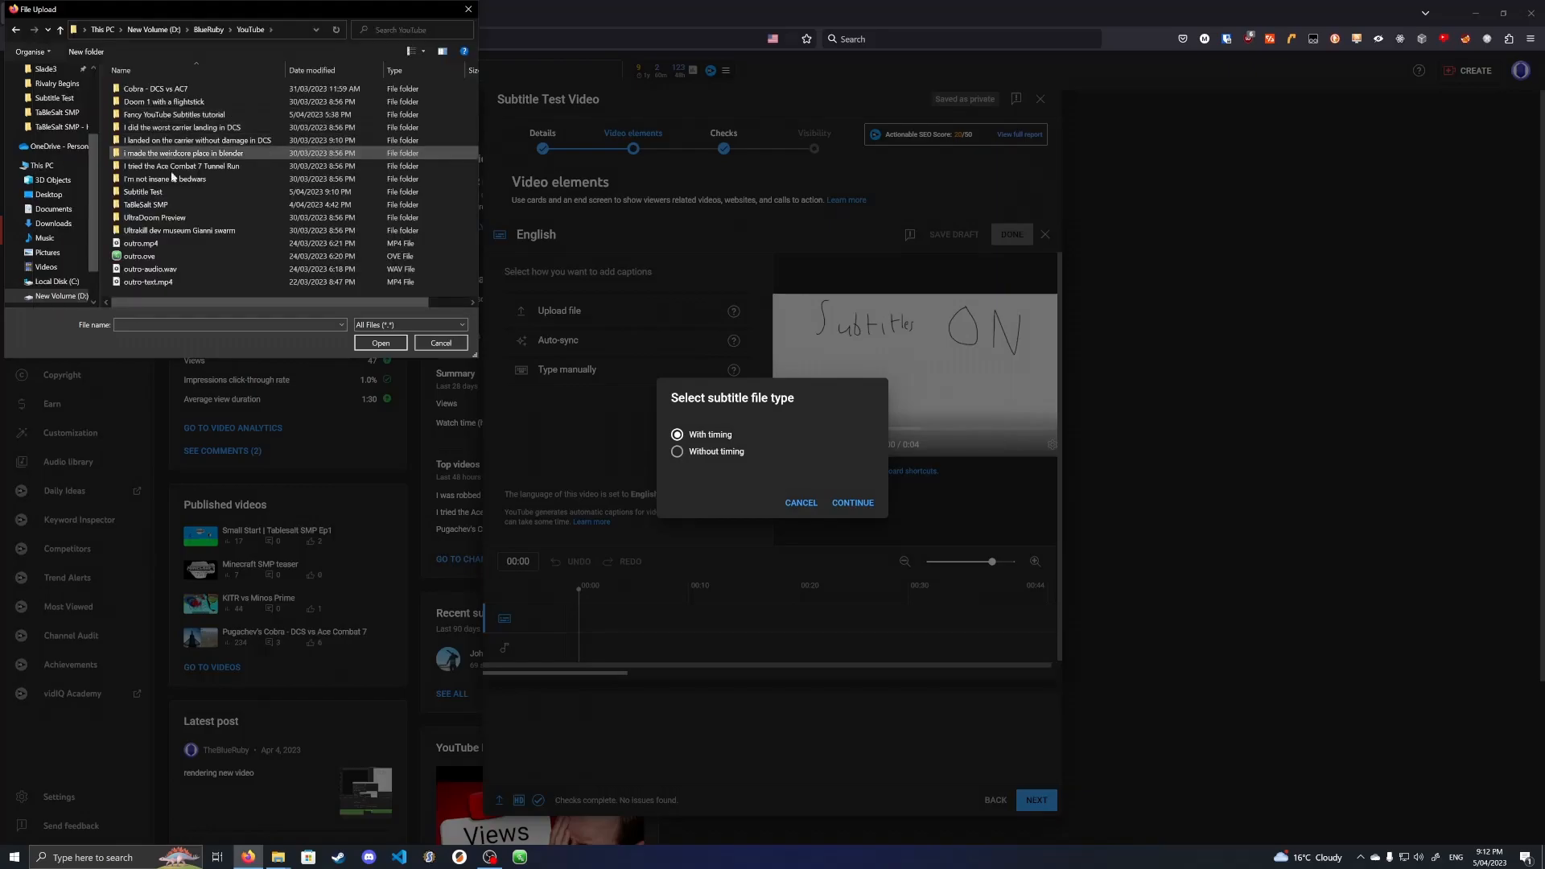
{"action": "double_click", "coordinate": [144, 192]}
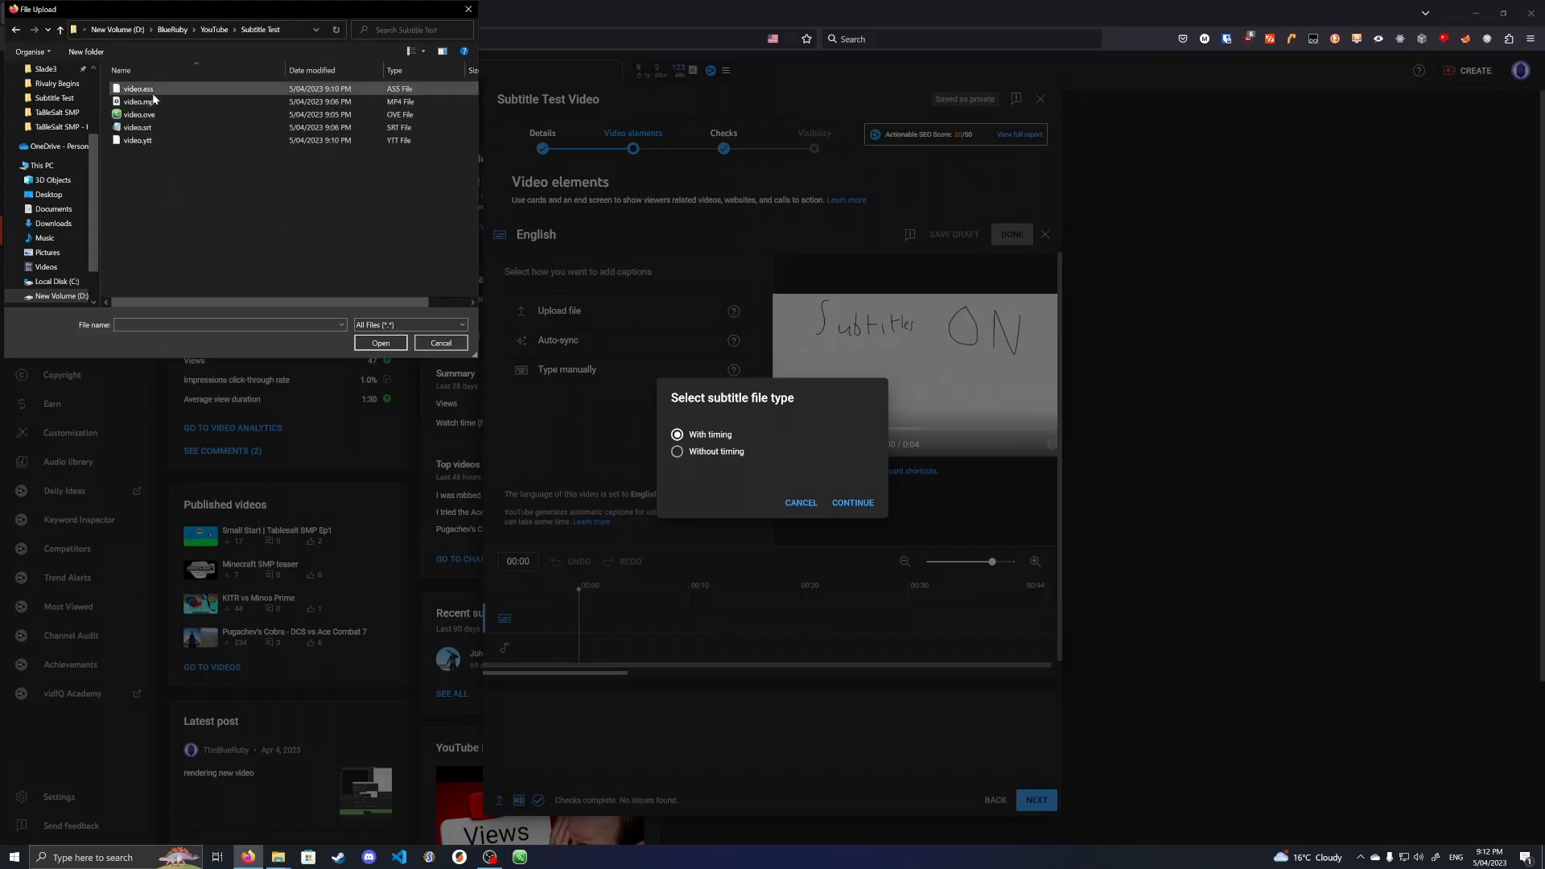
{"action": "double_click", "coordinate": [150, 141]}
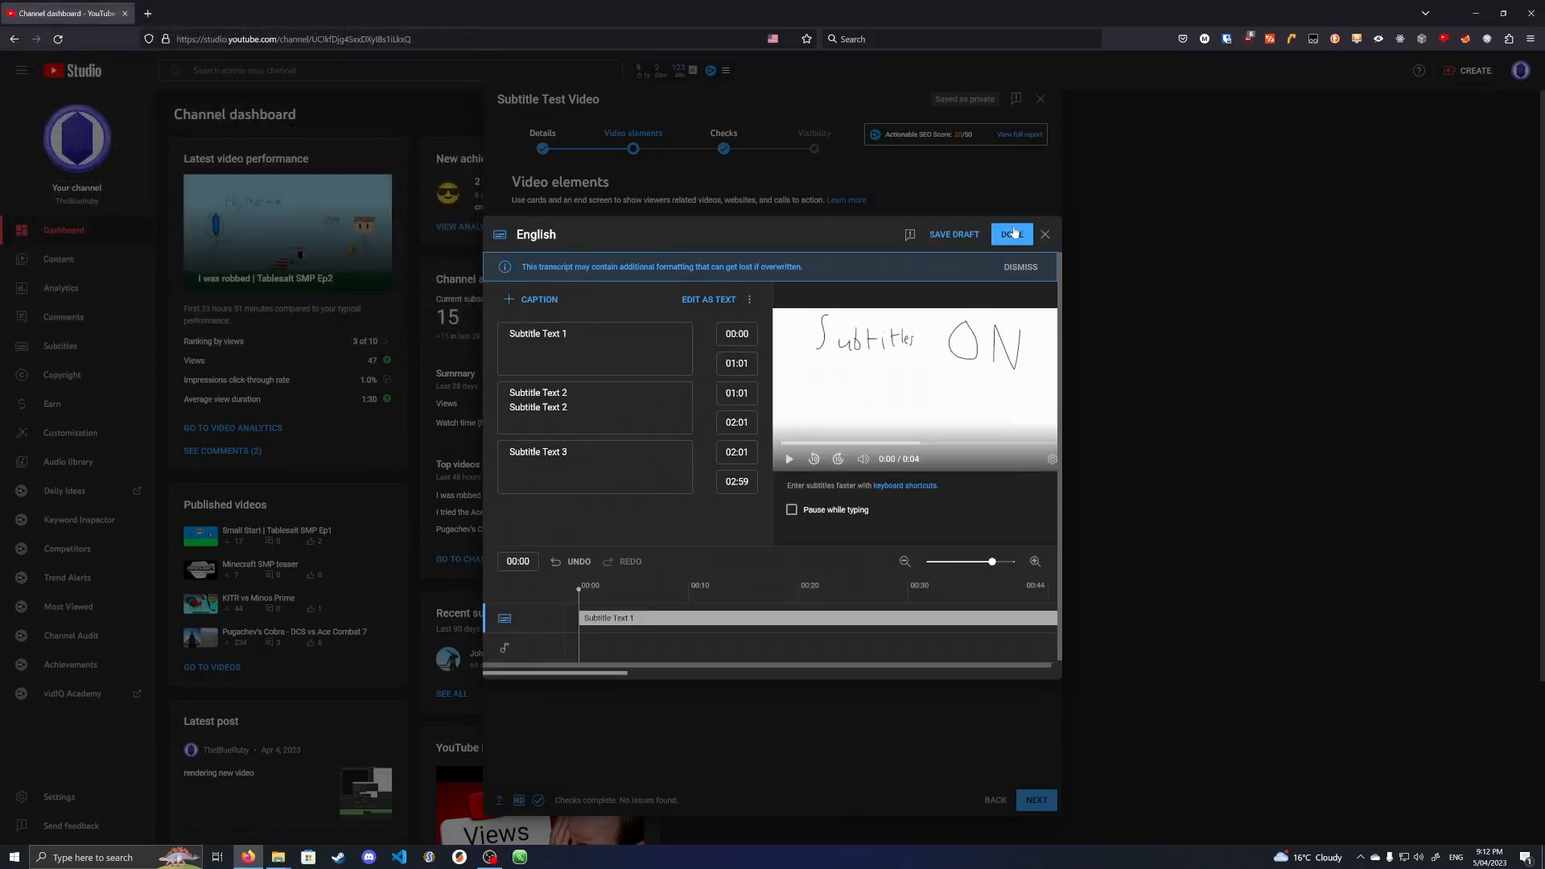
{"action": "left_click", "coordinate": [1001, 243]}
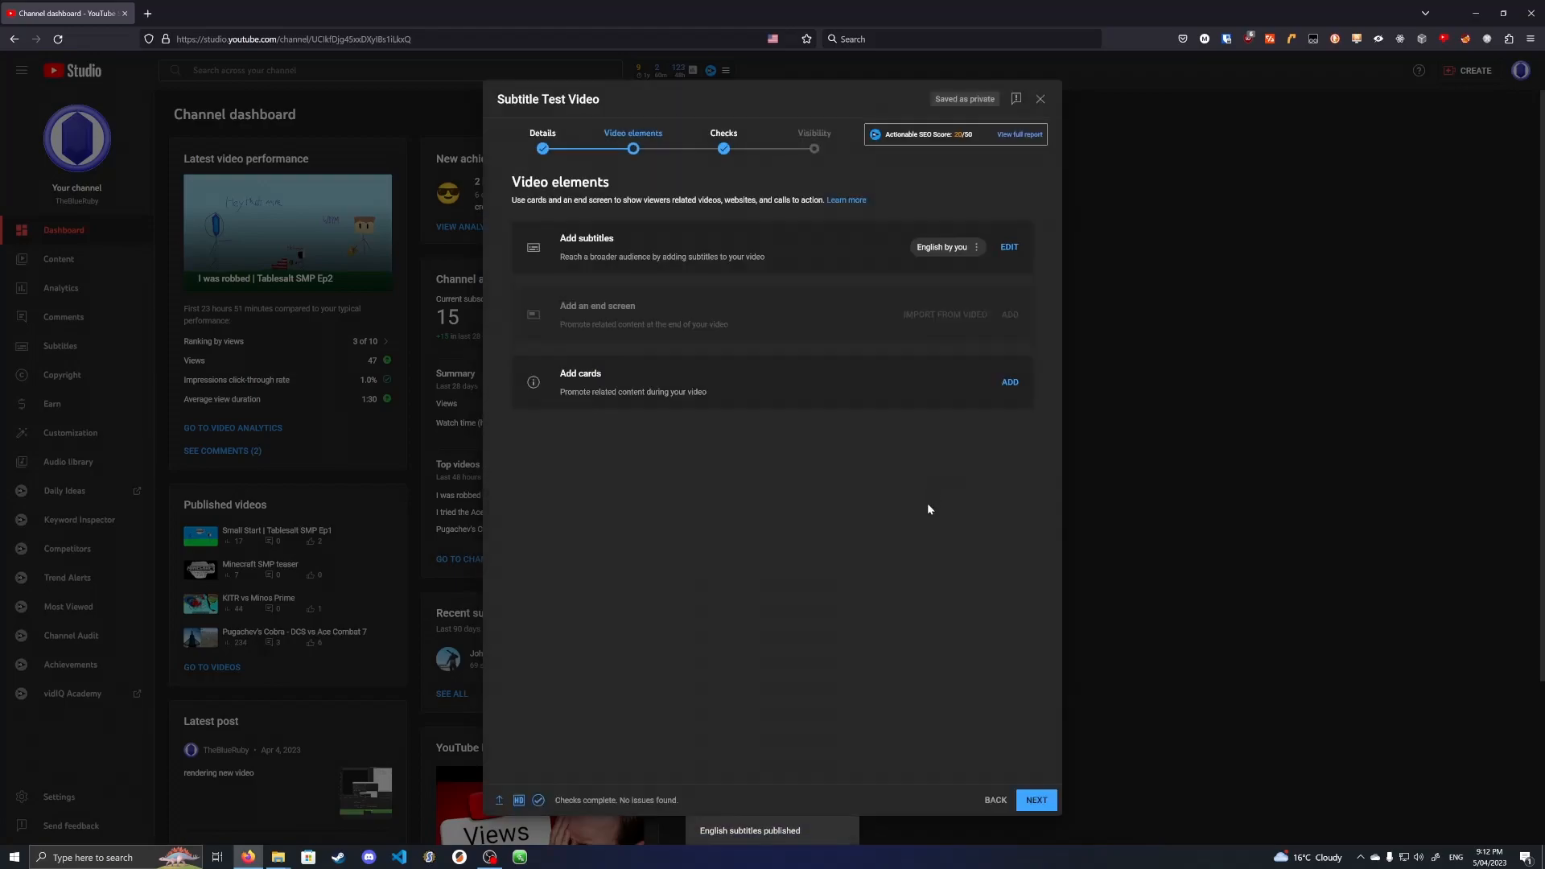
Continue past the checks, publish the video with public visibility and dismiss the sharing dialog.
{"action": "left_click", "coordinate": [1037, 799]}
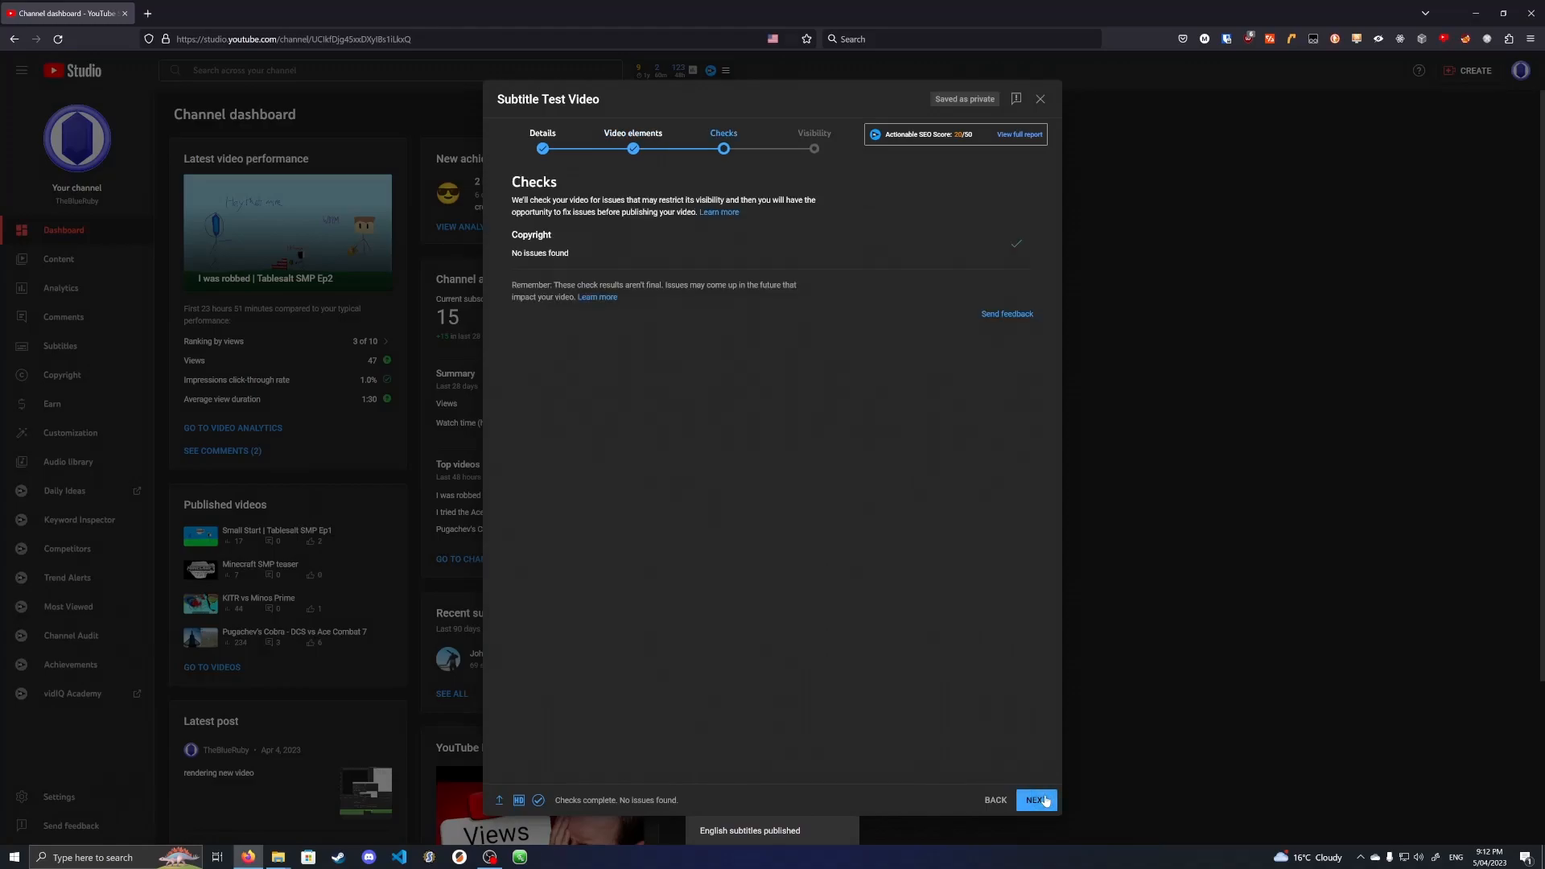
{"action": "left_click", "coordinate": [1045, 800]}
{"action": "left_click", "coordinate": [569, 363]}
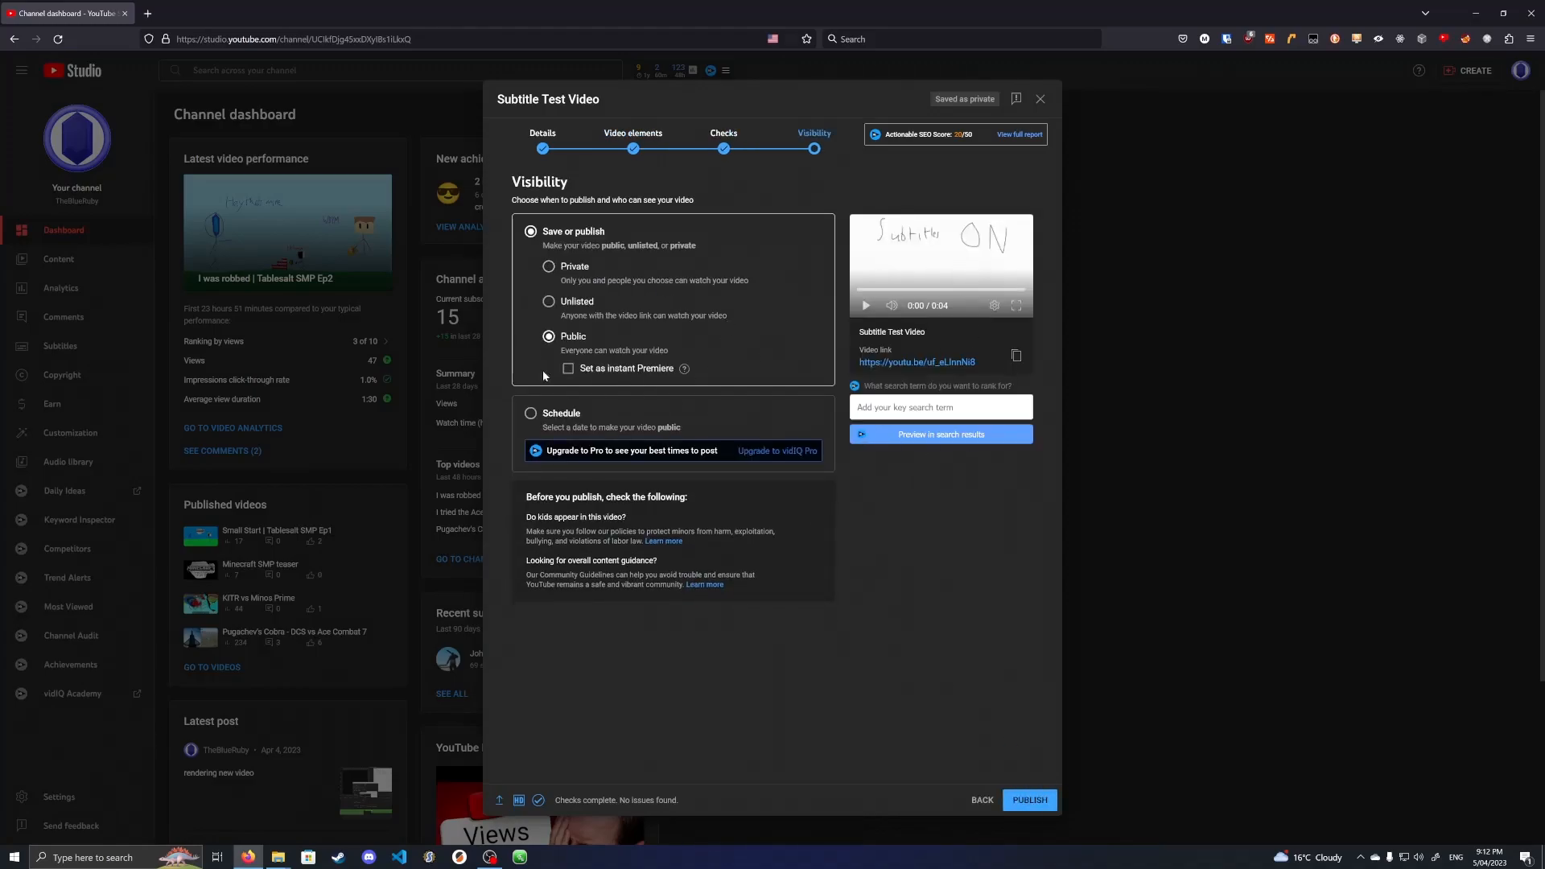
{"action": "left_click", "coordinate": [1031, 800]}
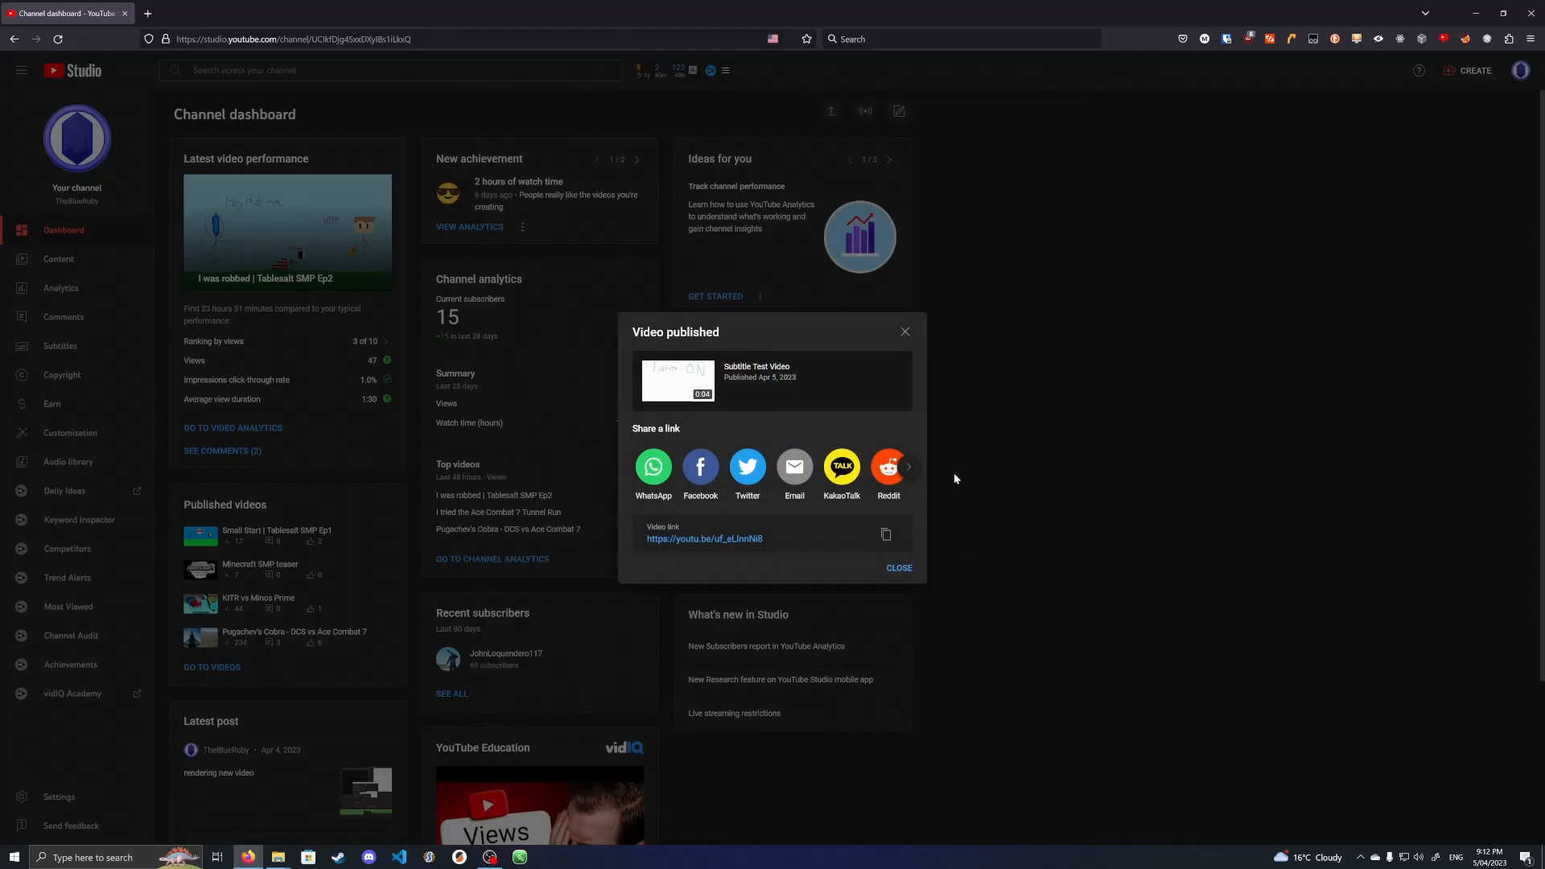
{"action": "left_click", "coordinate": [906, 332]}
Open the newly published video's details from the channel content and show its watch page in a new tab.
{"action": "left_click", "coordinate": [60, 259]}
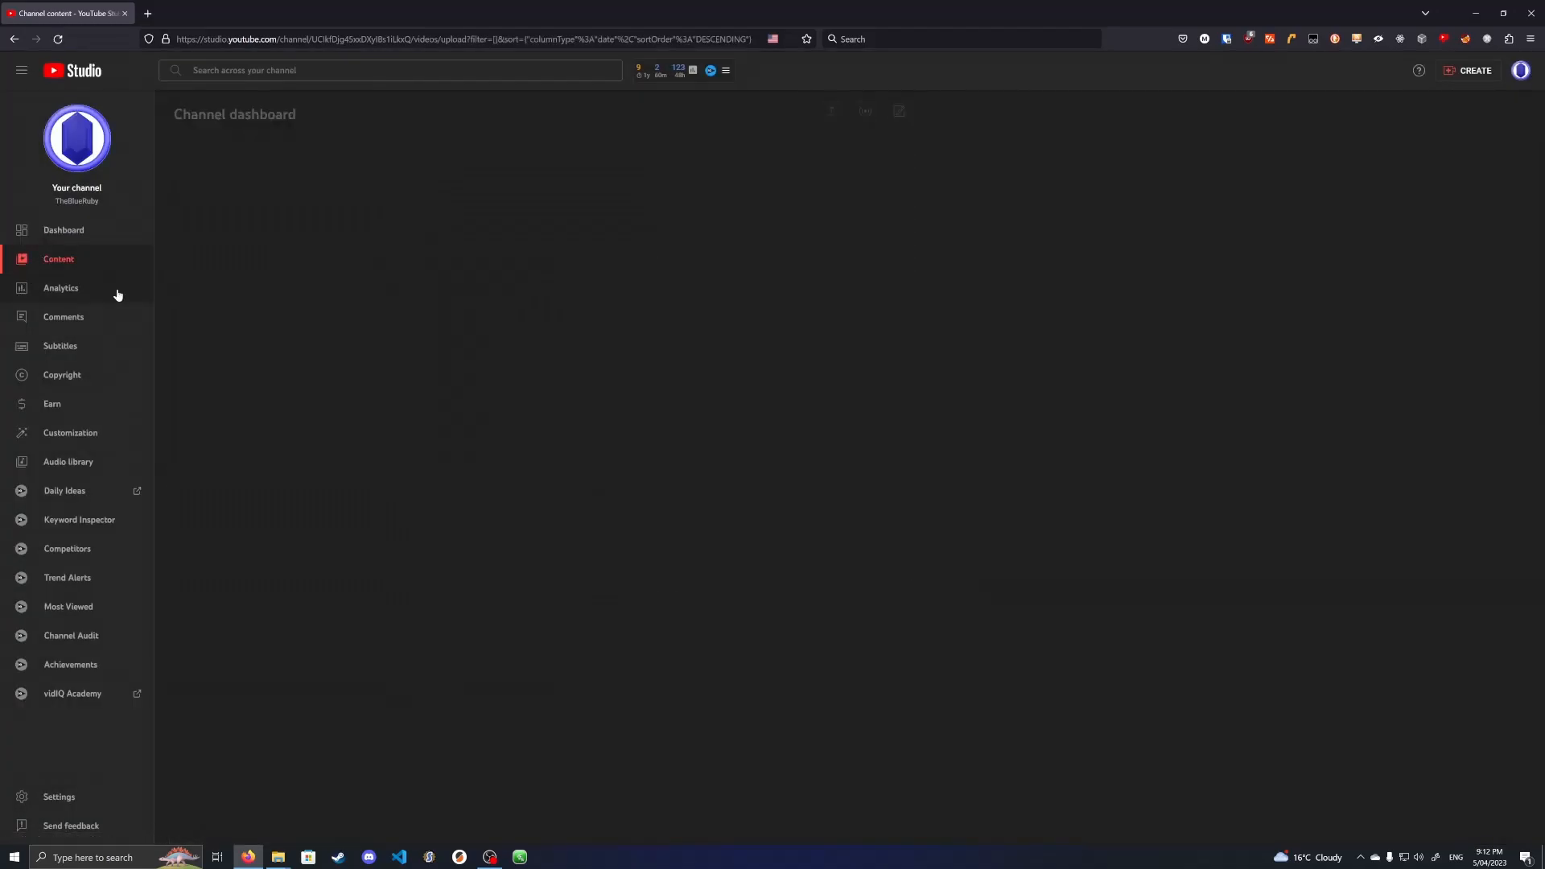
{"action": "left_click", "coordinate": [228, 244]}
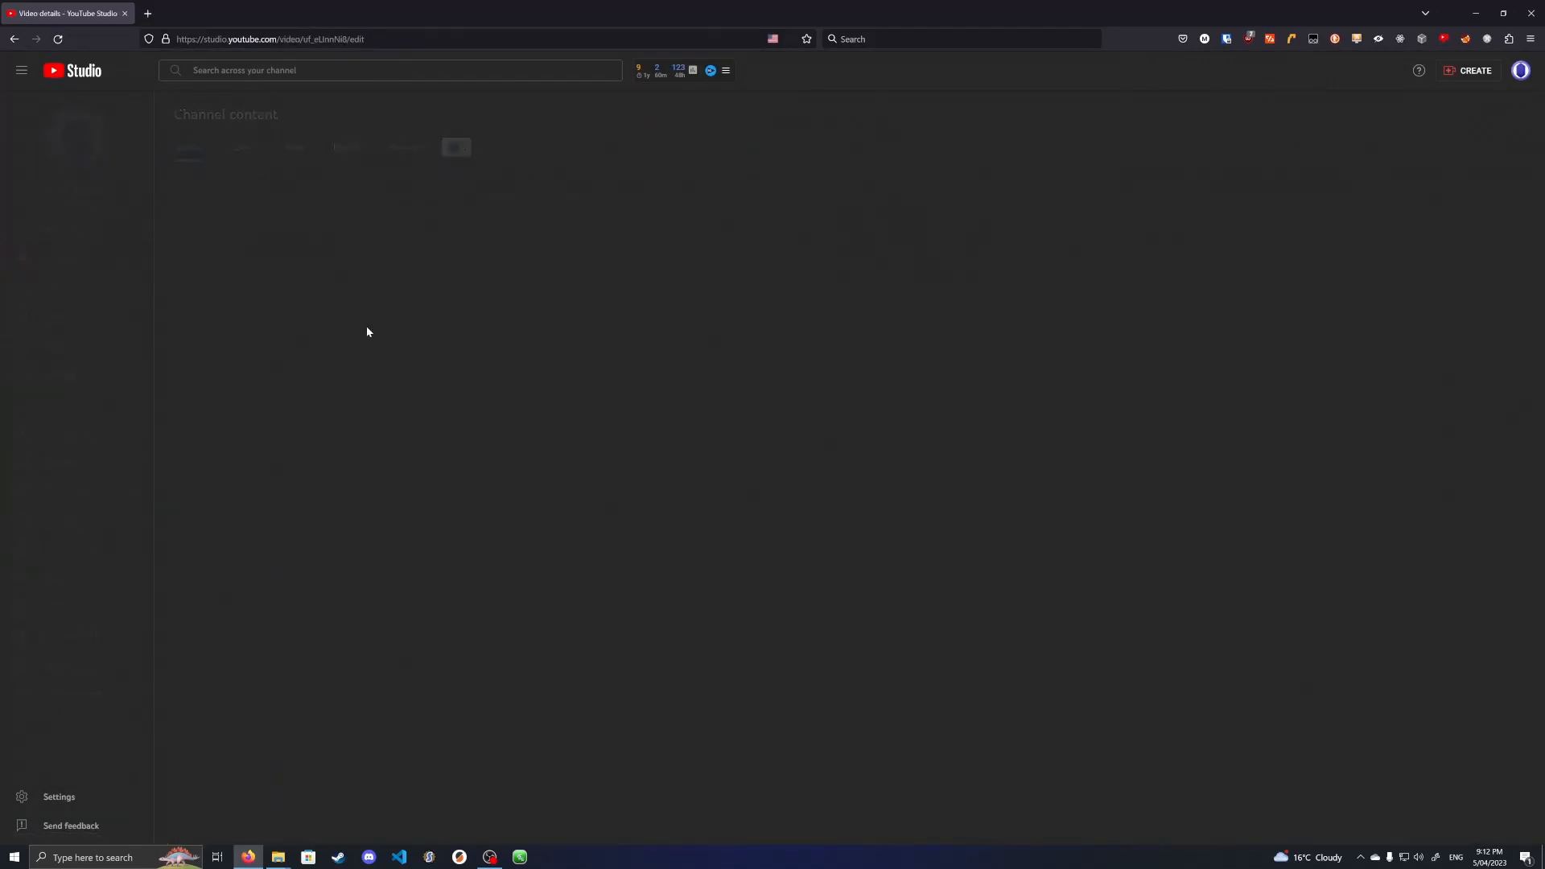
{"action": "key", "text": "ctrl+t"}
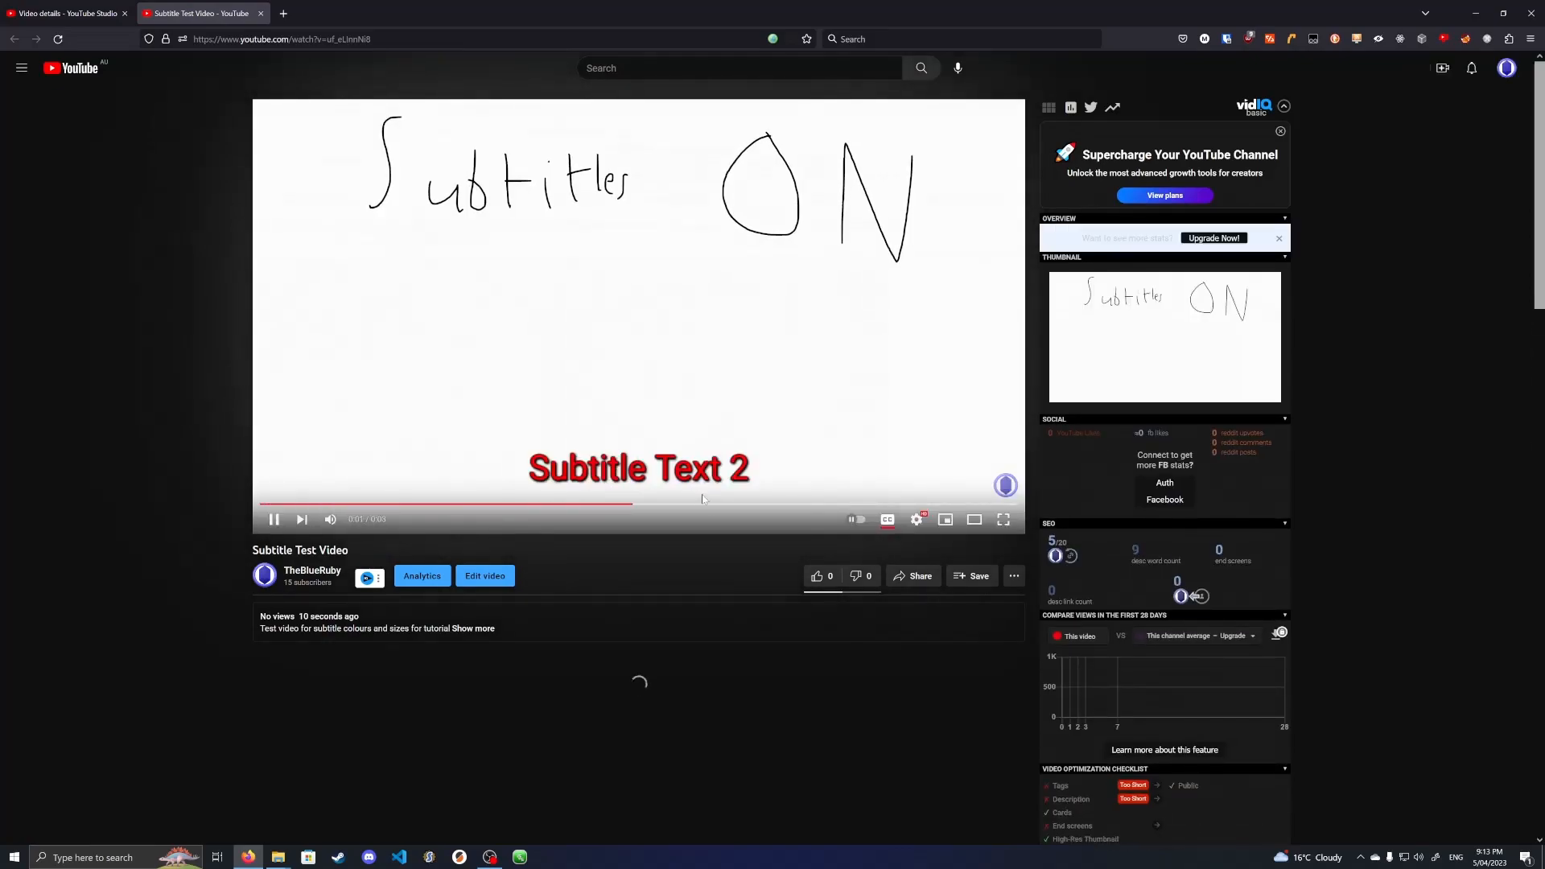
Toggle the subtitles on and off in the video player to check their display.
{"action": "key", "text": "space"}
{"action": "key", "text": "c"}
{"action": "key", "text": "c"}
{"action": "key", "text": "c"}
{"action": "key", "text": "c"}
{"action": "key", "text": "c"}
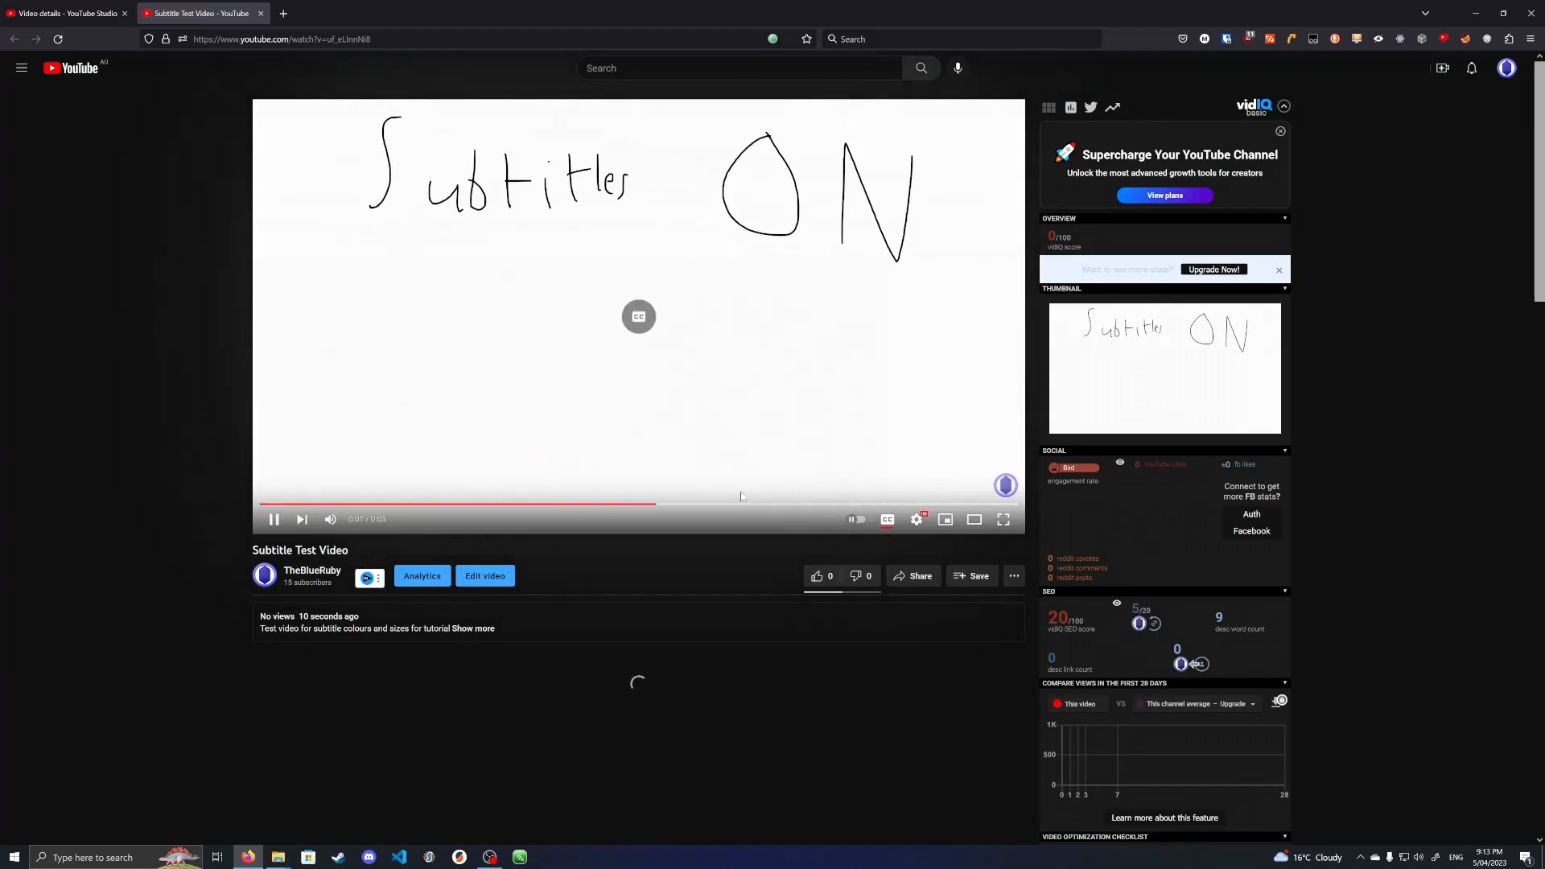